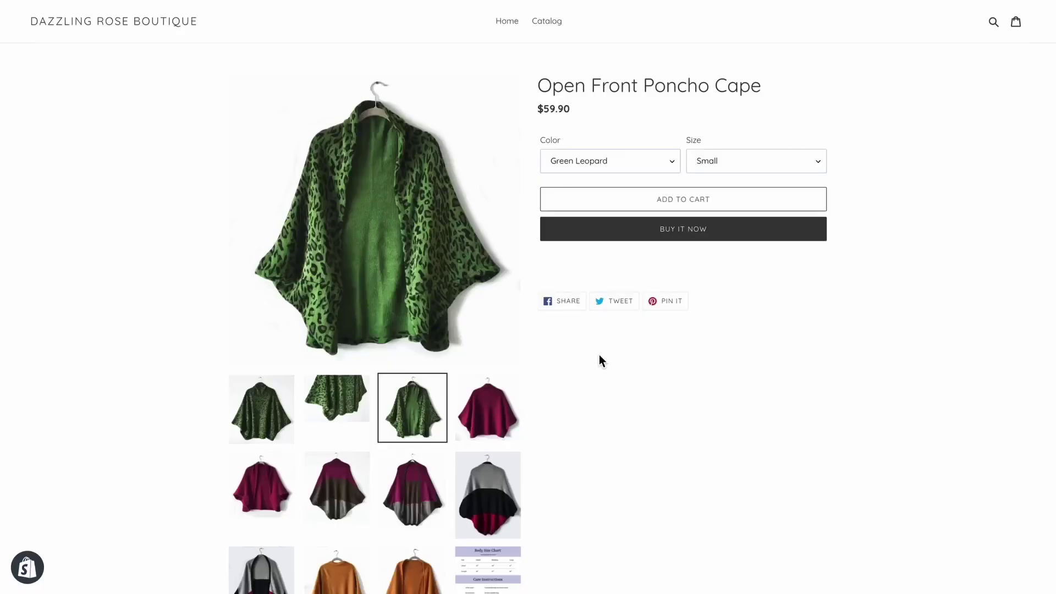
# Step: Choose Multi-Magenta in the poncho's Color dropdown to display the magenta cape image
pyautogui.scroll(-2, 599, 361)
pyautogui.click(603, 99)
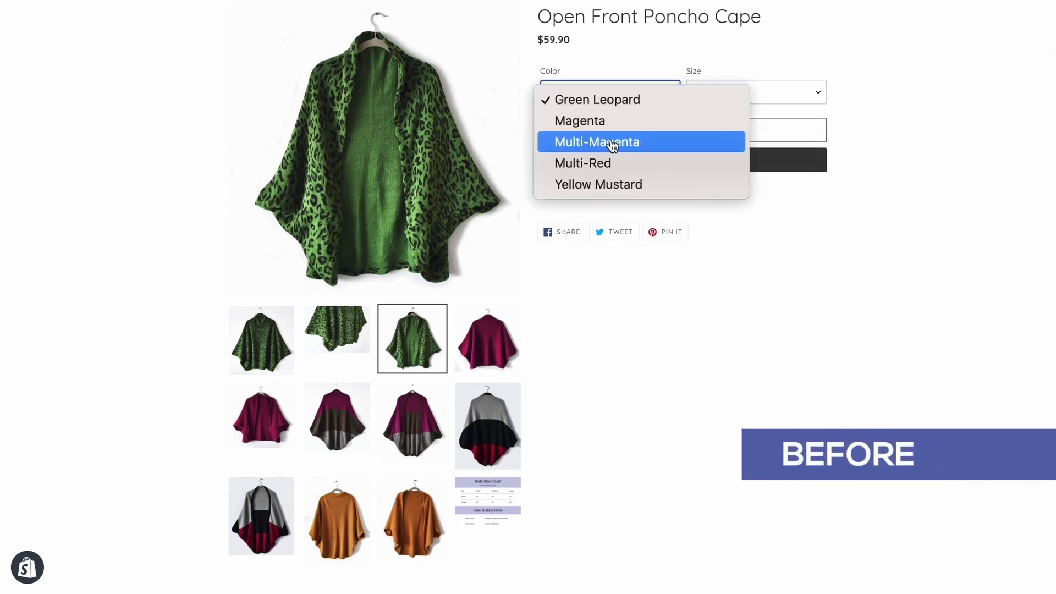
pyautogui.click(609, 142)
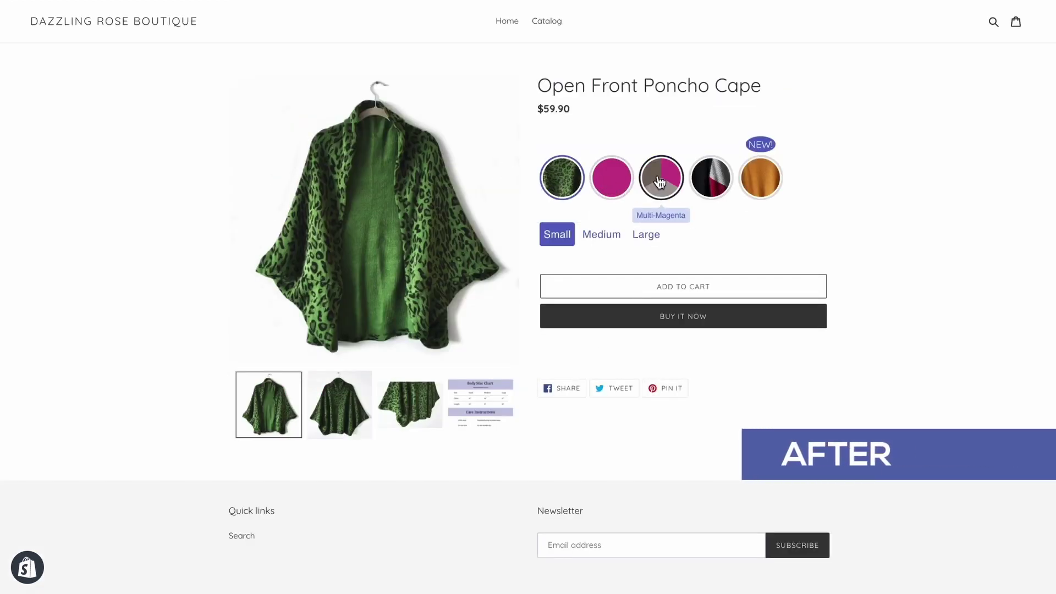
pyautogui.click(660, 181)
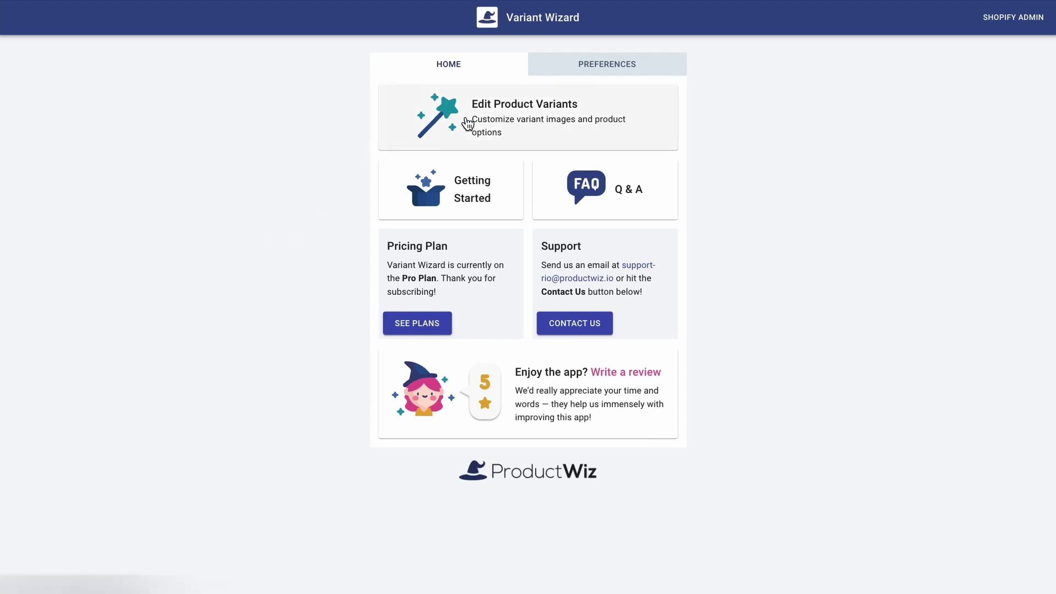
# Step: Select all 9 products under Edit Product Variants and start bulk editing their options
pyautogui.click(539, 110)
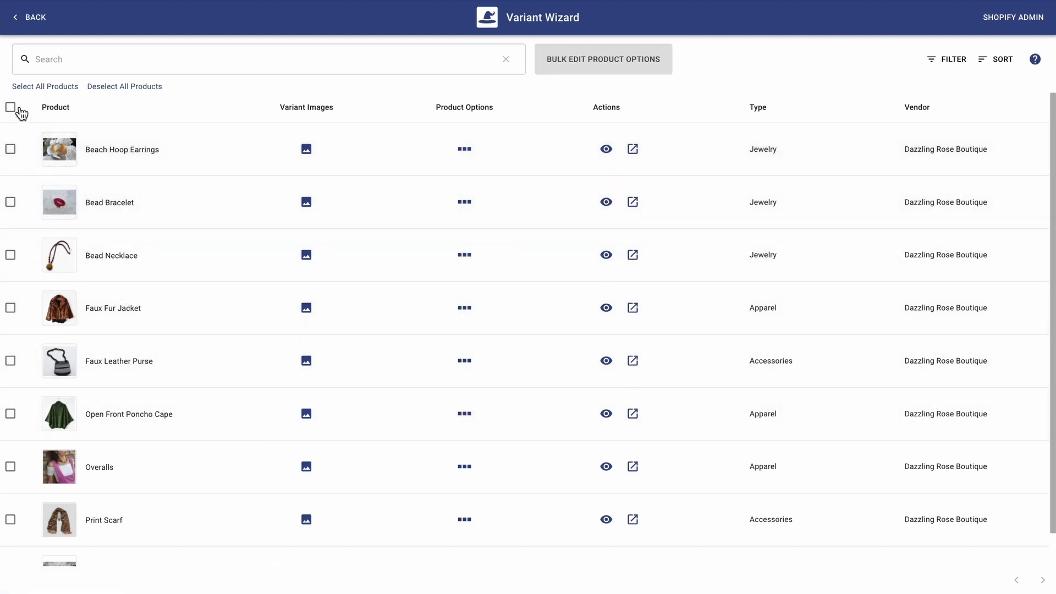
pyautogui.click(33, 88)
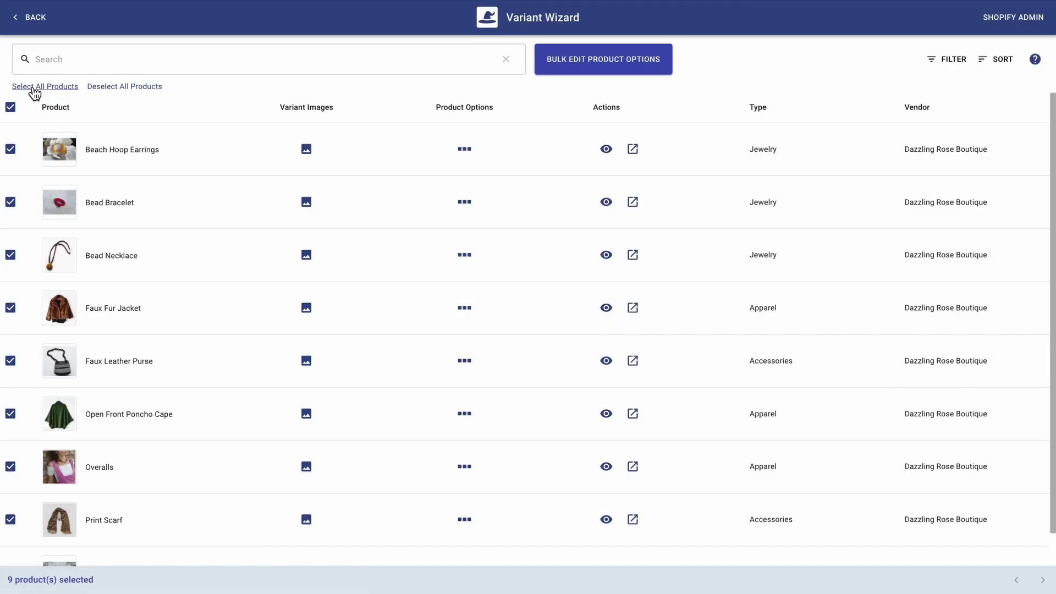
pyautogui.click(610, 75)
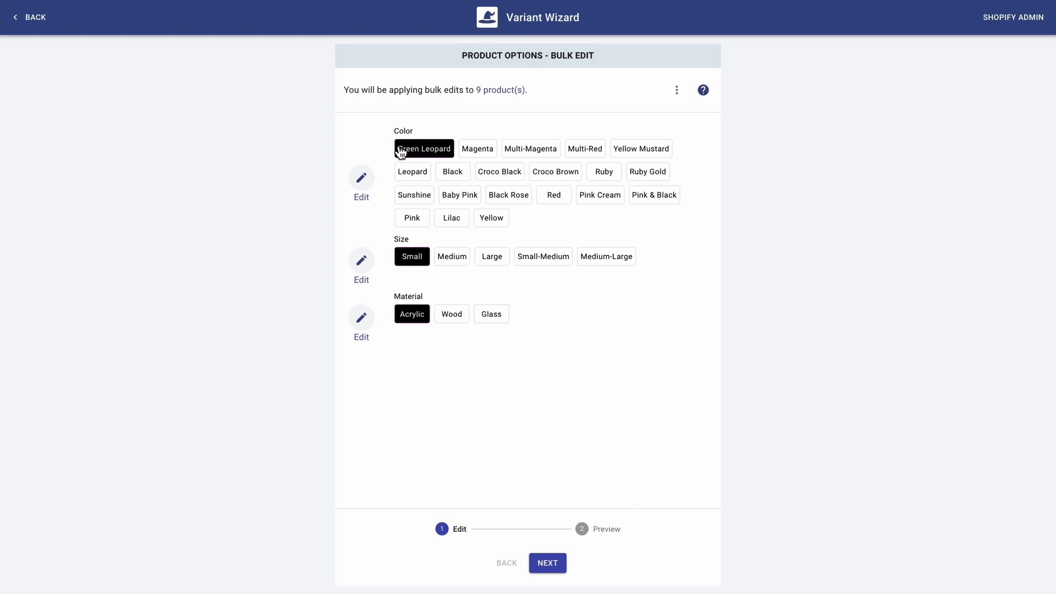
# Step: Edit the Color option and set it to Swatch display after previewing the Drop Down style
pyautogui.click(364, 179)
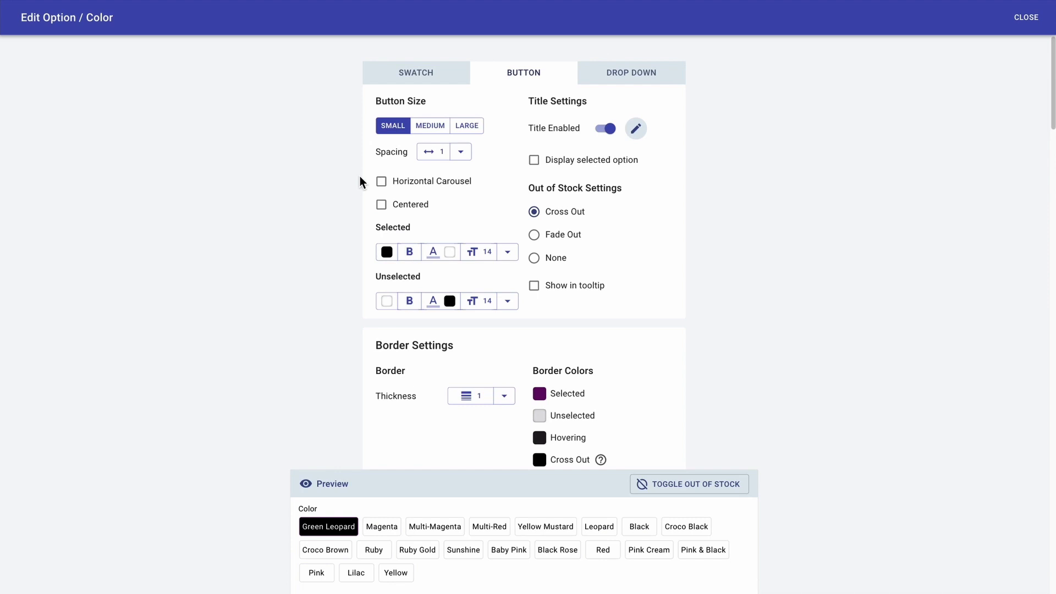
pyautogui.click(617, 72)
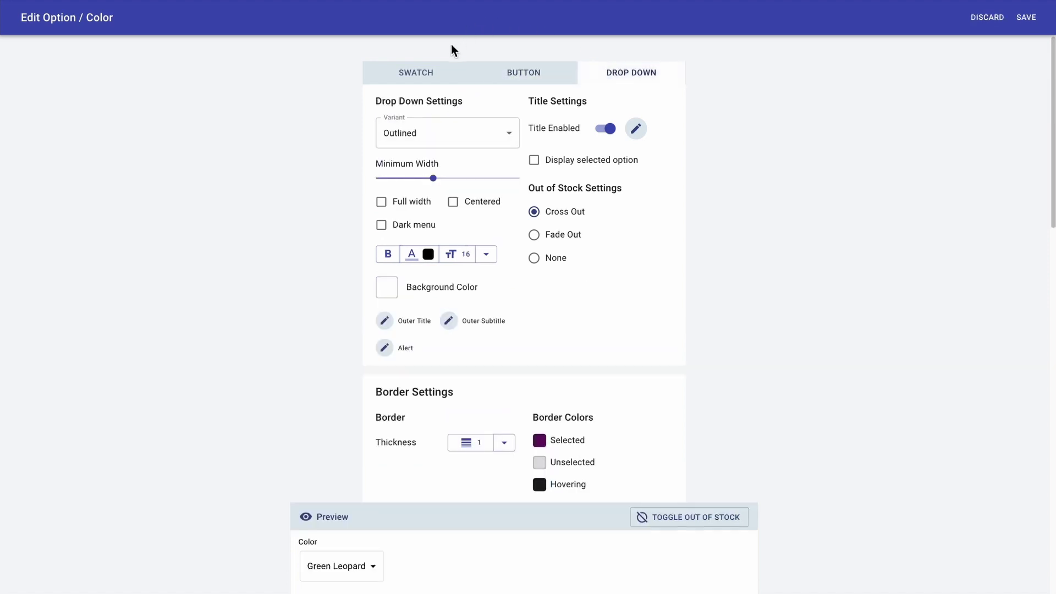
pyautogui.click(425, 72)
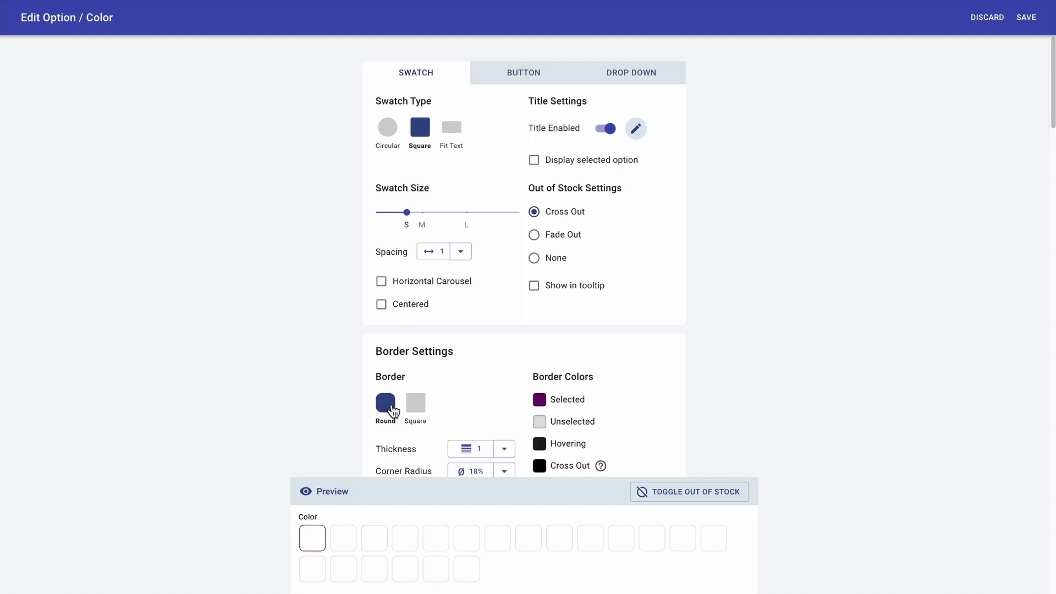
# Step: Make the Color swatches circular at size about 74, briefly previewing the out-of-stock look
pyautogui.click(388, 129)
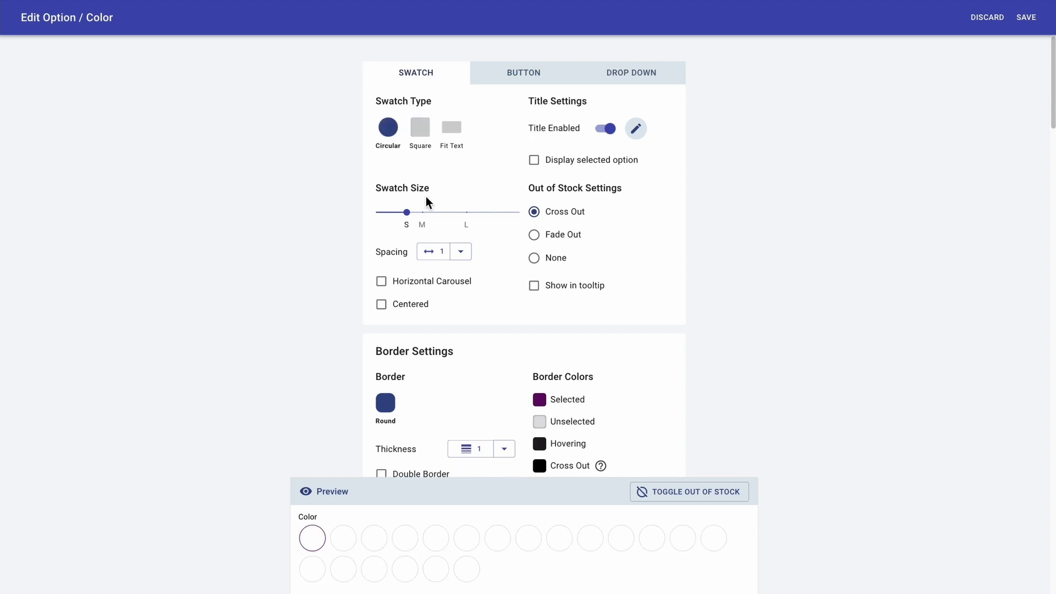
pyautogui.click(437, 213)
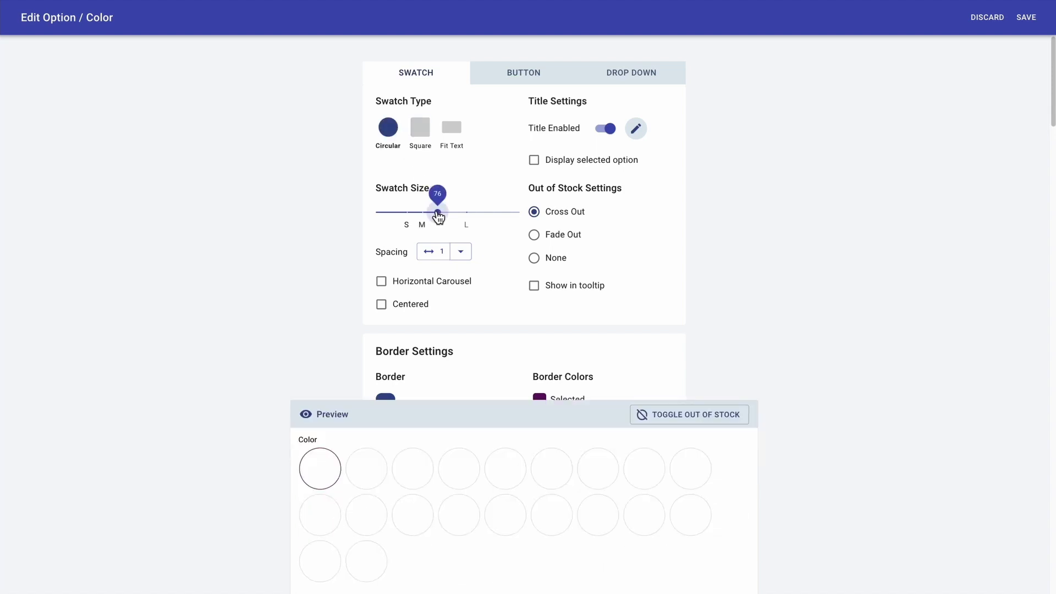
pyautogui.moveTo(437, 216); pyautogui.dragTo(435, 214)
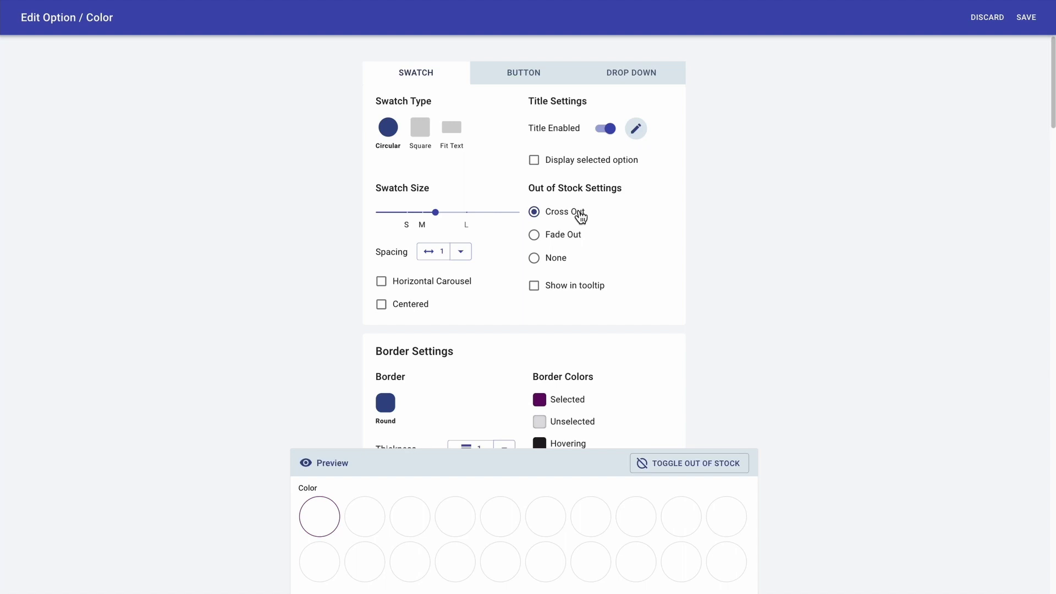
pyautogui.click(688, 472)
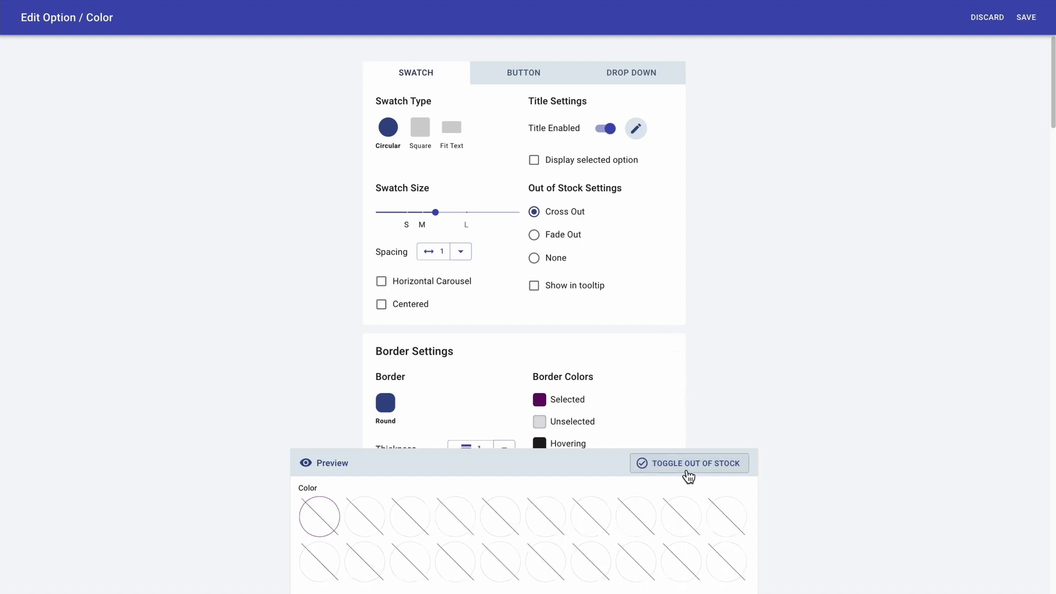
pyautogui.click(674, 472)
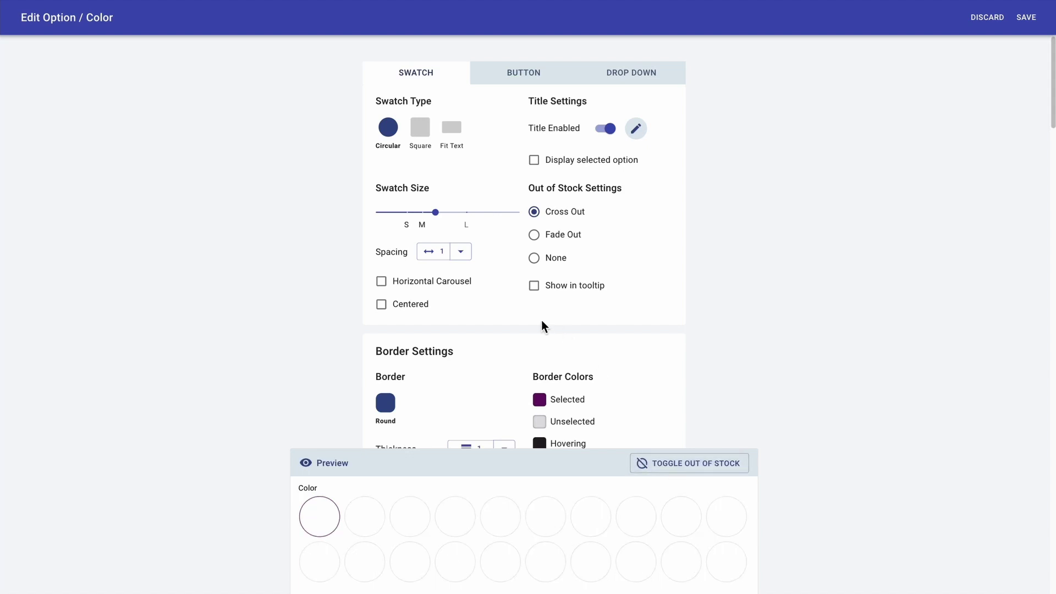
# Step: Set the swatch Border Thickness to 3
pyautogui.scroll(-5, 542, 322)
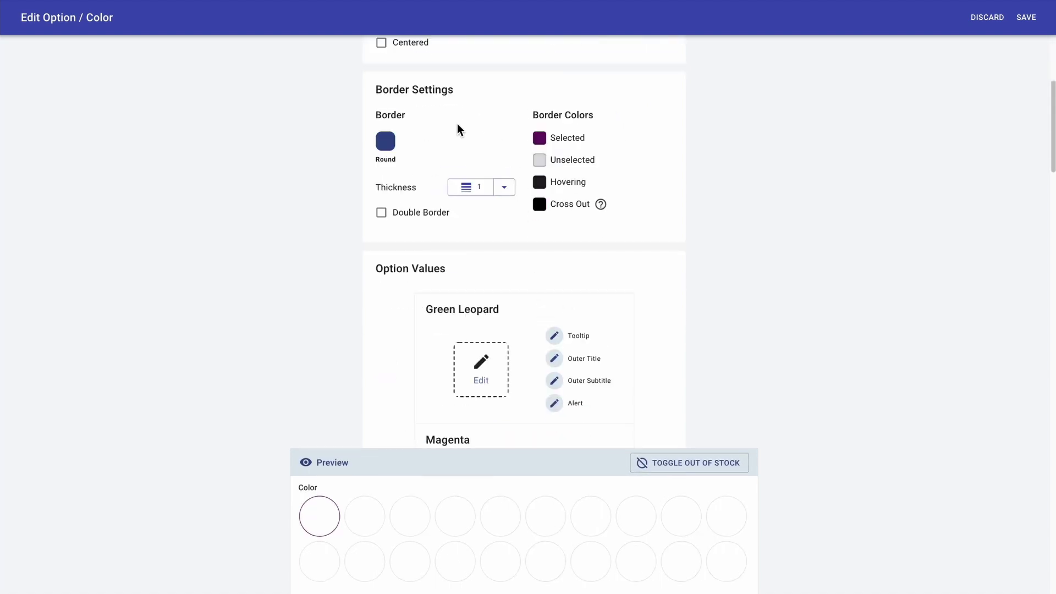
pyautogui.click(472, 187)
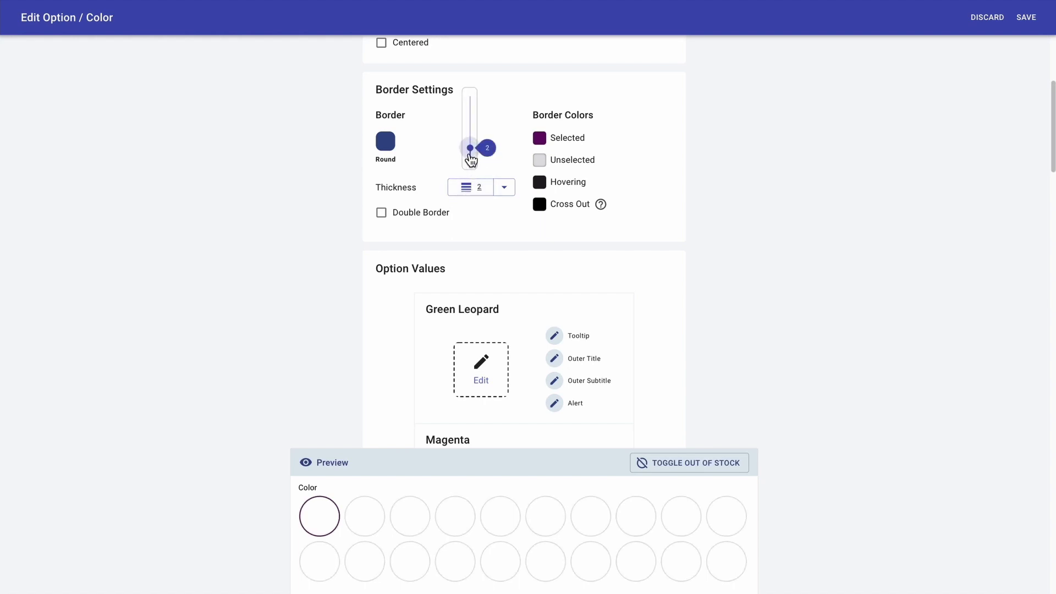
pyautogui.moveTo(471, 156); pyautogui.dragTo(471, 142)
pyautogui.click(507, 136)
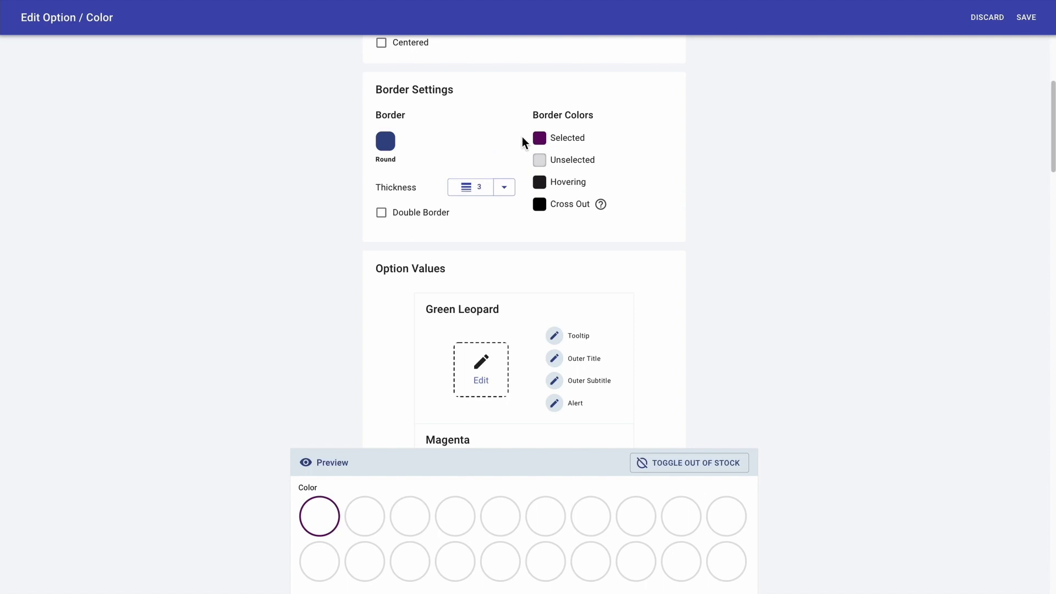
# Step: Change the selected-swatch border colour to indigo blue, hex 595bbf
pyautogui.click(540, 138)
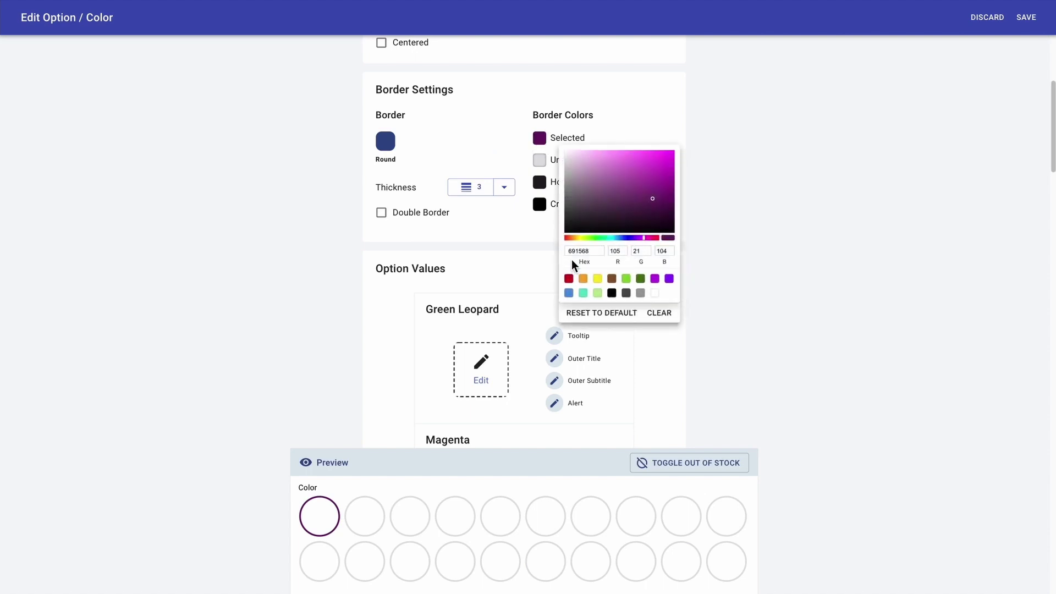
pyautogui.moveTo(593, 250); pyautogui.dragTo(552, 248)
pyautogui.write('595bbf')
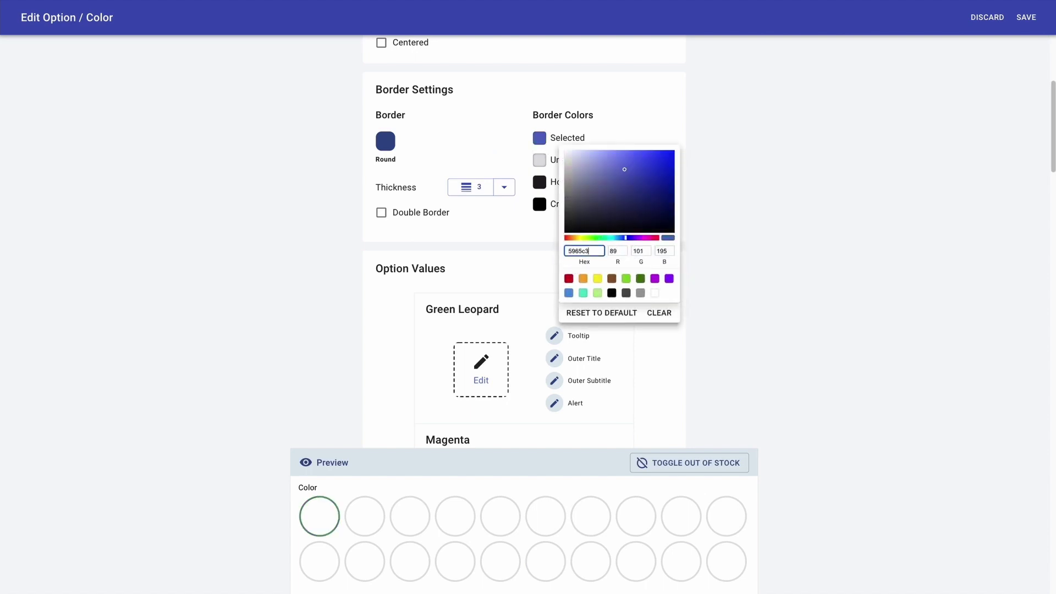
pyautogui.click(547, 246)
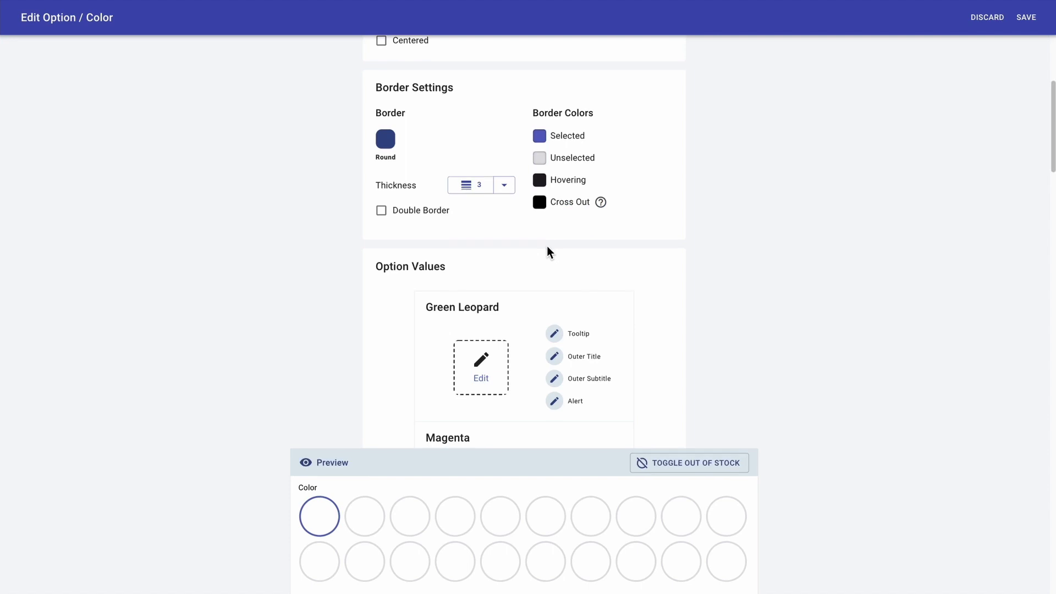
pyautogui.scroll(-3, 547, 247)
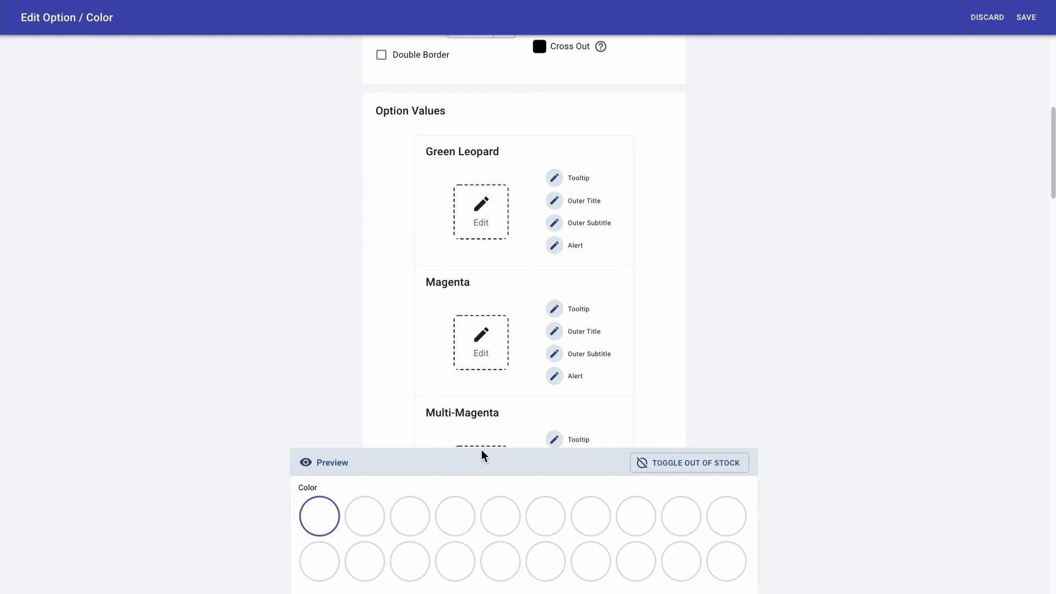
# Step: Upload a zoomed-in leopard fabric image as the Green Leopard swatch and save it
pyautogui.click(482, 225)
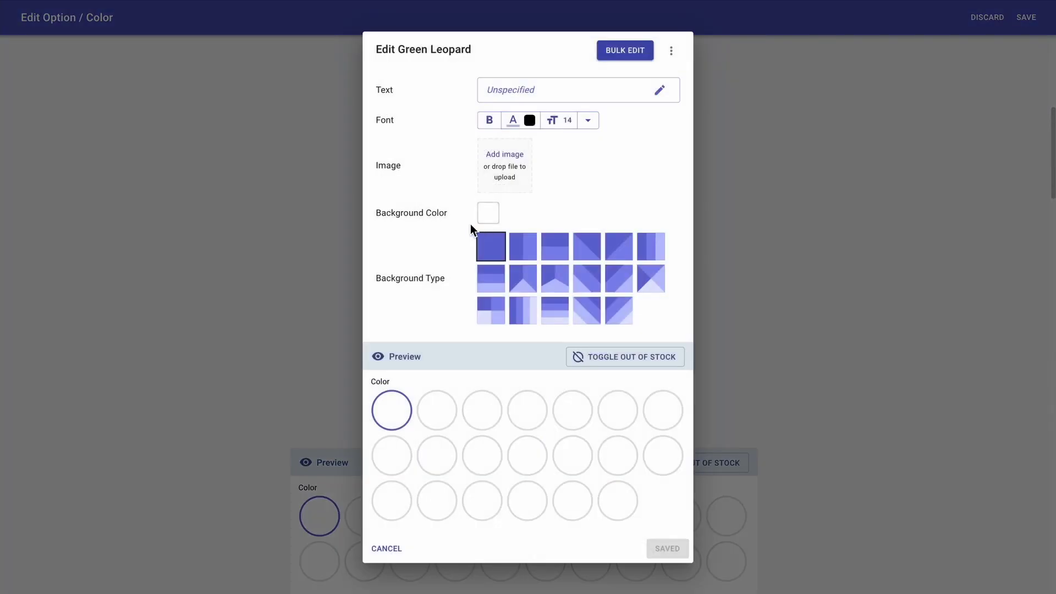
pyautogui.click(501, 160)
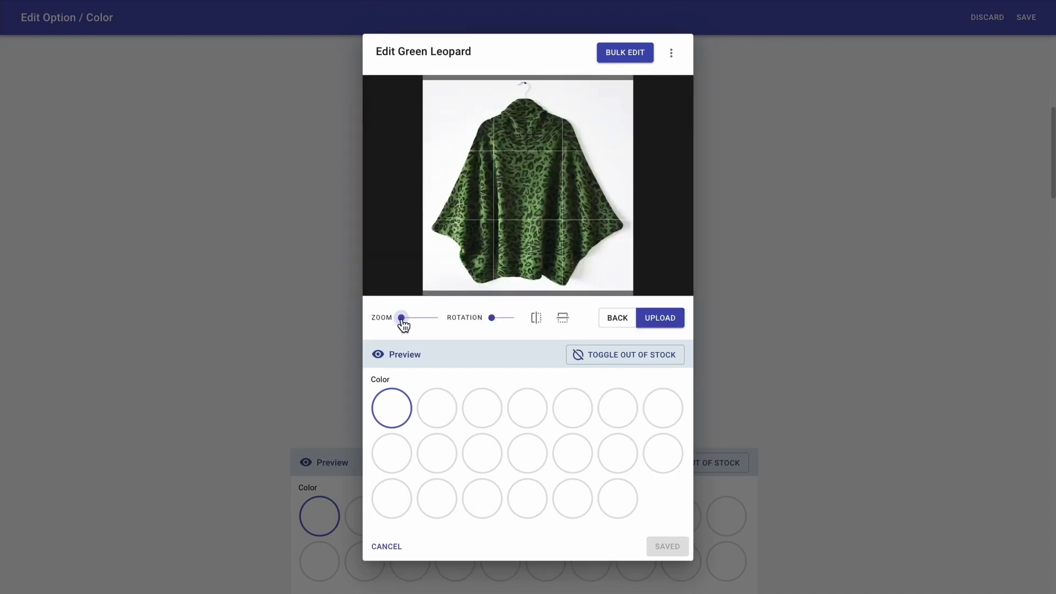
pyautogui.moveTo(401, 319); pyautogui.dragTo(479, 319)
pyautogui.click(529, 326)
pyautogui.click(528, 326)
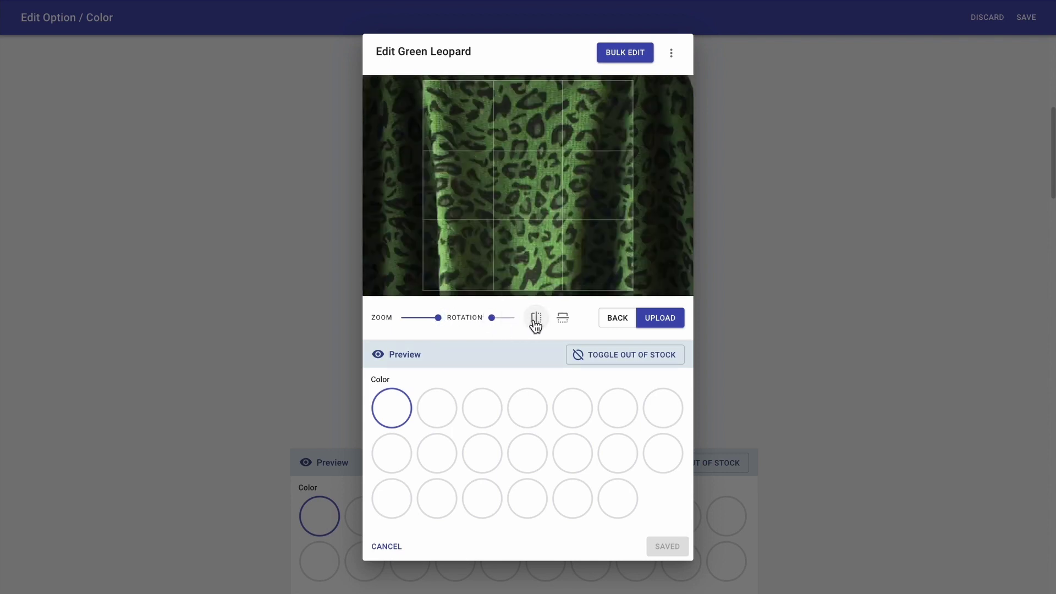
pyautogui.click(661, 322)
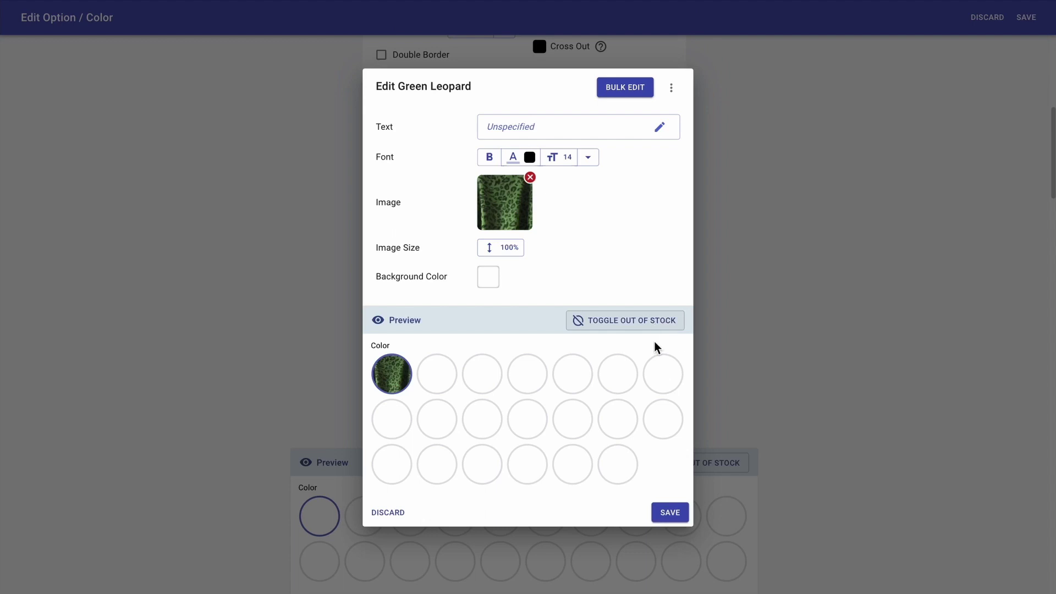
pyautogui.click(672, 513)
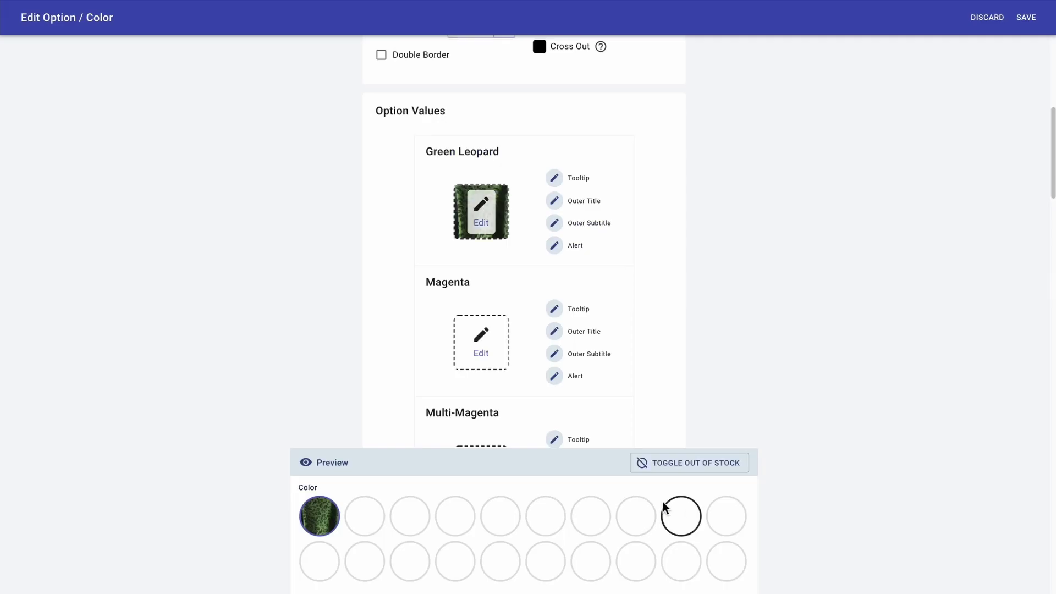
# Step: Give the Magenta value a solid magenta background colour, hex C2185B, and save it
pyautogui.scroll(-1, 513, 381)
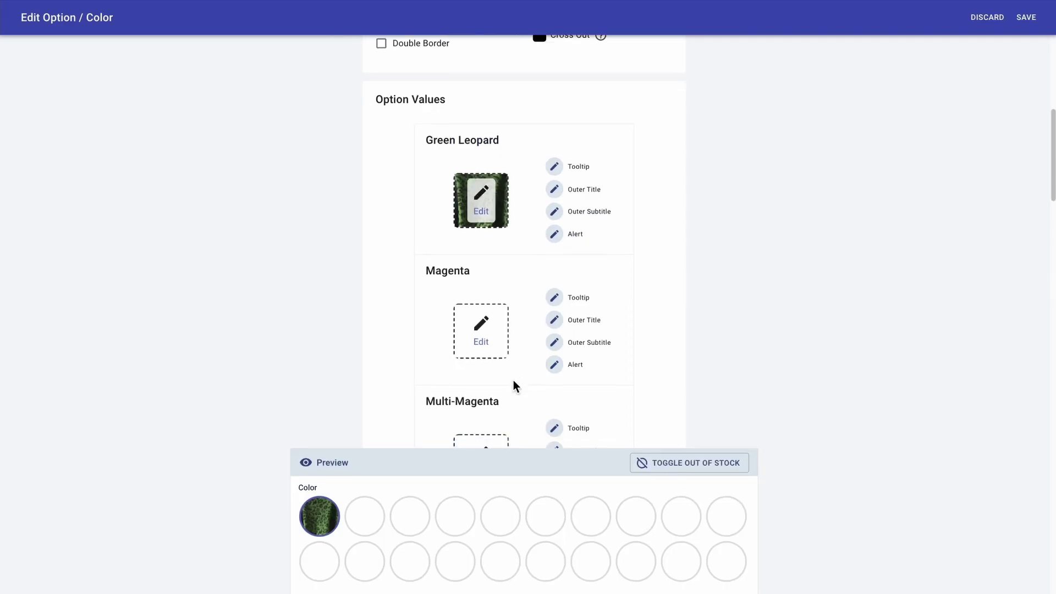
pyautogui.click(483, 330)
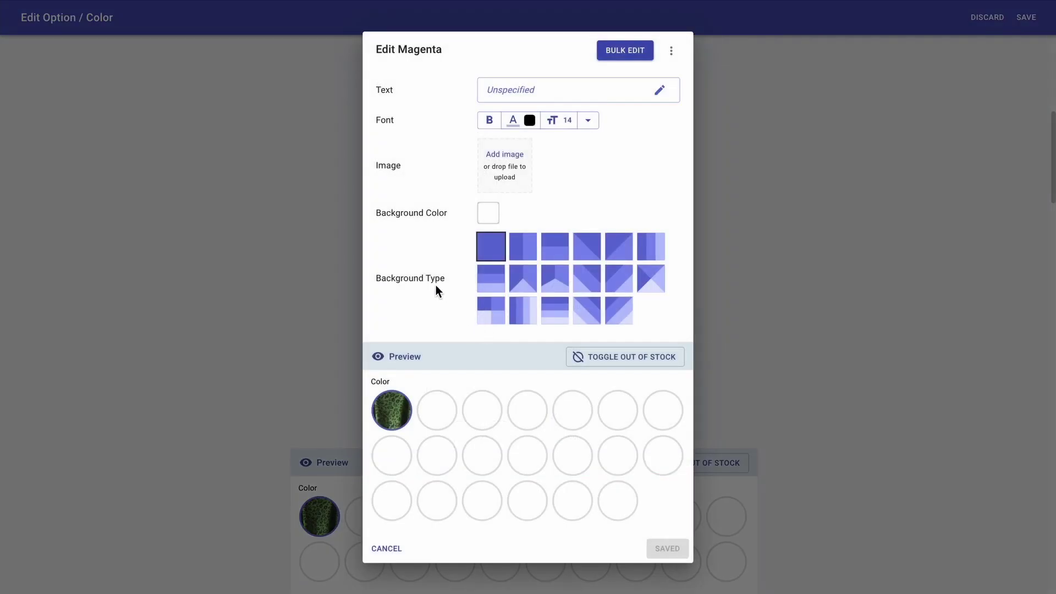
pyautogui.click(489, 214)
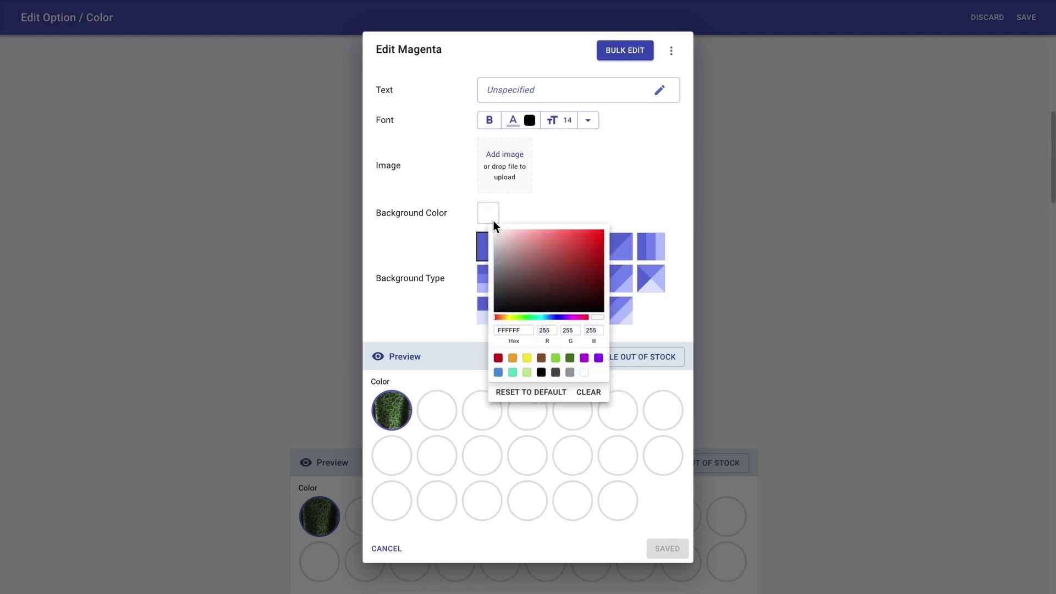
pyautogui.doubleClick(526, 330)
pyautogui.write('C2185B')
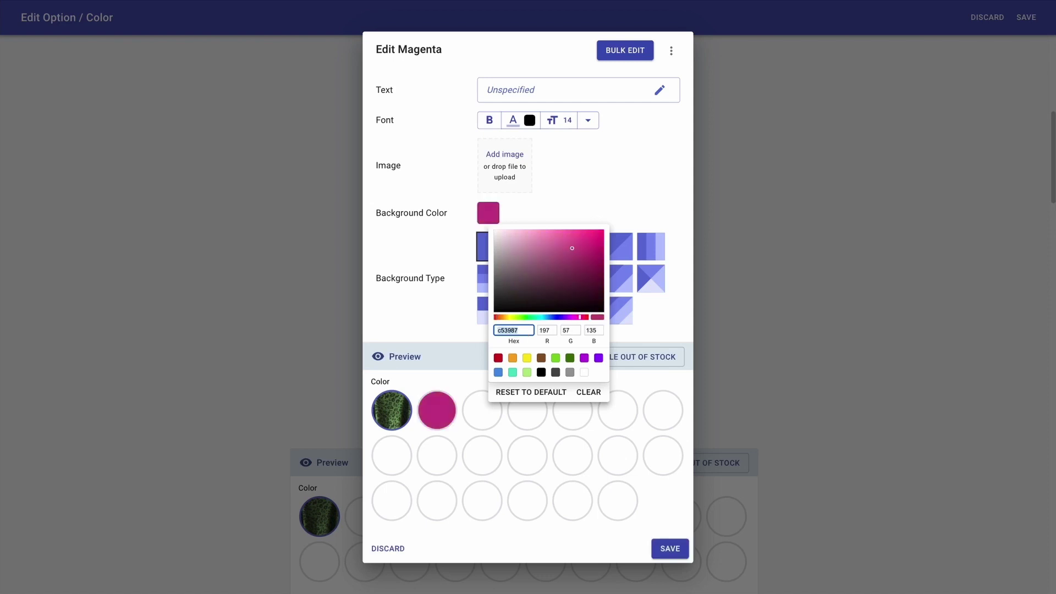
pyautogui.press('Return')
pyautogui.click(680, 541)
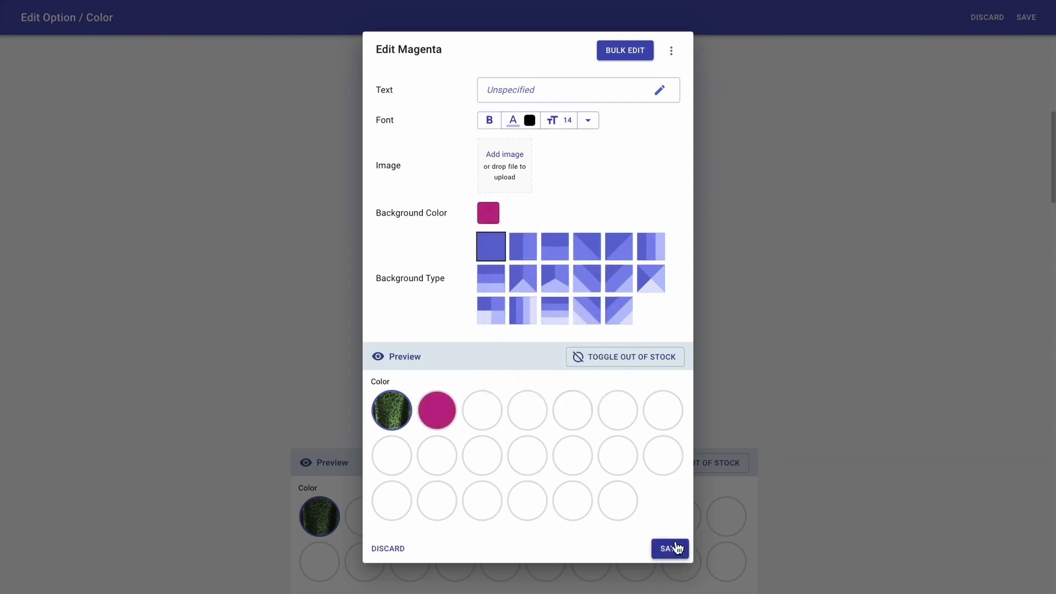
pyautogui.scroll(-2, 521, 417)
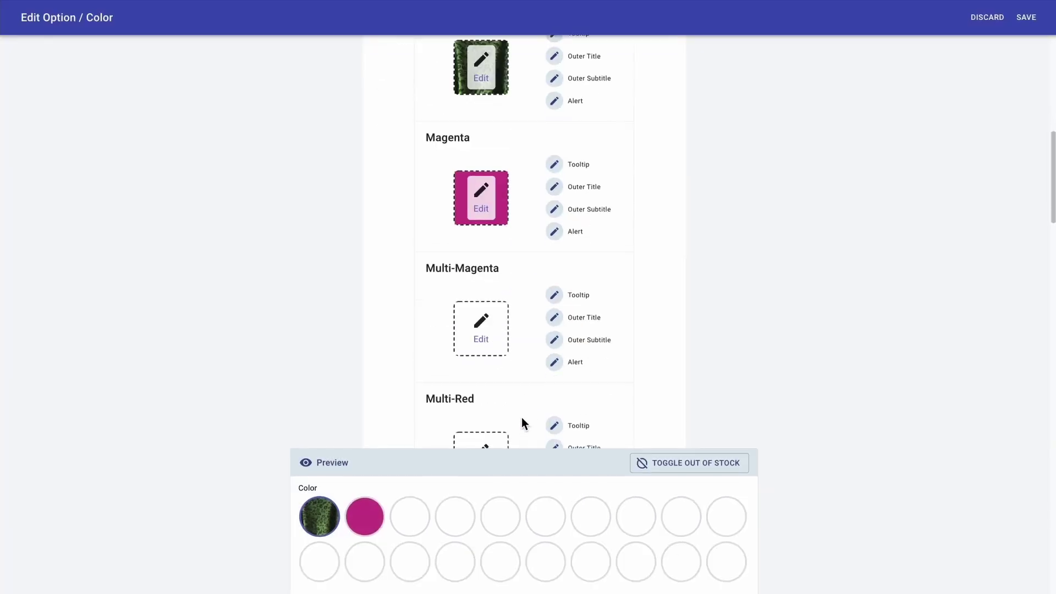
# Step: Give Multi-Magenta a three-part background of 6b5a52, pasted magenta and a69d9d, then save
pyautogui.click(481, 341)
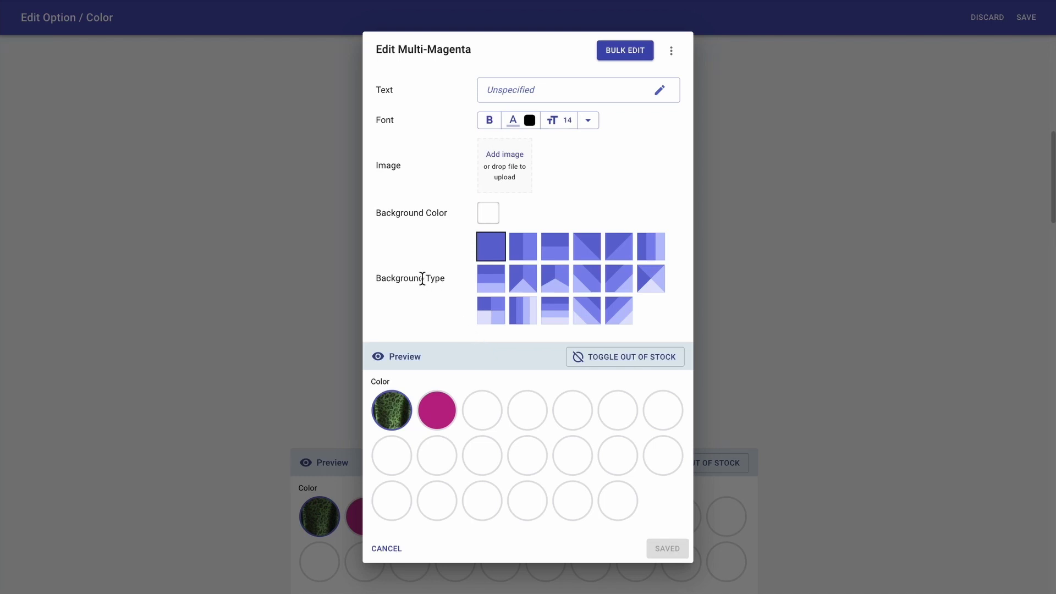
pyautogui.click(556, 282)
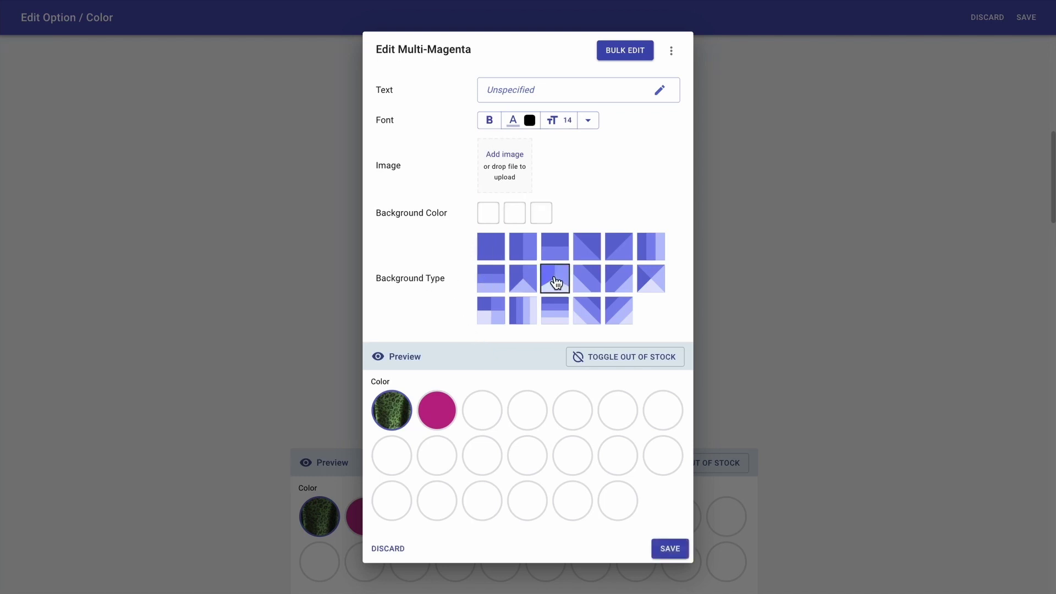
pyautogui.click(488, 218)
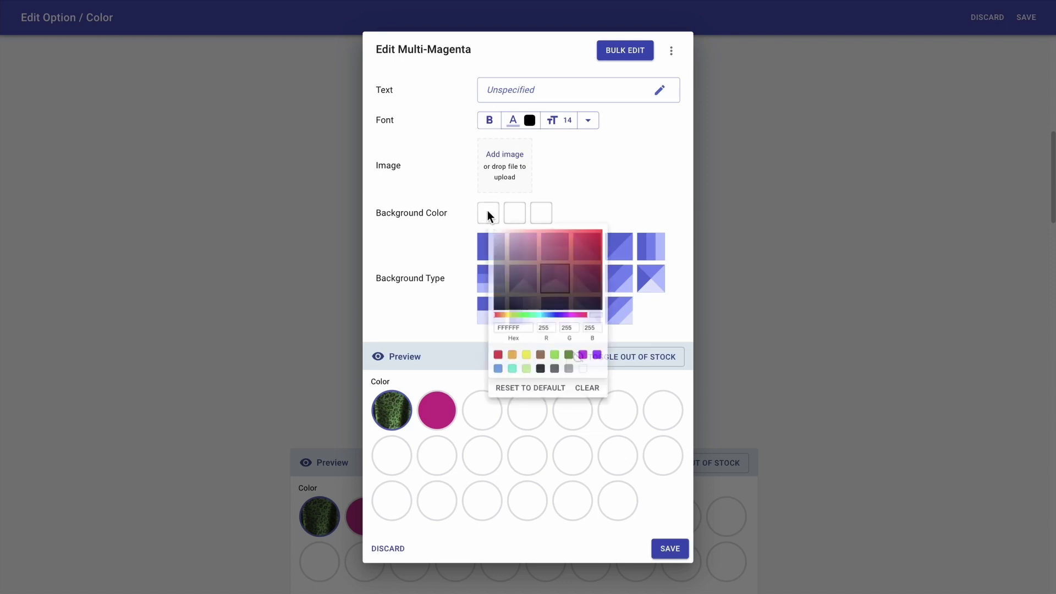
pyautogui.moveTo(522, 330); pyautogui.dragTo(495, 329)
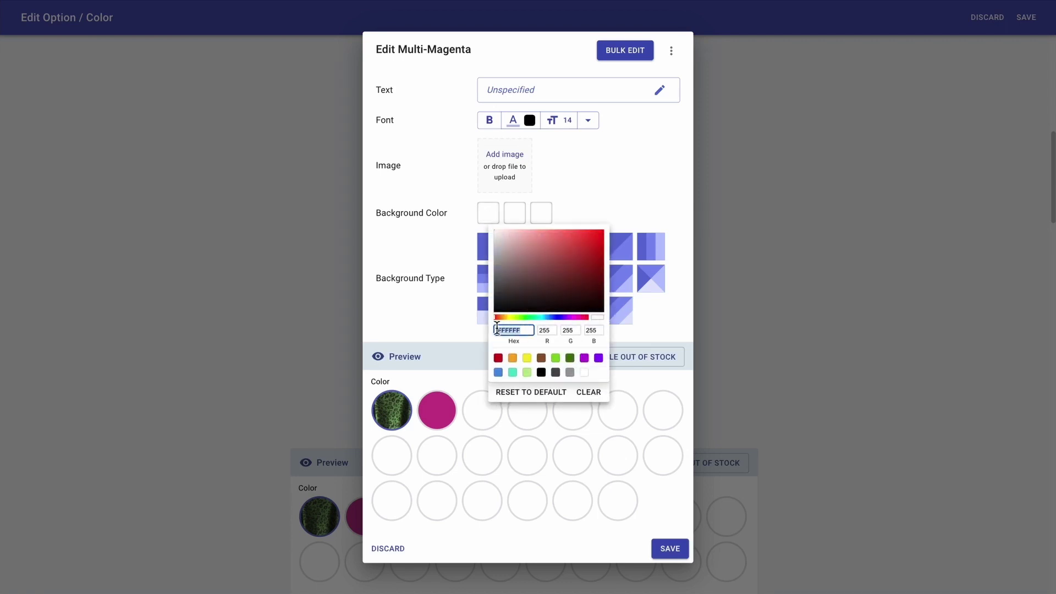
pyautogui.write('6b5a52')
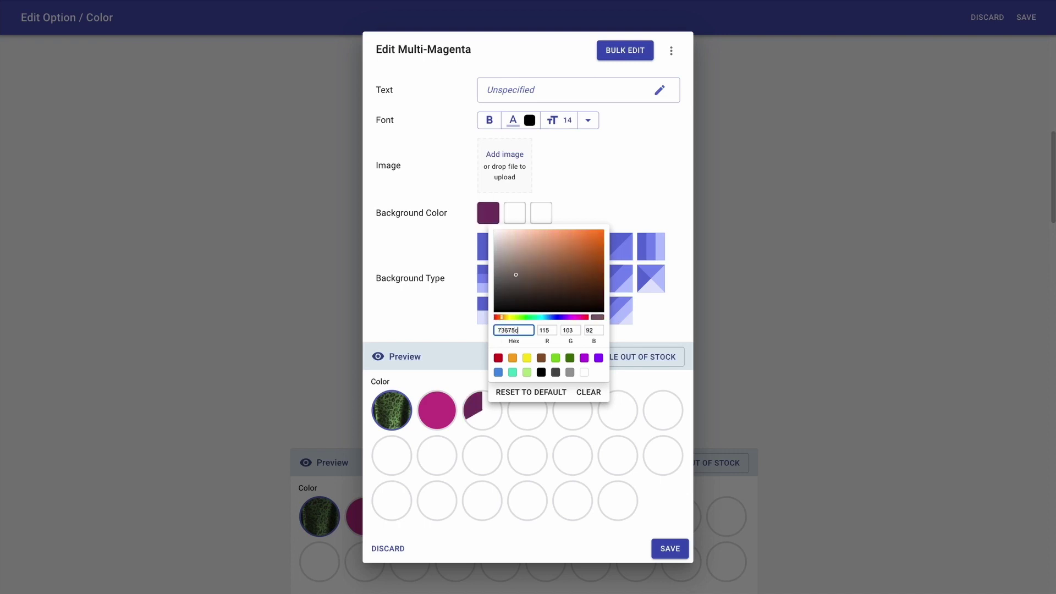
pyautogui.click(516, 217)
pyautogui.hotkey('ctrl', 'v')
pyautogui.click(533, 214)
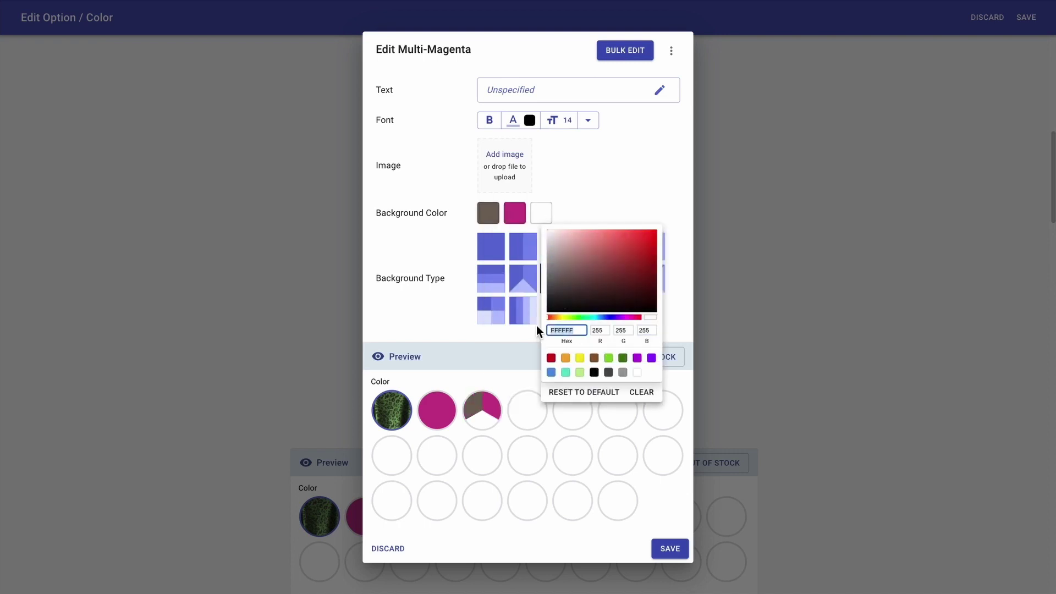
pyautogui.write('a69d9')
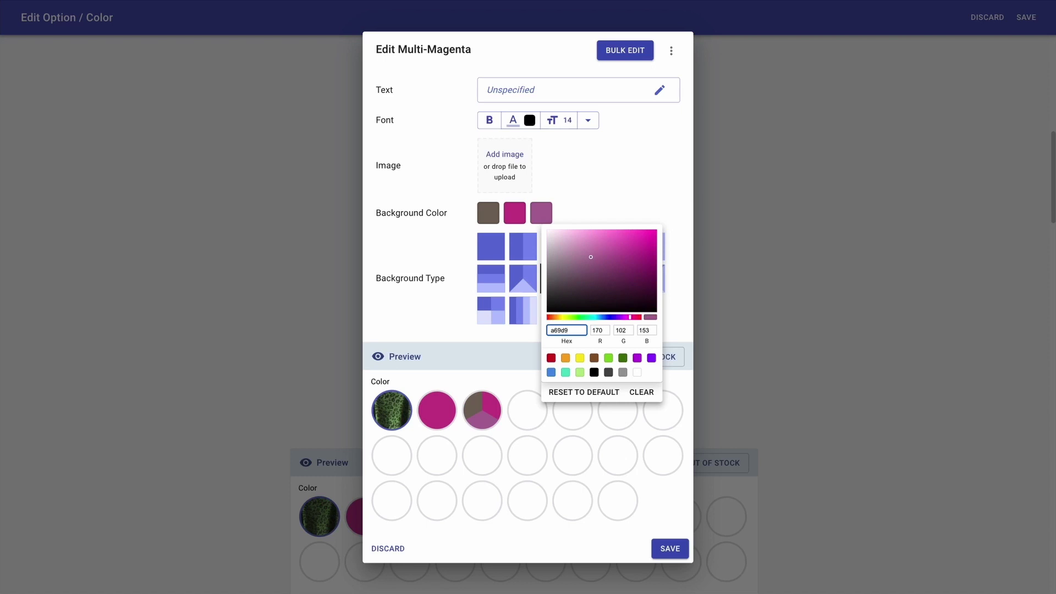
pyautogui.write('d')
pyautogui.click(598, 210)
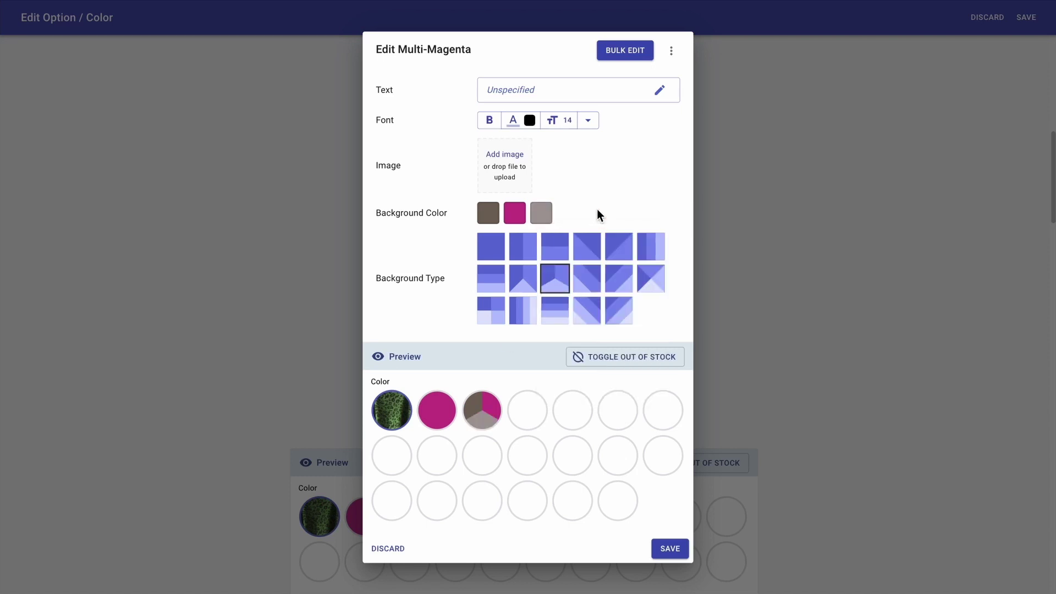
pyautogui.click(681, 549)
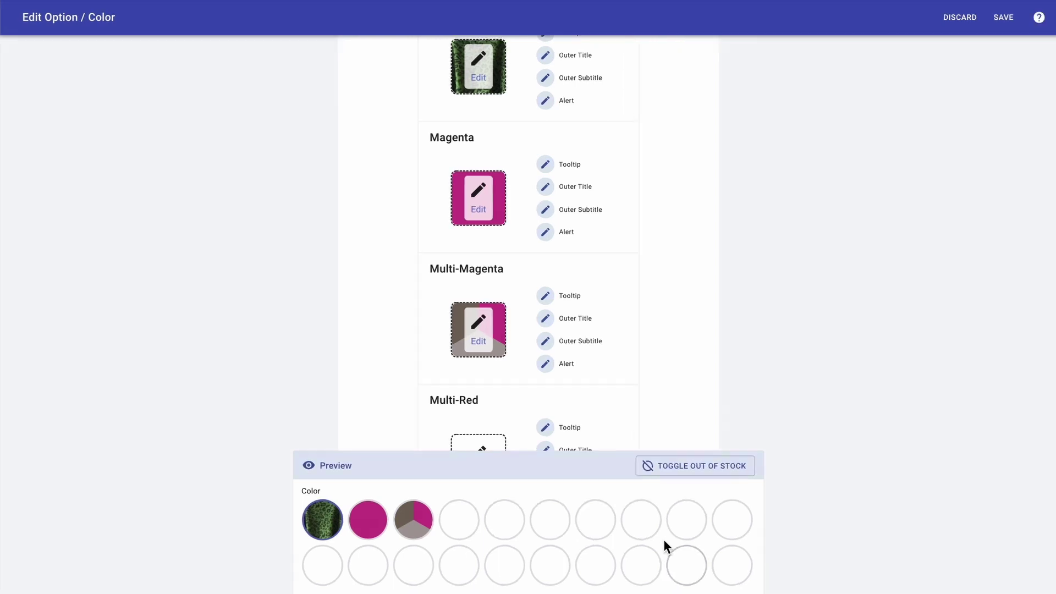
# Step: Scroll back up to the Option Values section of the Color editor
pyautogui.scroll(3, 646, 337)
pyautogui.scroll(1, 646, 336)
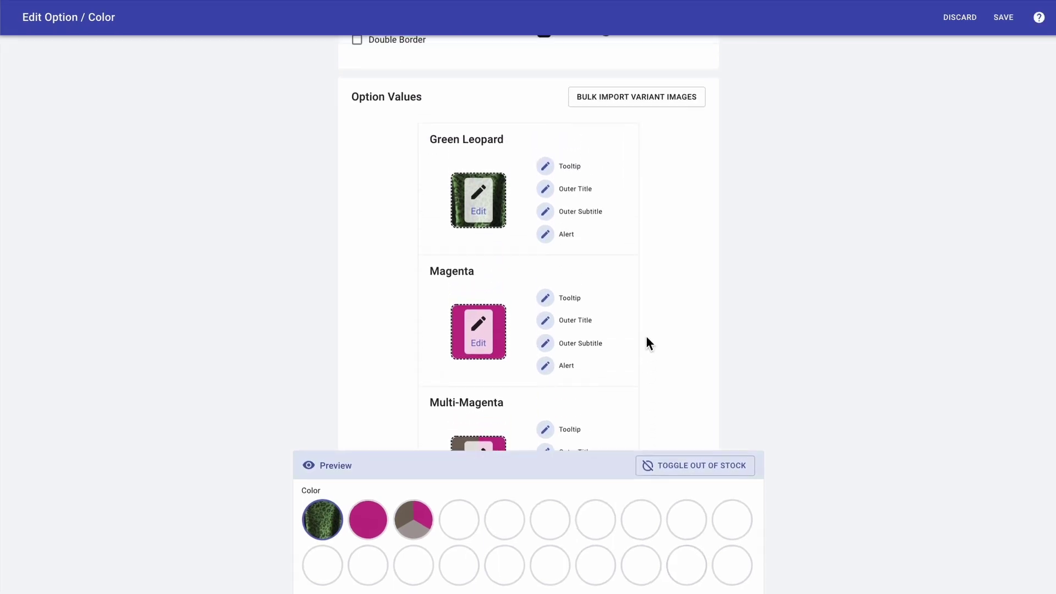
# Step: Bulk-import variant images into all Color values except Green Leopard, Magenta and Multi-Magenta
pyautogui.click(628, 103)
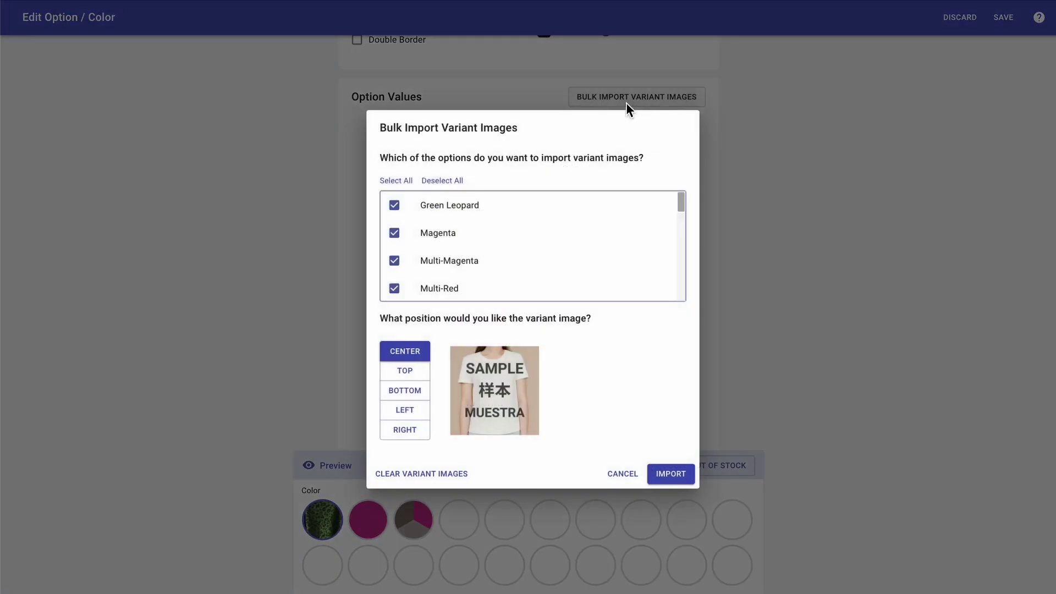
pyautogui.click(464, 208)
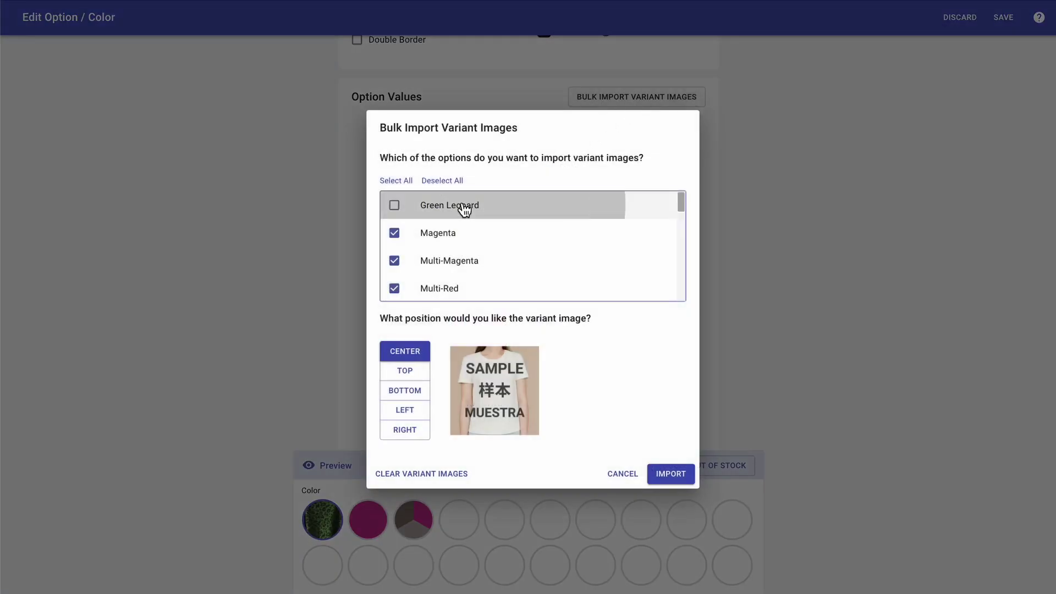
pyautogui.click(437, 237)
pyautogui.click(437, 261)
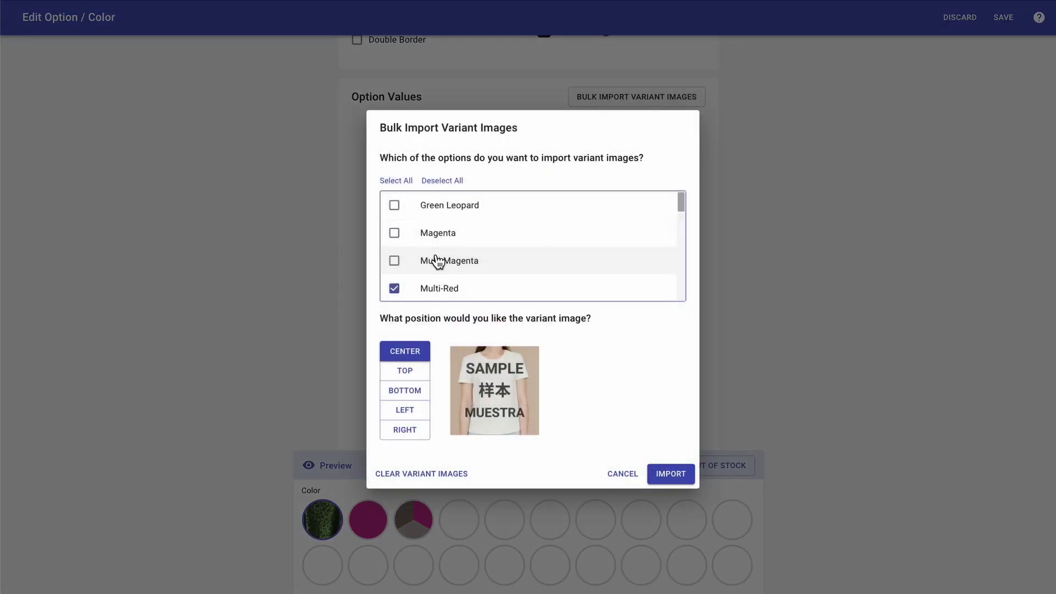
pyautogui.click(670, 475)
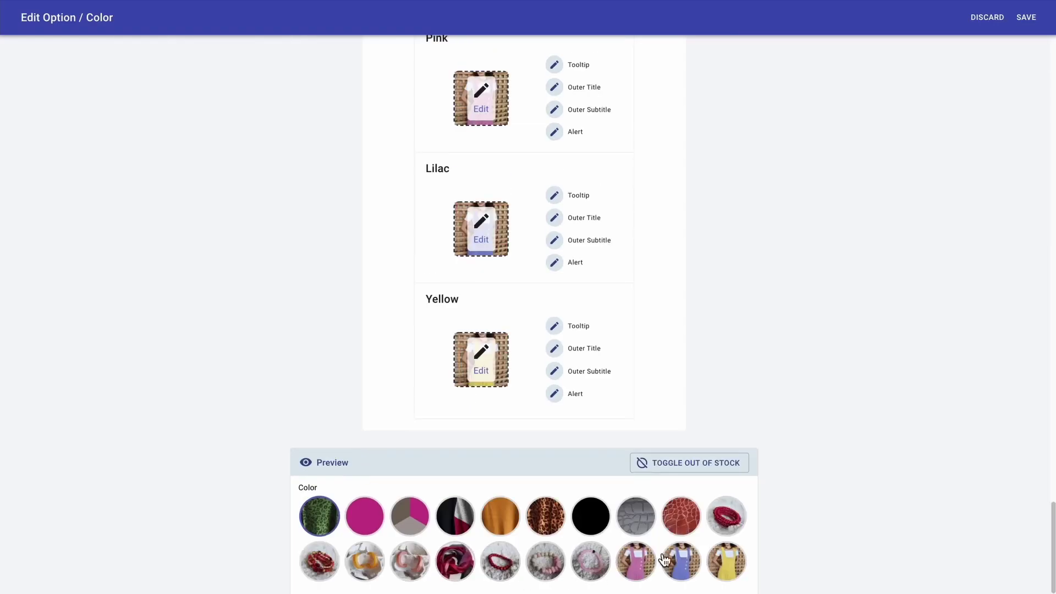
pyautogui.scroll(20, 358, 407)
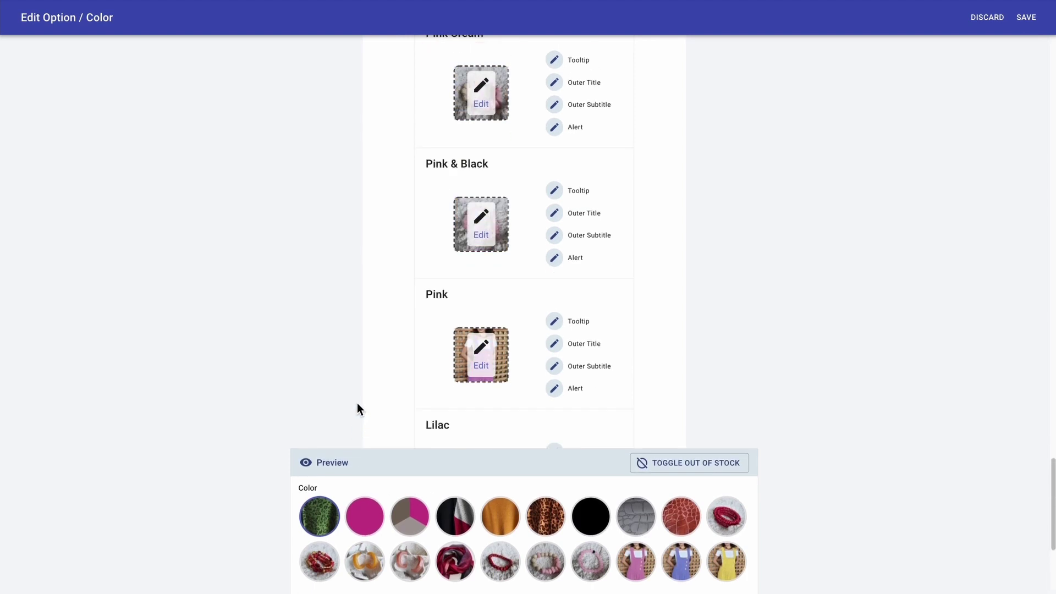
pyautogui.scroll(20, 358, 410)
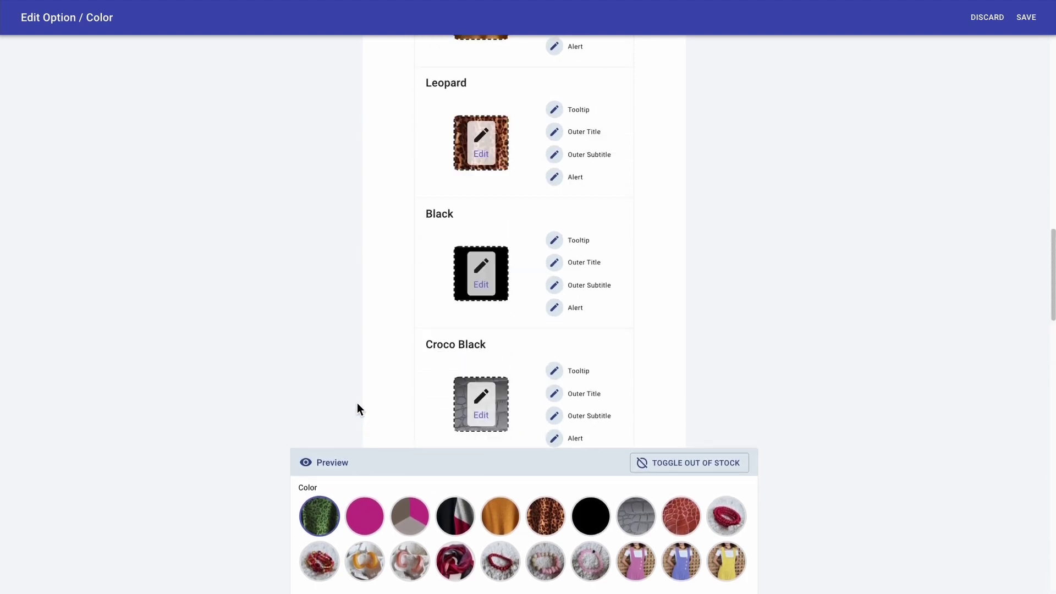
pyautogui.scroll(3, 358, 406)
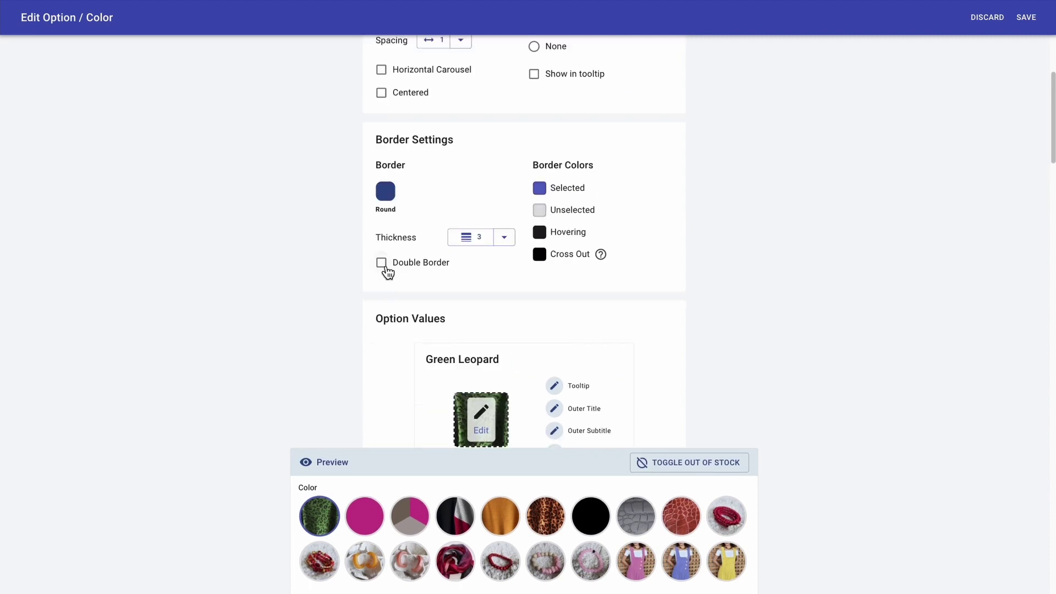
# Step: Give the colour swatches a double border and swatch size 82, then save the colour settings
pyautogui.click(381, 264)
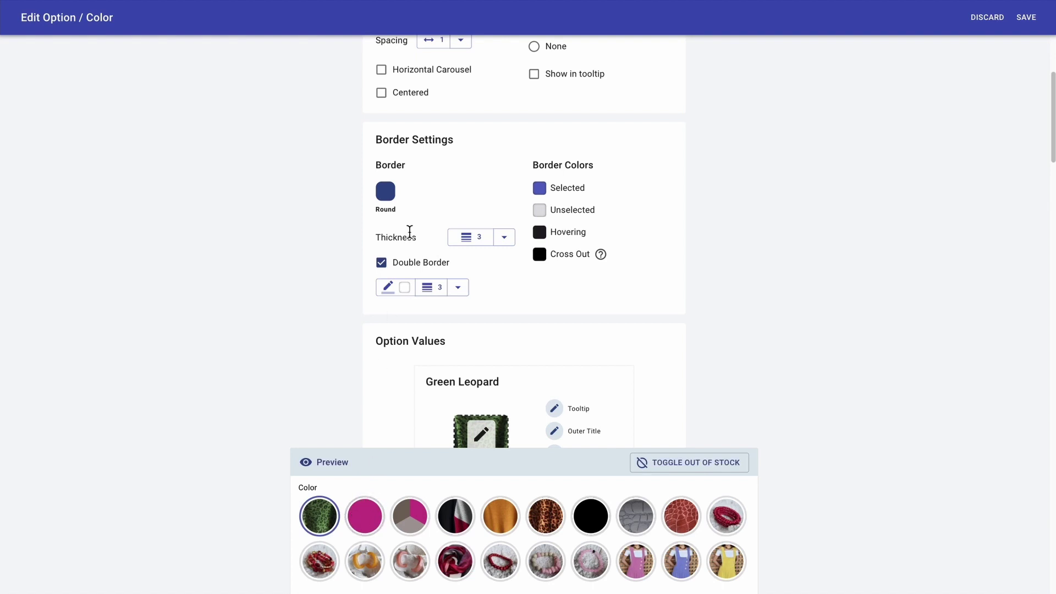
pyautogui.scroll(1, 410, 231)
pyautogui.scroll(3, 409, 232)
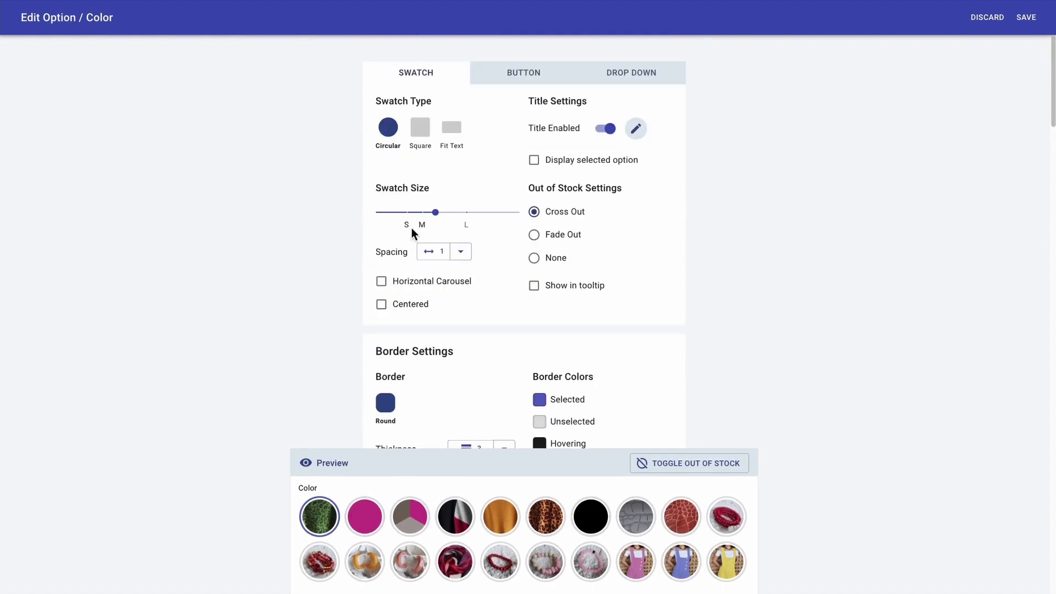
pyautogui.moveTo(434, 218)
pyautogui.moveTo(438, 216); pyautogui.dragTo(447, 218)
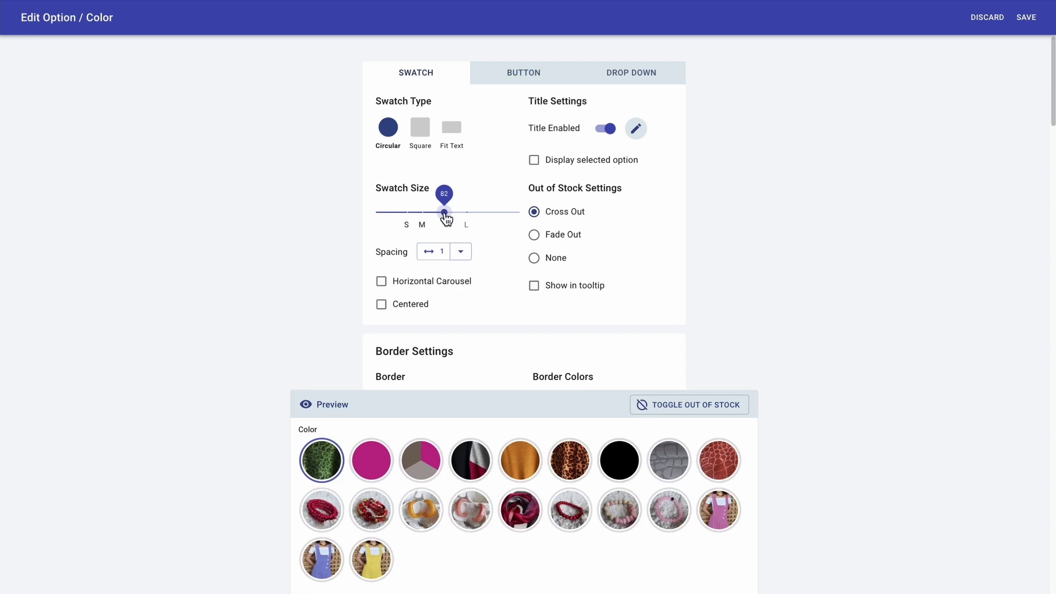
pyautogui.click(1027, 18)
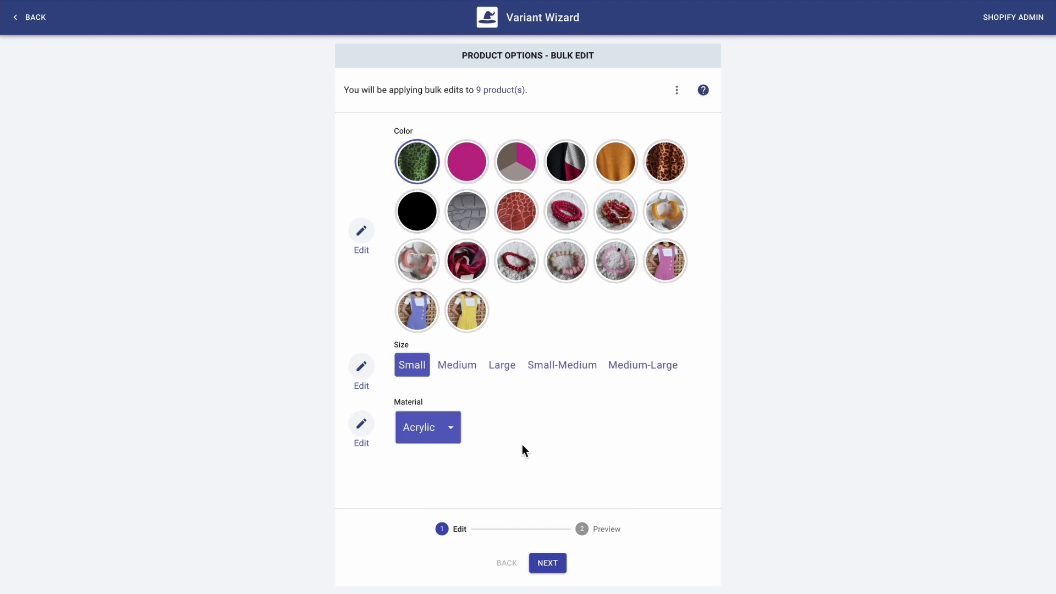
# Step: Preview the Open Front Poncho Cape's options, then apply the bulk option edits to all 9 products
pyautogui.click(547, 563)
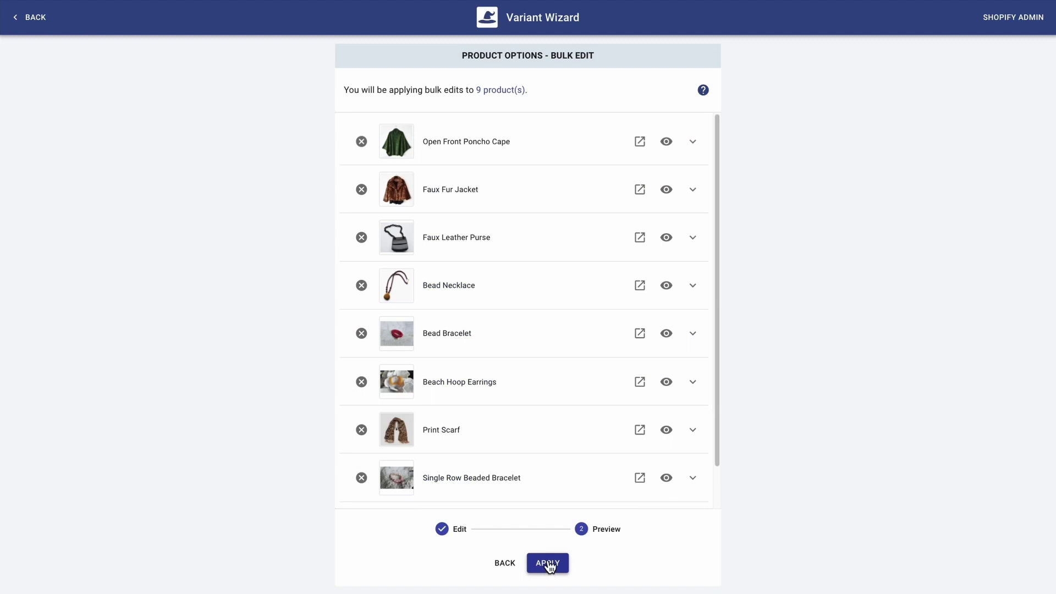
pyautogui.click(503, 154)
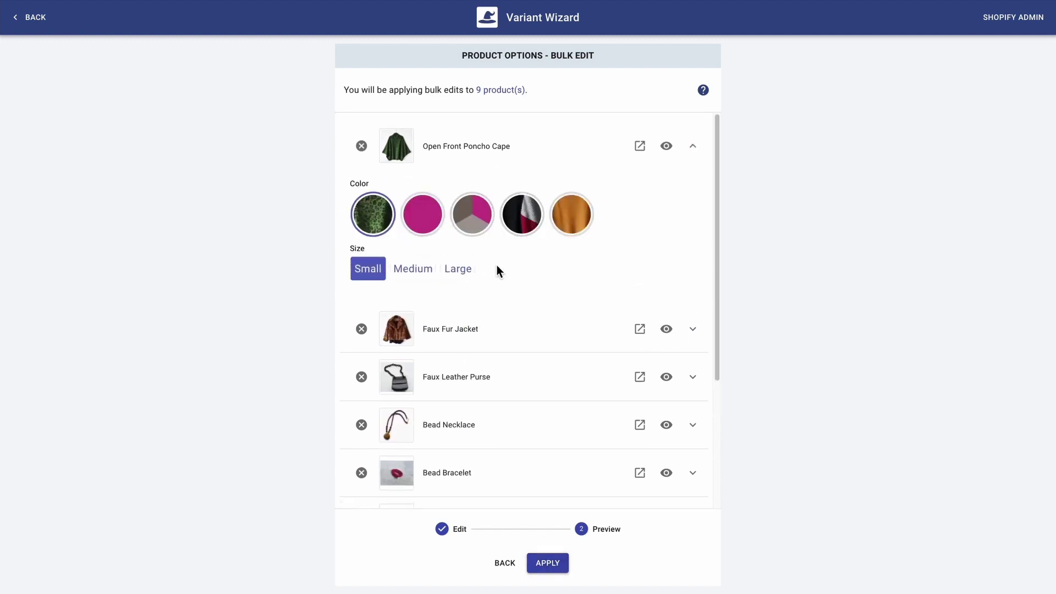
pyautogui.click(548, 564)
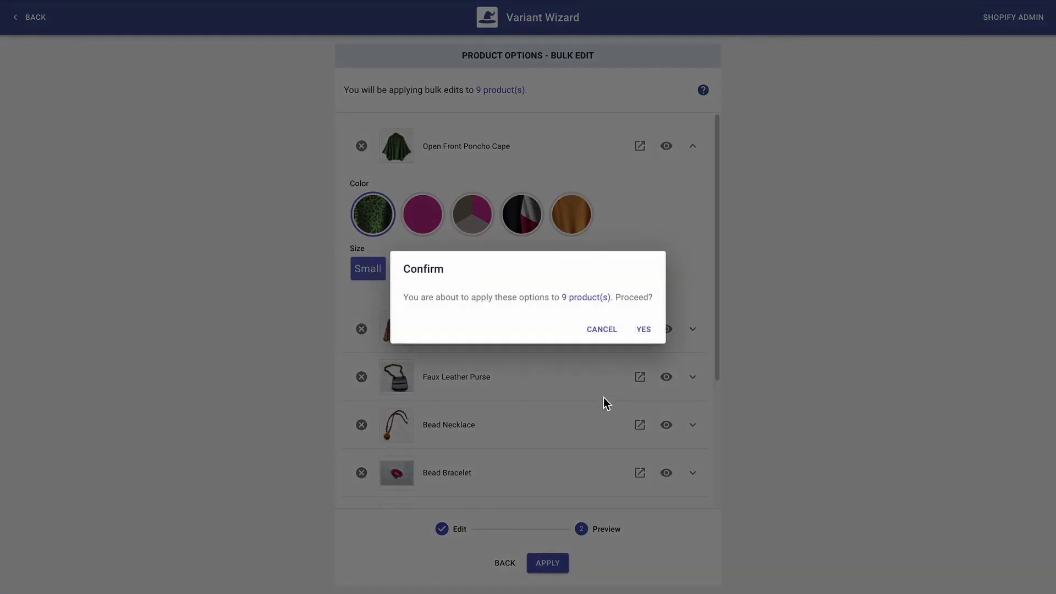
pyautogui.click(643, 331)
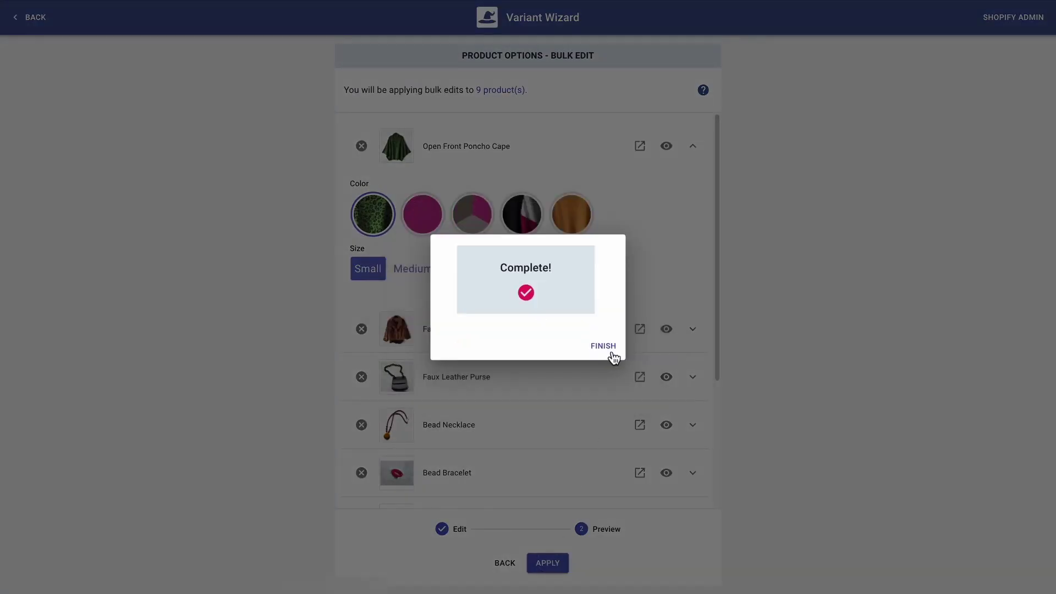
pyautogui.click(603, 346)
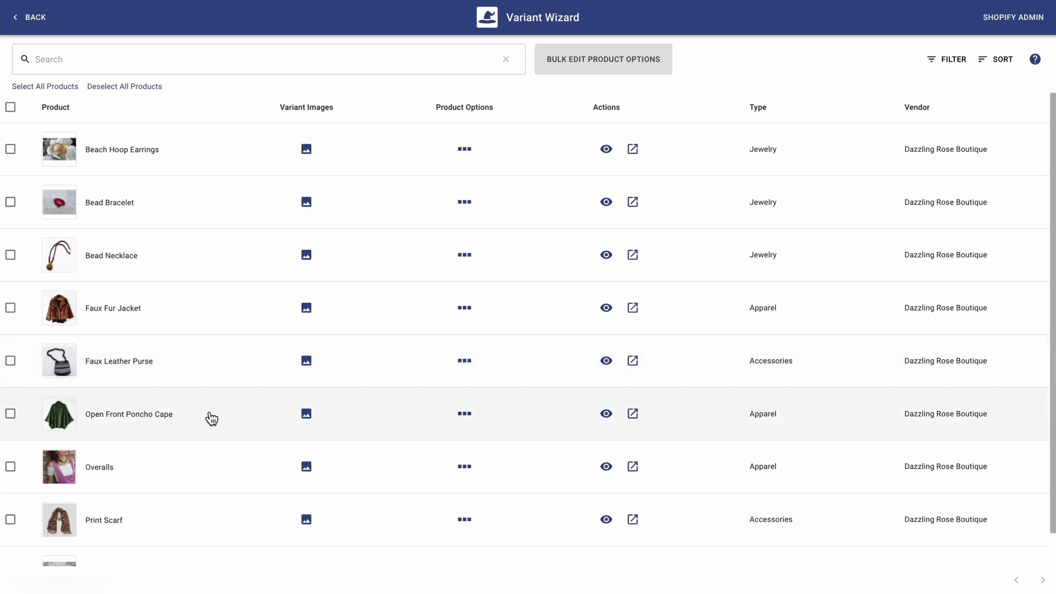
# Step: Open the Open Front Poncho Cape's Color option editor and scroll down to its Option Values
pyautogui.click(465, 417)
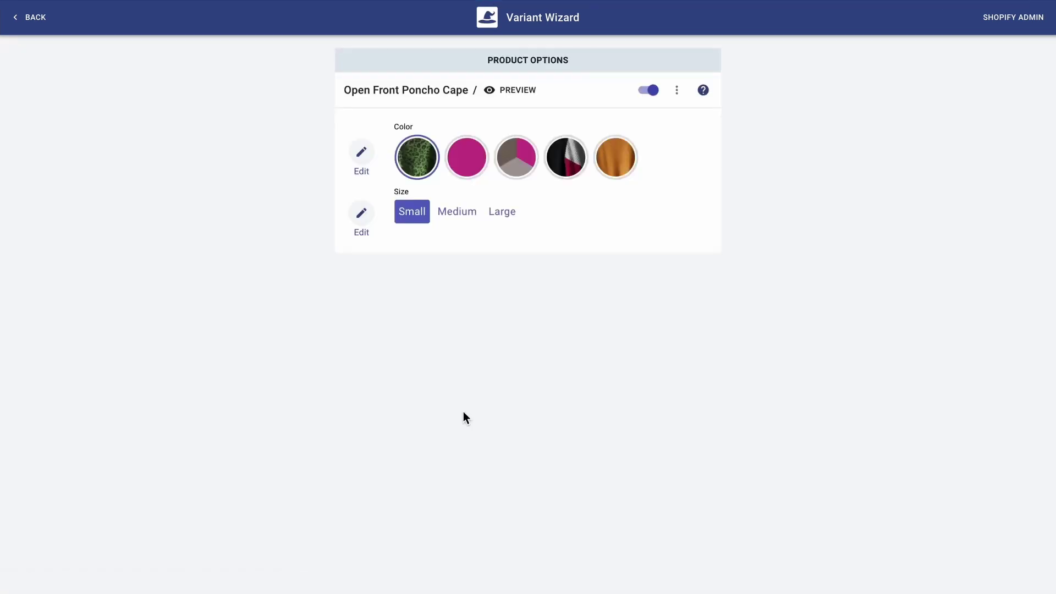
pyautogui.click(361, 157)
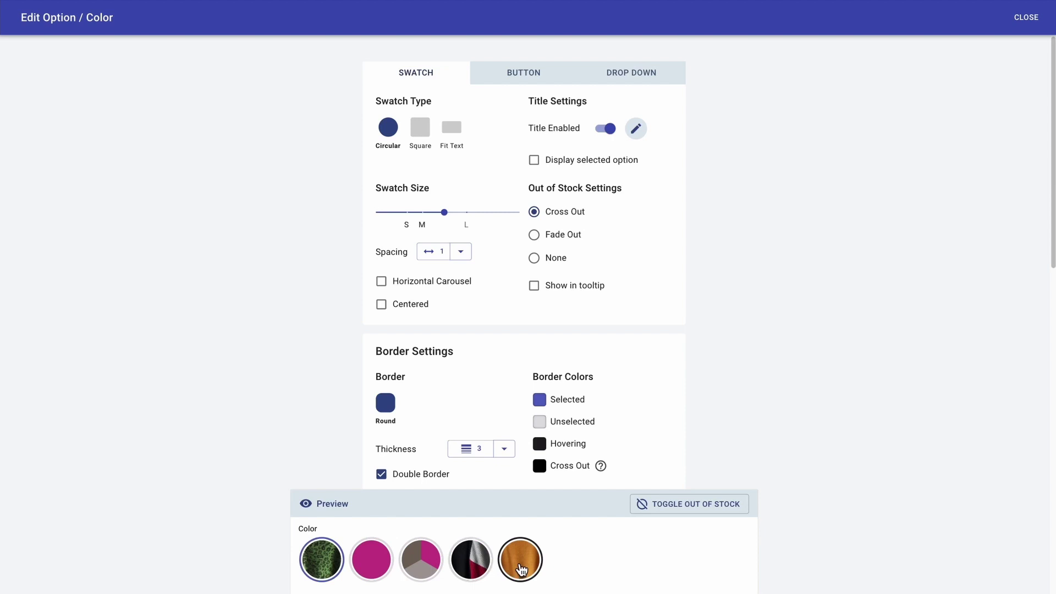
pyautogui.scroll(-5, 504, 394)
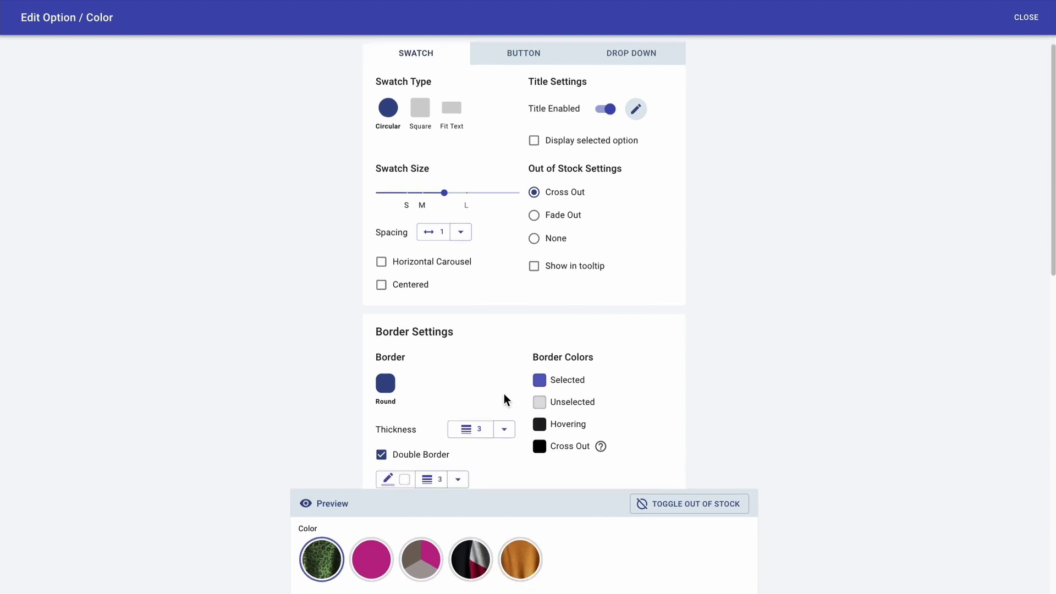
pyautogui.scroll(-2, 503, 397)
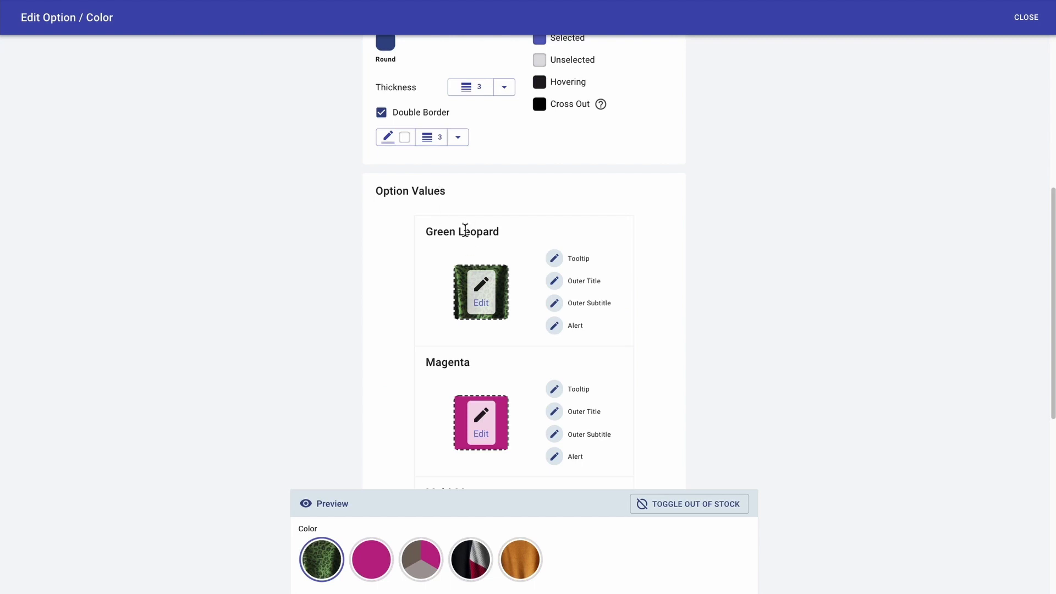
# Step: Set Green Leopard's tooltip text to the option name placeholder
pyautogui.click(555, 260)
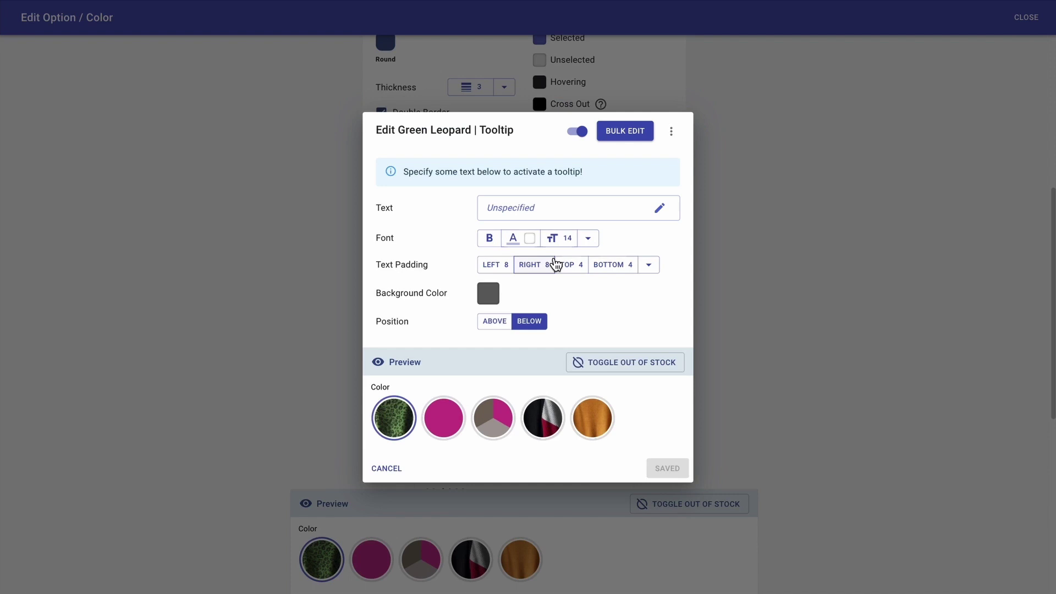
pyautogui.click(661, 210)
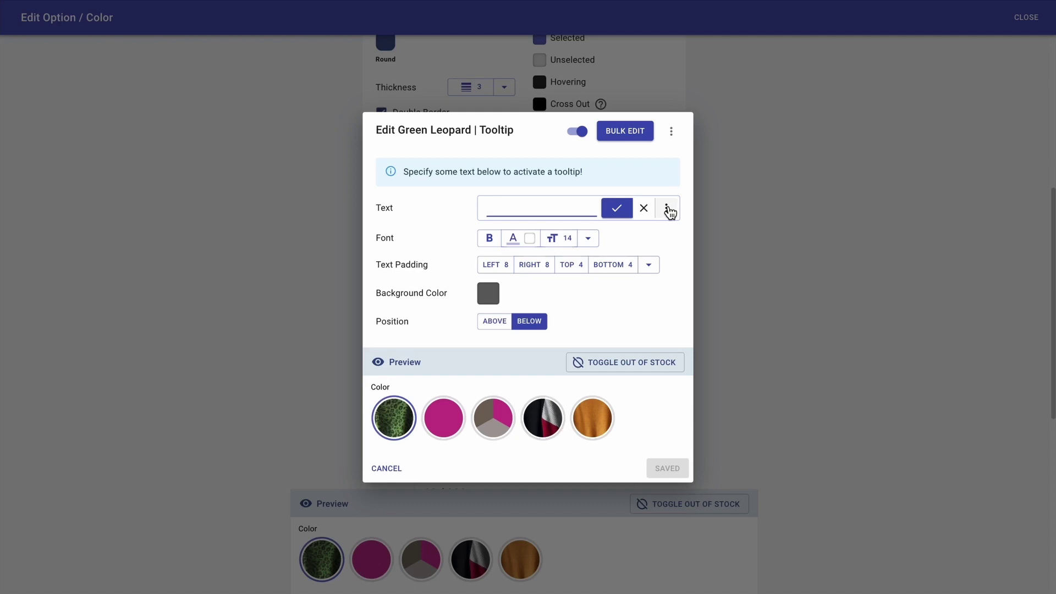
pyautogui.click(668, 210)
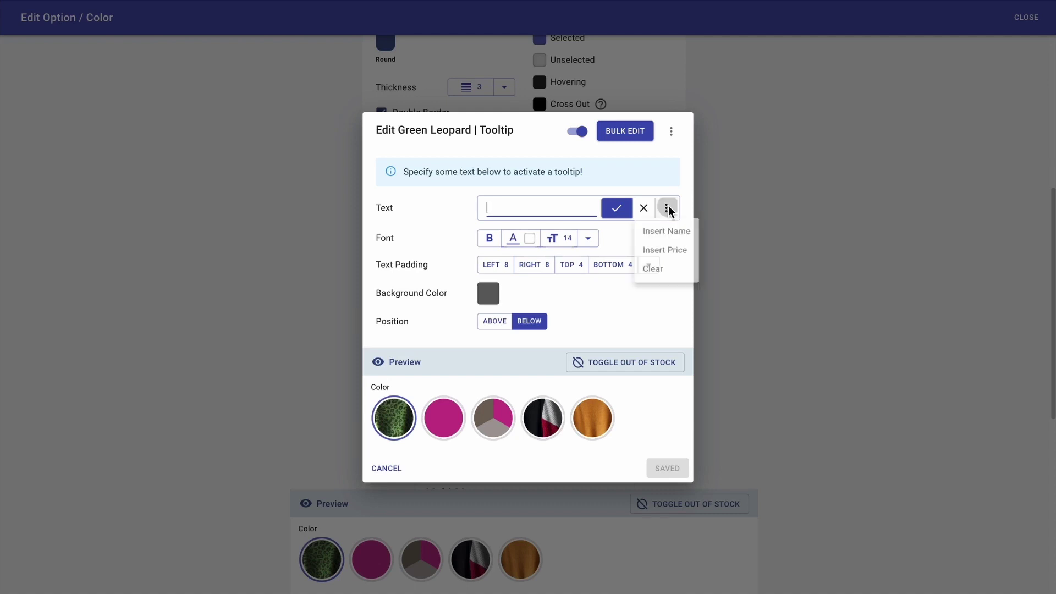
pyautogui.click(672, 235)
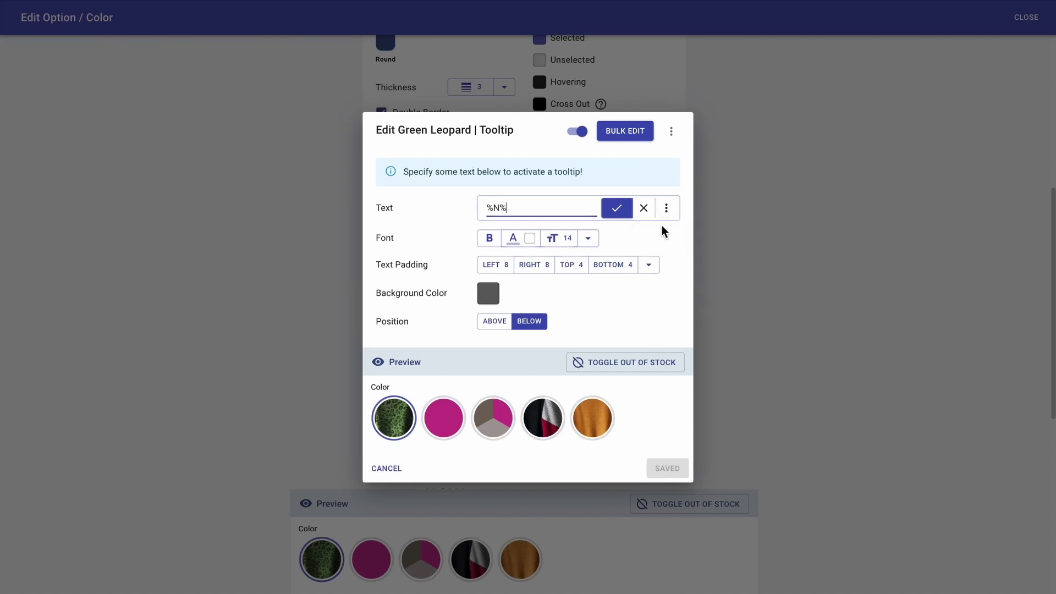
pyautogui.click(617, 209)
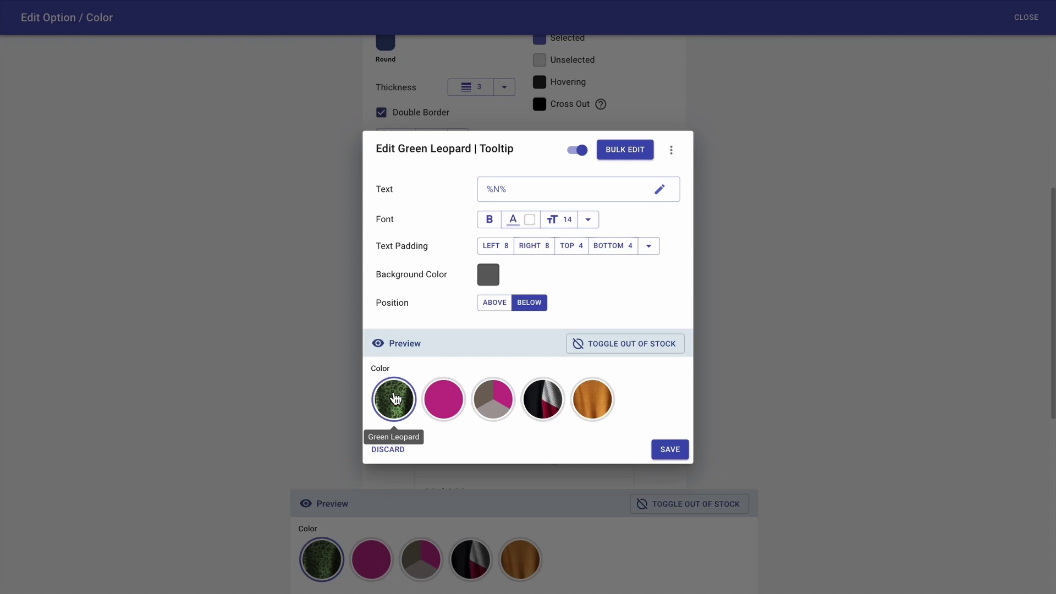
# Step: Style the tooltip with indigo text on a light lavender background and start a bulk edit
pyautogui.click(520, 220)
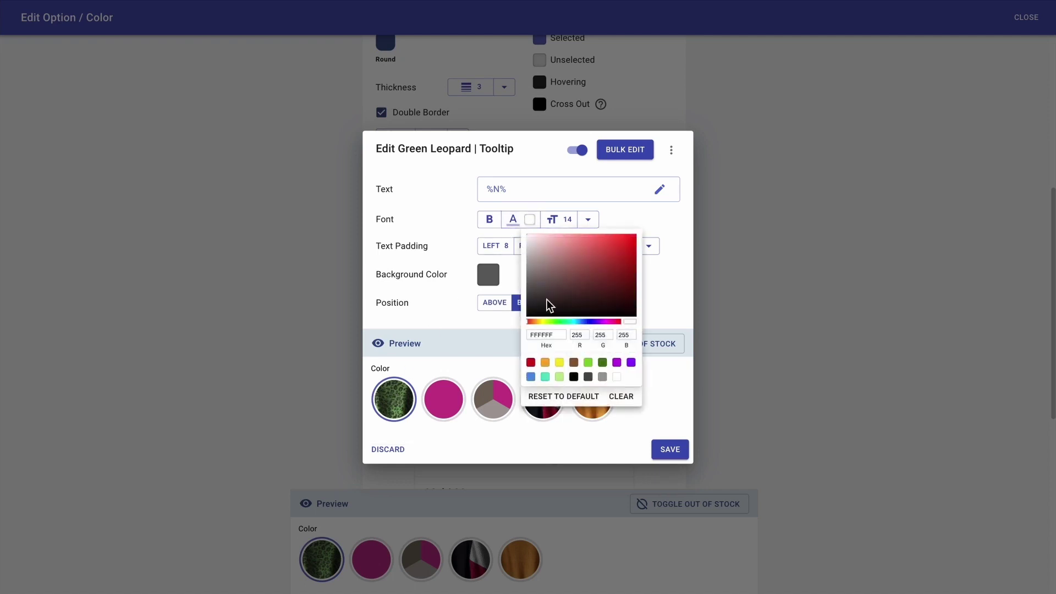
pyautogui.hotkey('ctrl', 'v')
pyautogui.click(505, 315)
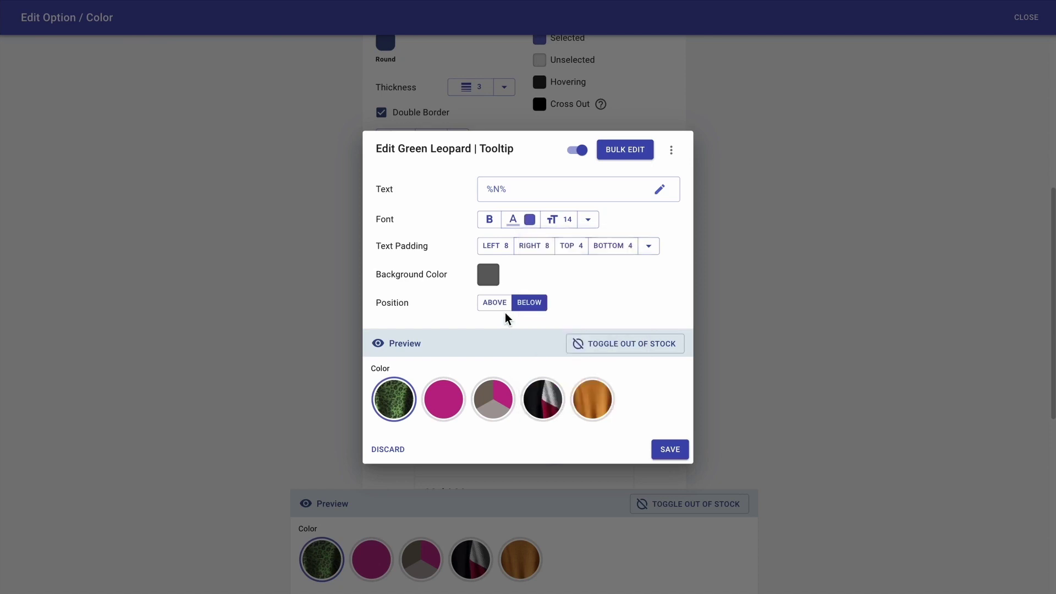
pyautogui.click(488, 278)
pyautogui.hotkey('ctrl', 'v')
pyautogui.click(471, 389)
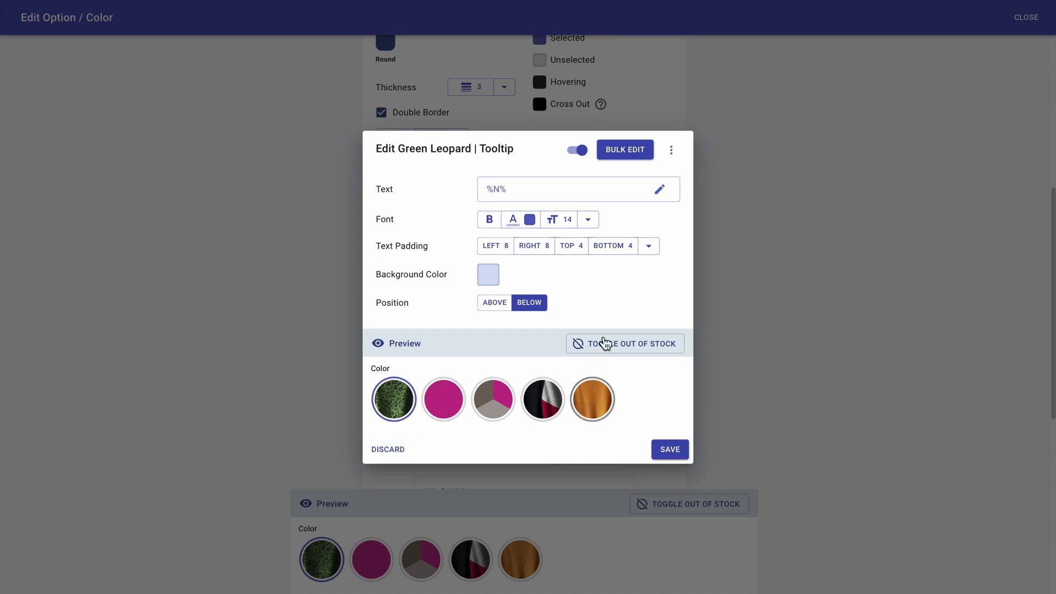
pyautogui.click(622, 151)
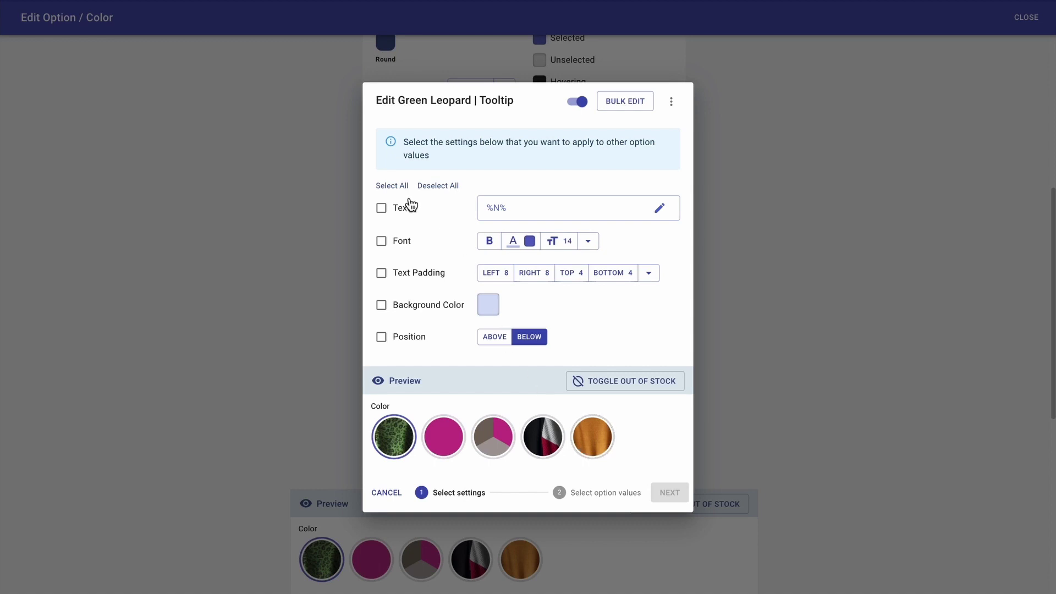
# Step: Copy all of Green Leopard's tooltip settings to Magenta, Multi-Magenta, Multi-Red and Yellow Mustard
pyautogui.click(392, 187)
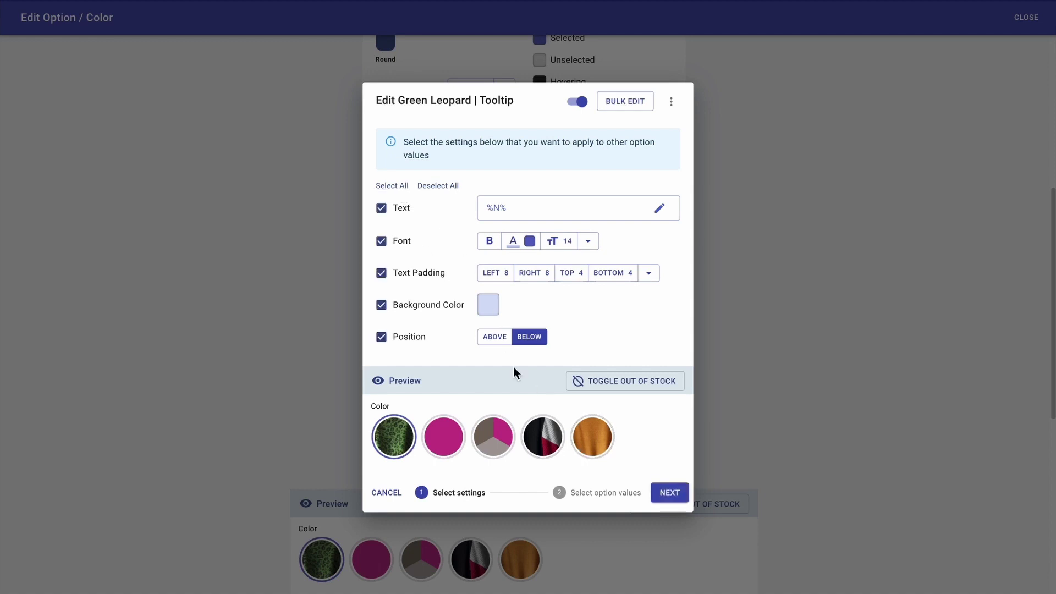
pyautogui.click(670, 494)
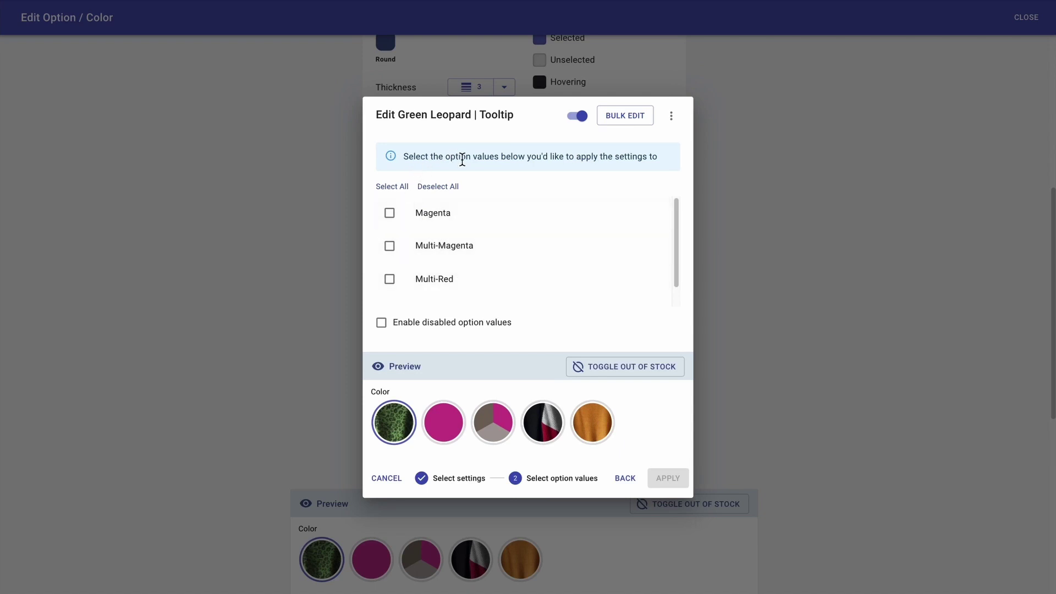
pyautogui.scroll(-1, 475, 242)
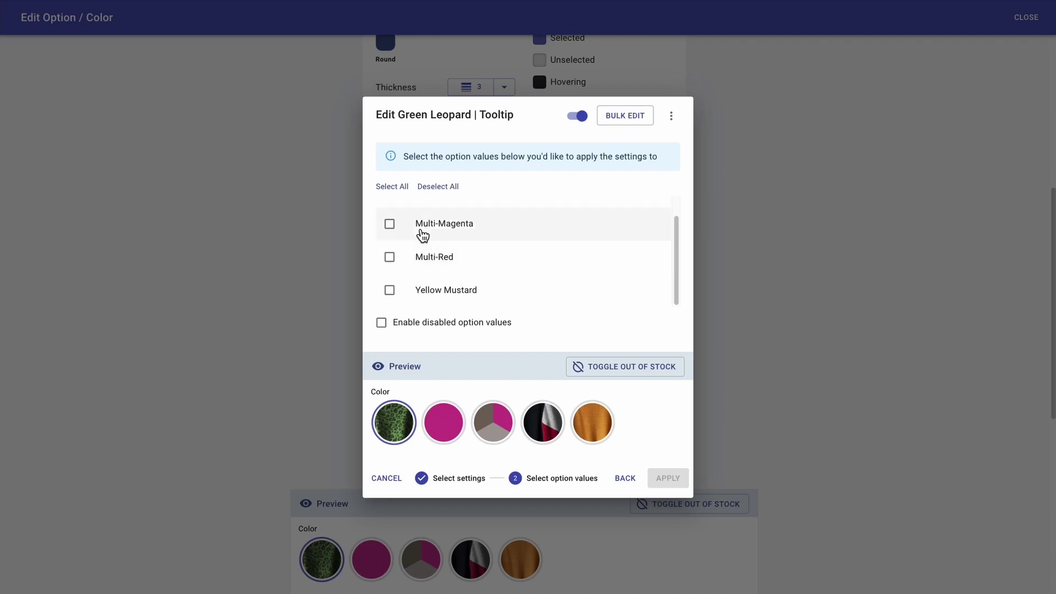
pyautogui.click(392, 189)
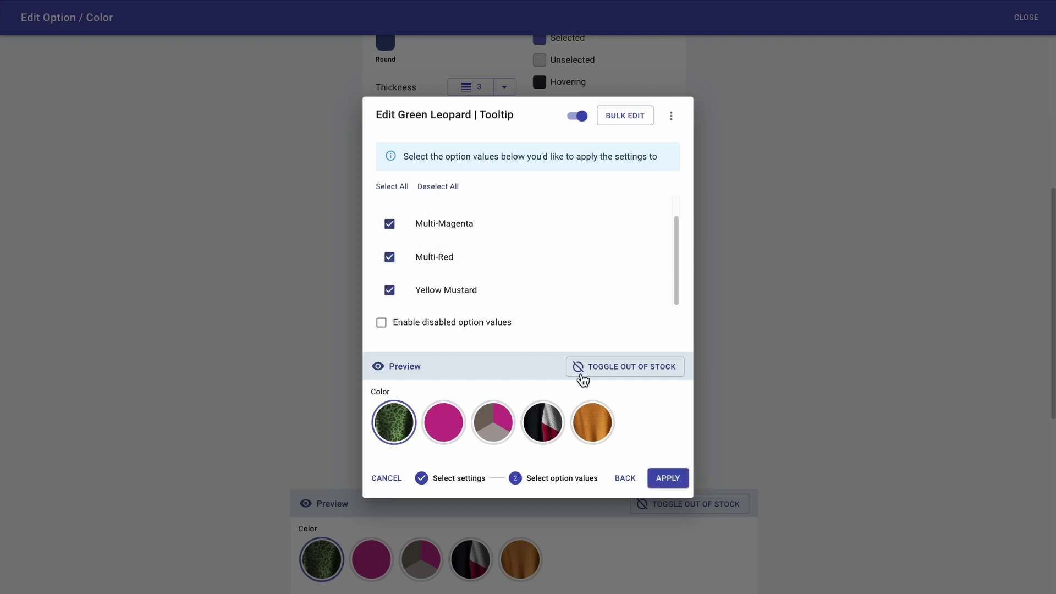
pyautogui.click(666, 479)
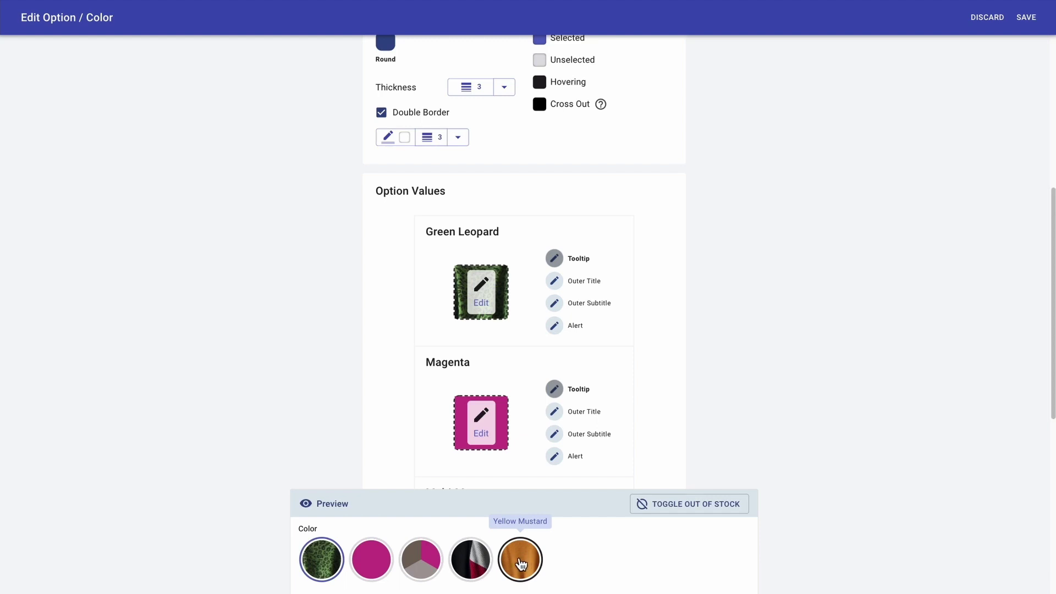
# Step: Give the Yellow Mustard swatch an alert badge reading 'NEW!'
pyautogui.scroll(-8, 516, 452)
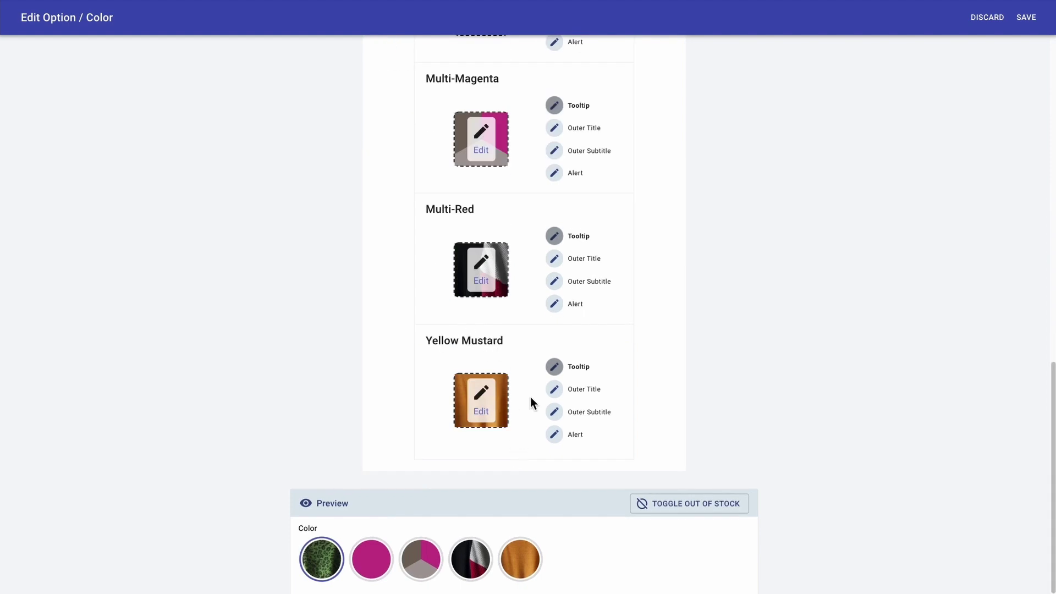
pyautogui.click(555, 435)
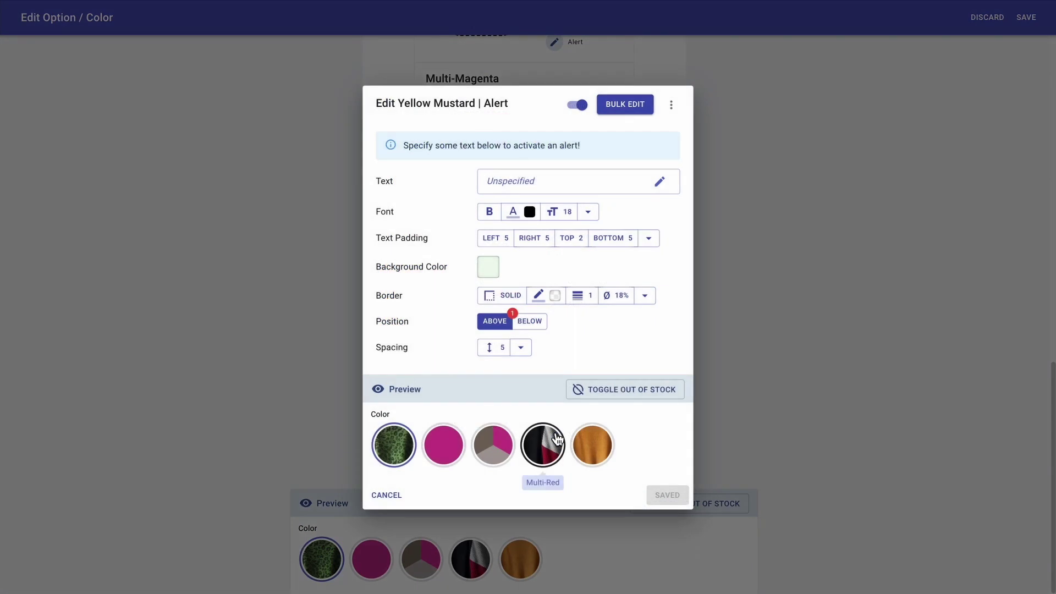
pyautogui.click(532, 181)
pyautogui.write('NEW!')
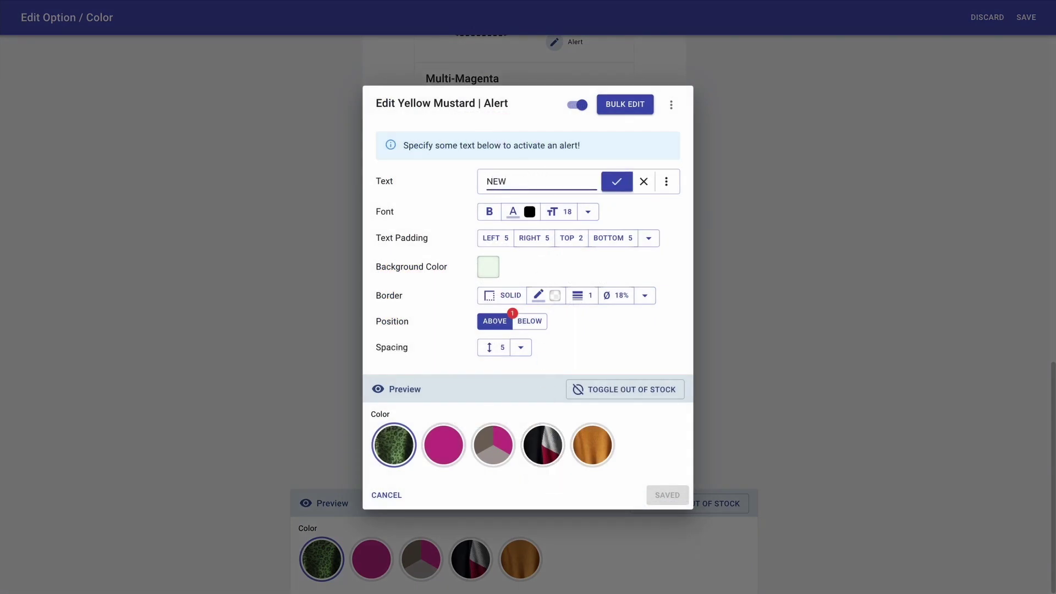
pyautogui.click(616, 182)
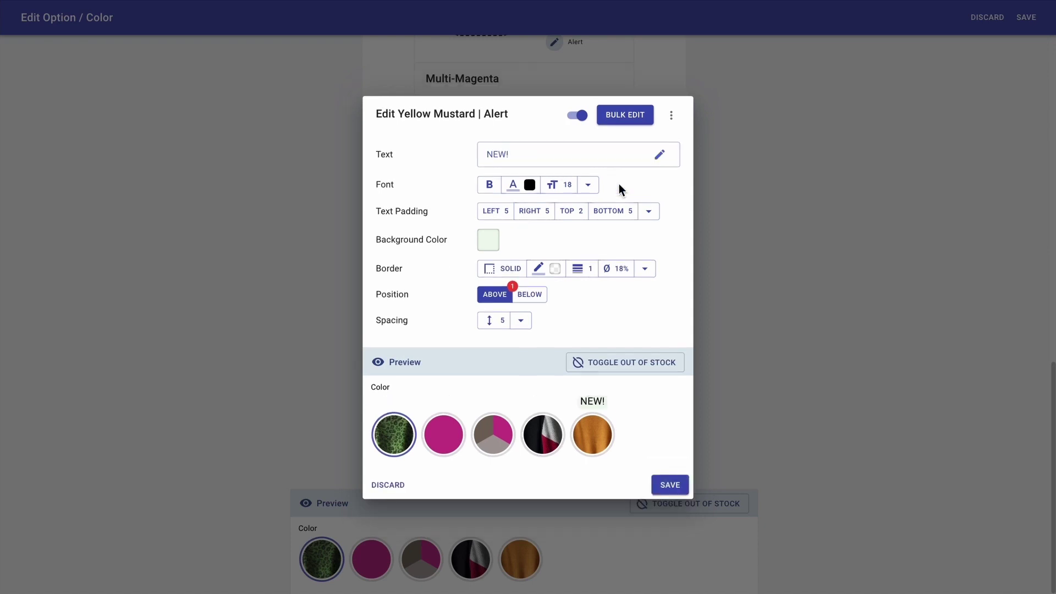
# Step: Make the NEW! alert white text on an indigo background
pyautogui.click(530, 185)
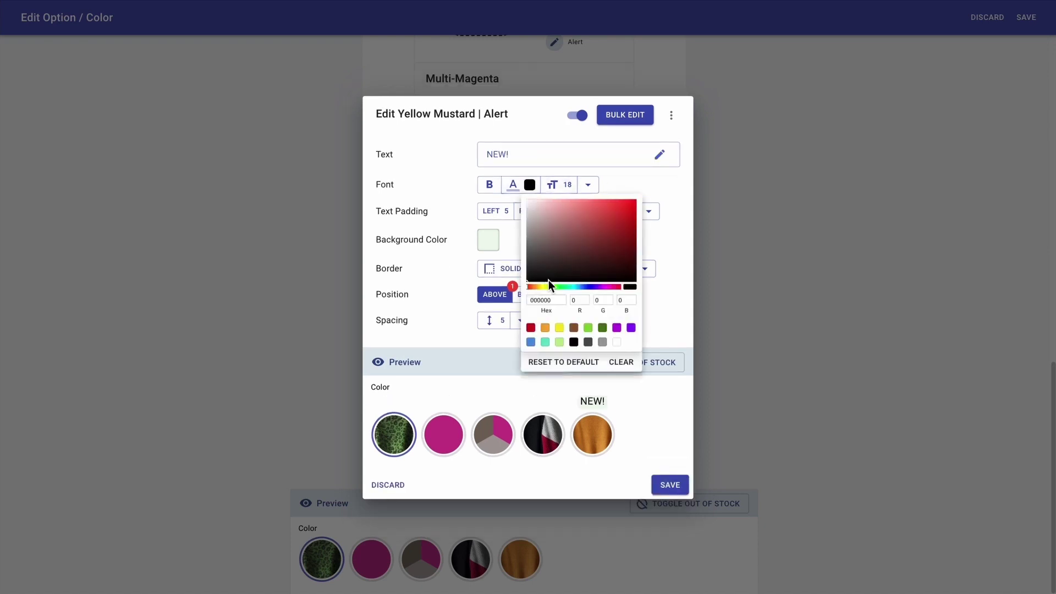
pyautogui.click(617, 343)
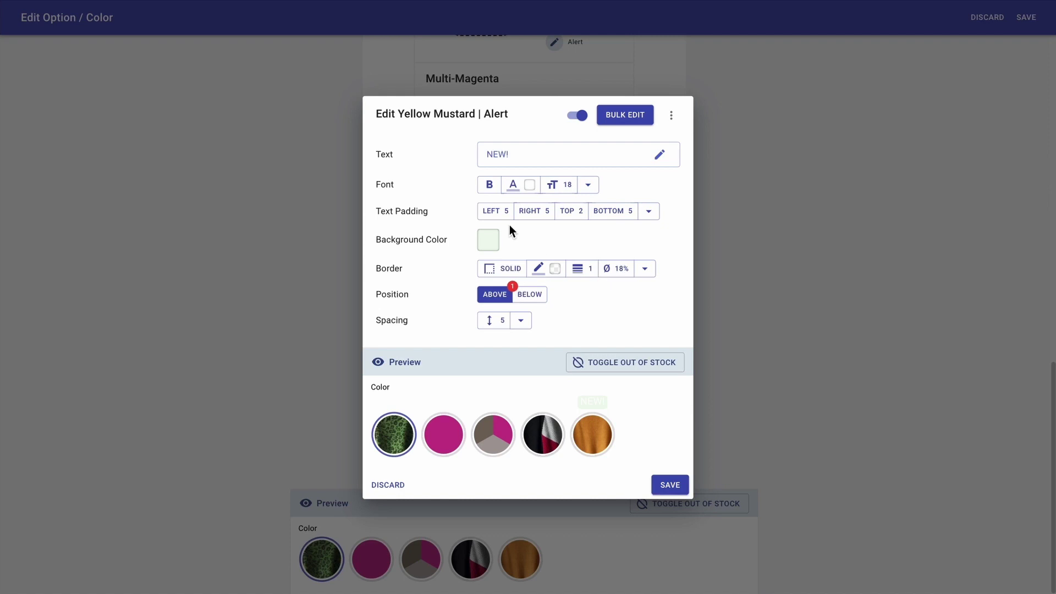
pyautogui.click(488, 240)
pyautogui.click(516, 357)
pyautogui.moveTo(516, 357); pyautogui.dragTo(493, 357)
pyautogui.write('3F51B5')
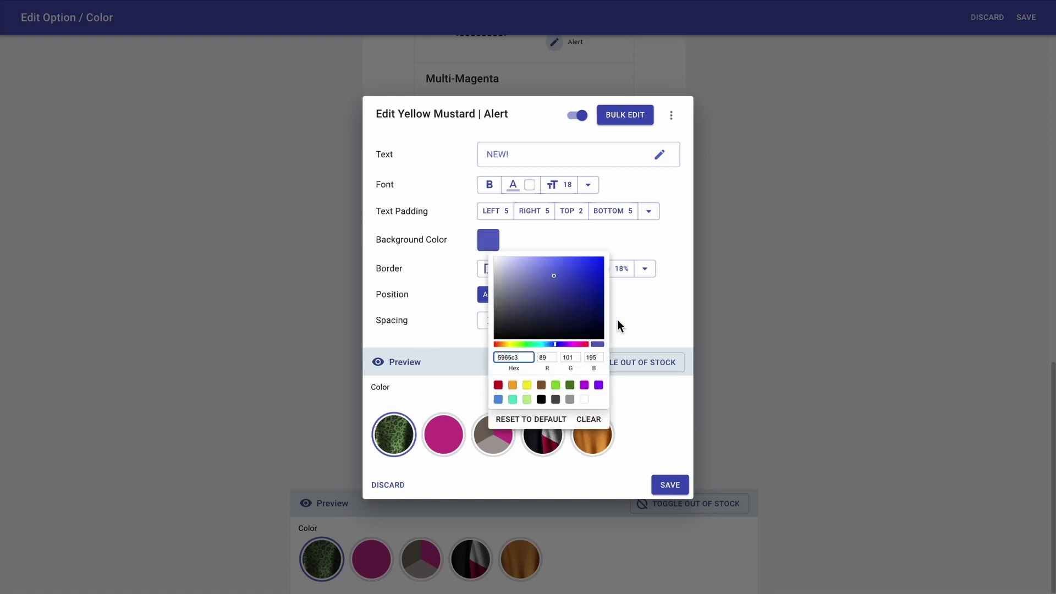
pyautogui.click(617, 322)
# Step: Raise the alert's top padding from 2 to 6 and border opacity to 50%, then save
pyautogui.click(578, 215)
pyautogui.moveTo(572, 183); pyautogui.dragTo(572, 176)
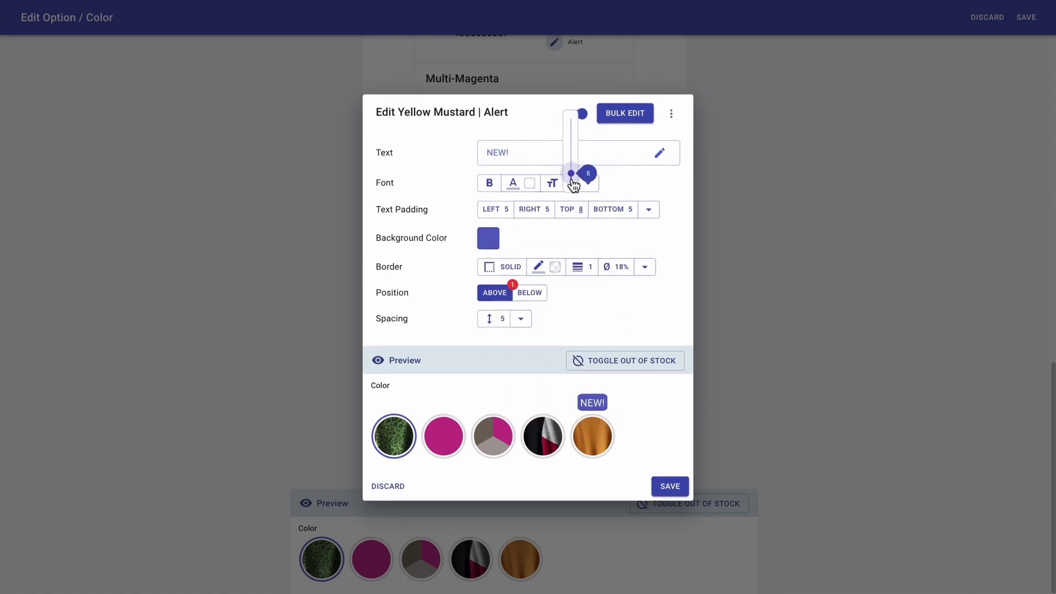
pyautogui.click(605, 266)
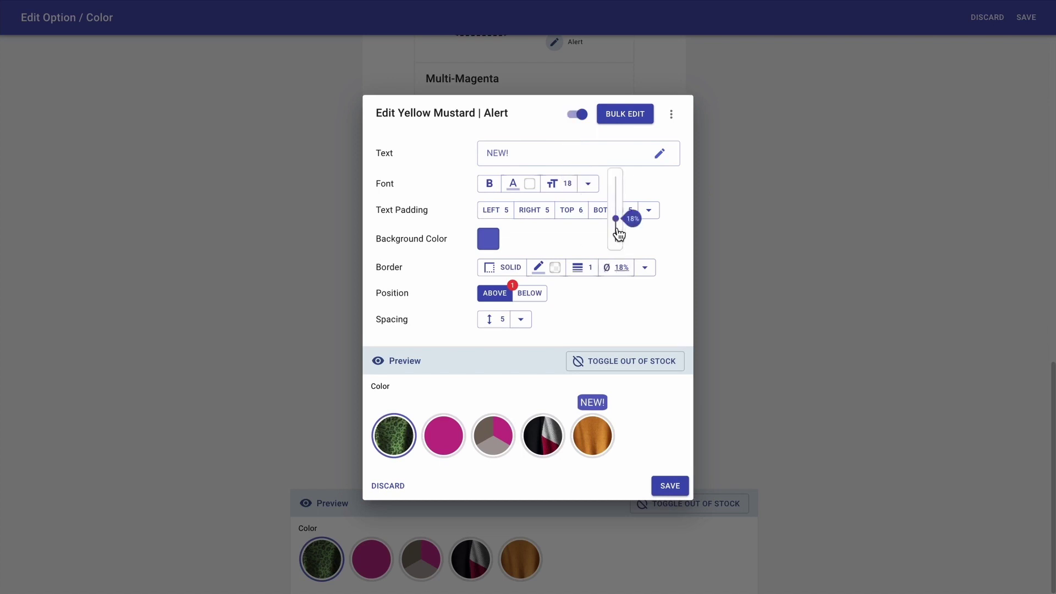
pyautogui.moveTo(618, 231); pyautogui.dragTo(627, 139)
pyautogui.click(604, 322)
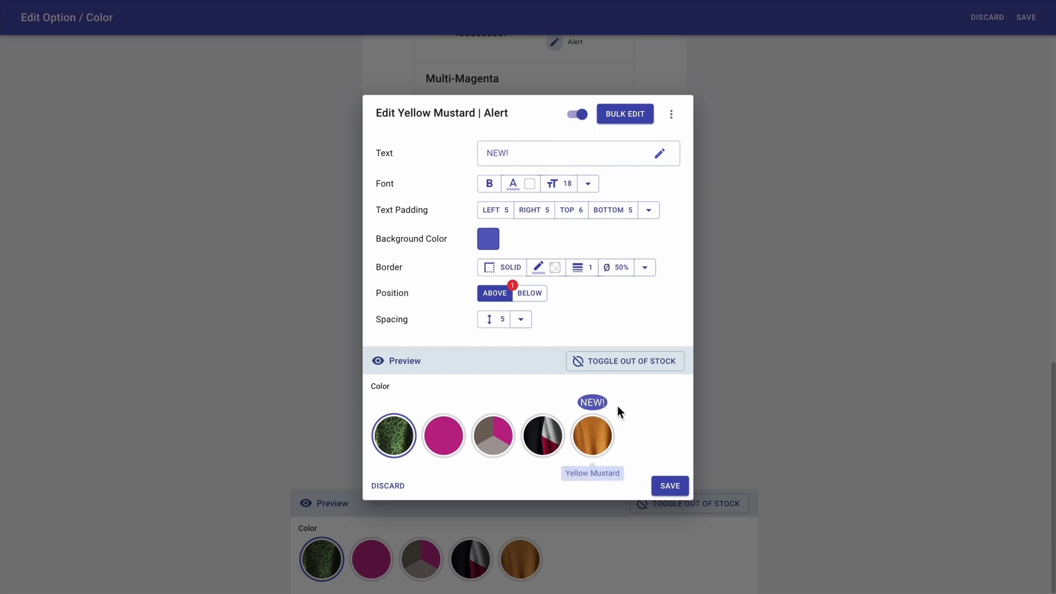
pyautogui.click(670, 486)
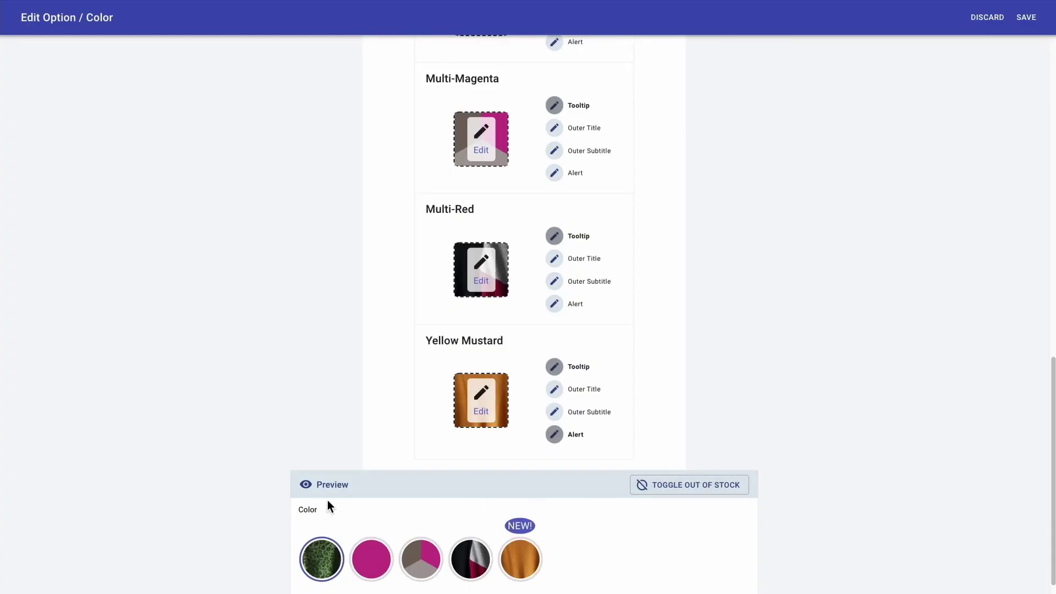
pyautogui.scroll(15, 583, 290)
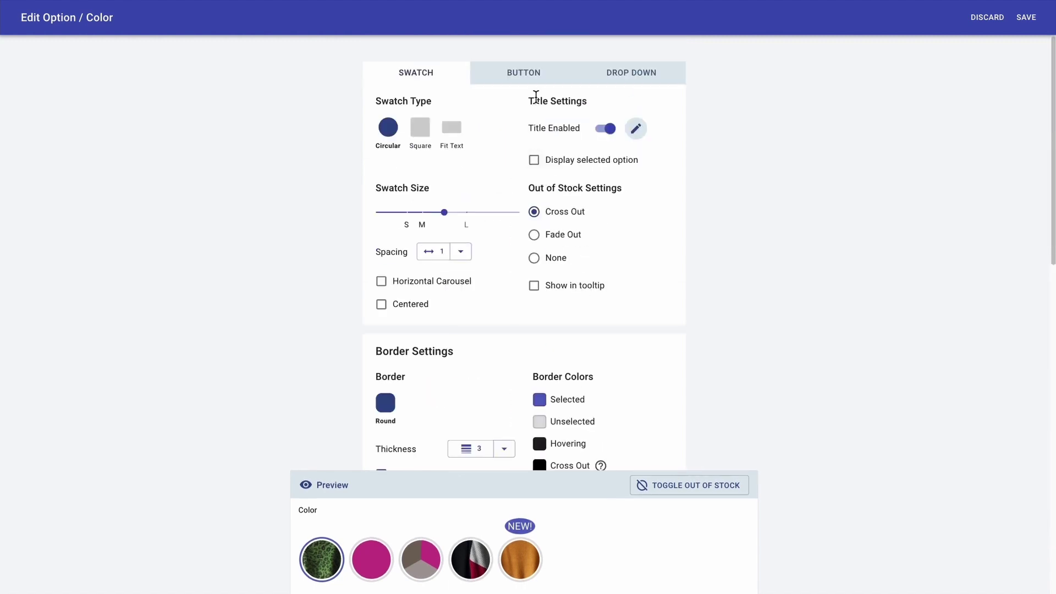
# Step: Try a red Color title with font size raised from 14 to 31
pyautogui.click(636, 128)
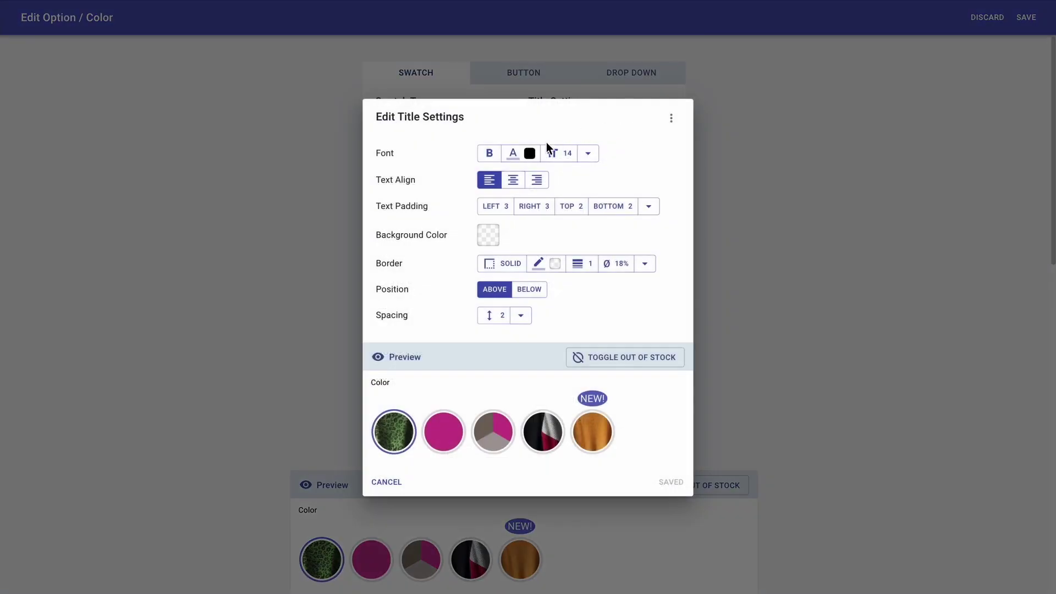
pyautogui.click(530, 153)
pyautogui.click(623, 178)
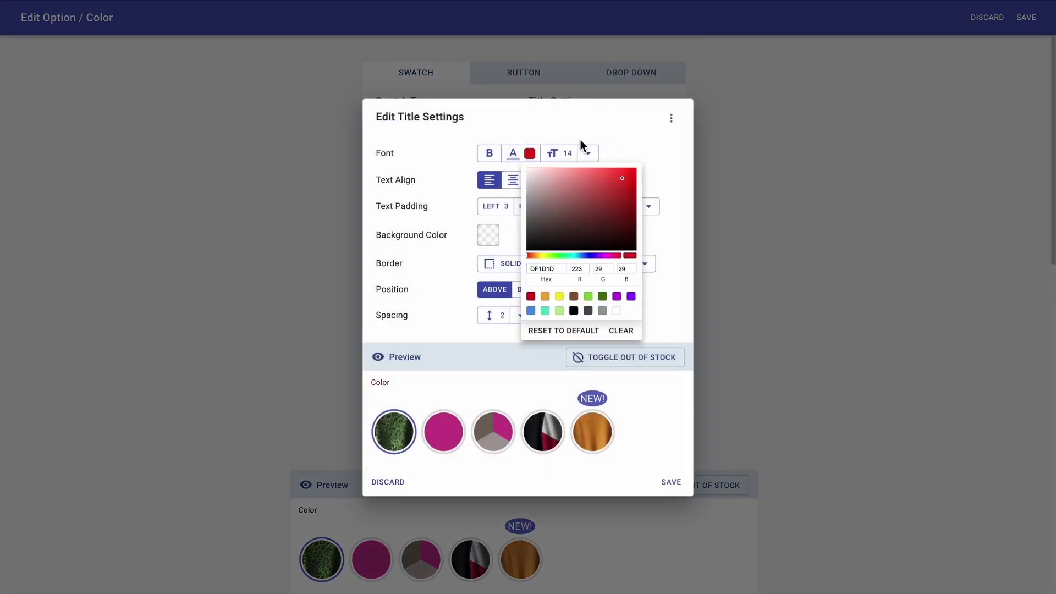
pyautogui.click(566, 153)
pyautogui.click(566, 153)
pyautogui.moveTo(558, 110); pyautogui.dragTo(558, 85)
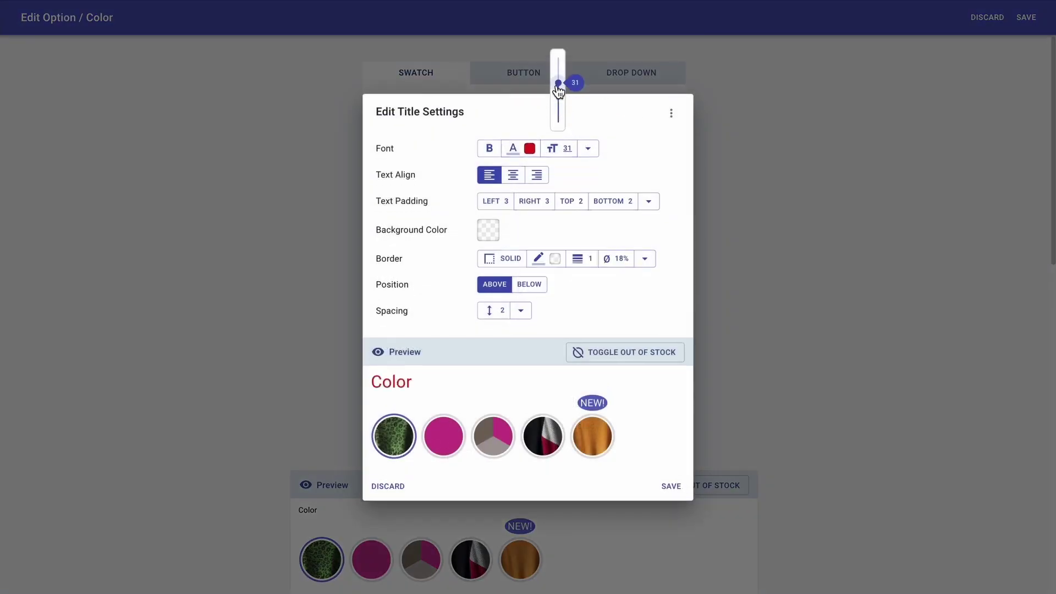
pyautogui.click(486, 386)
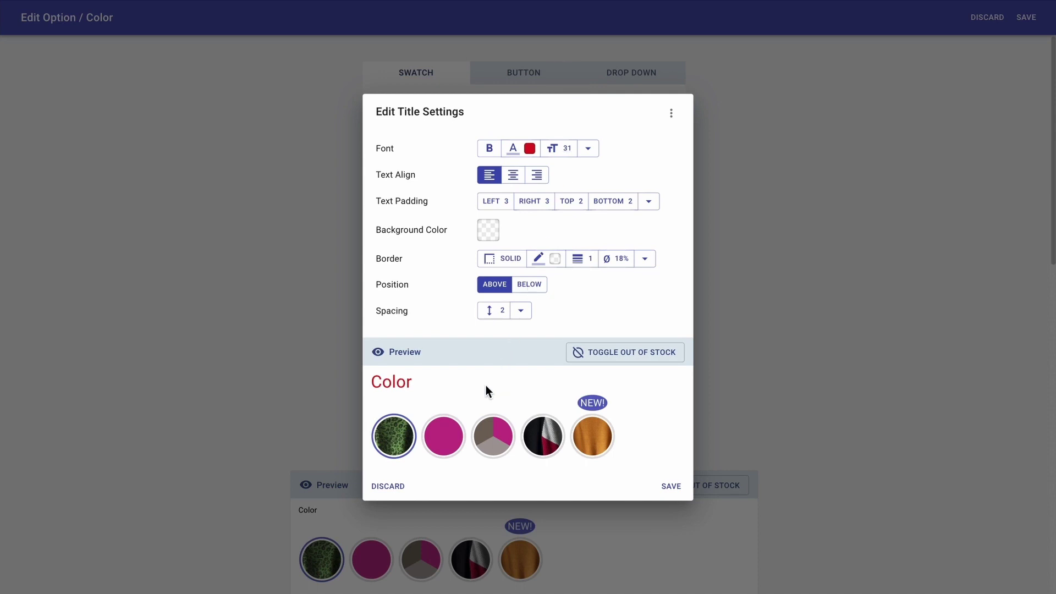
# Step: Discard those title style changes, turn off the Color option's title, and save
pyautogui.click(390, 488)
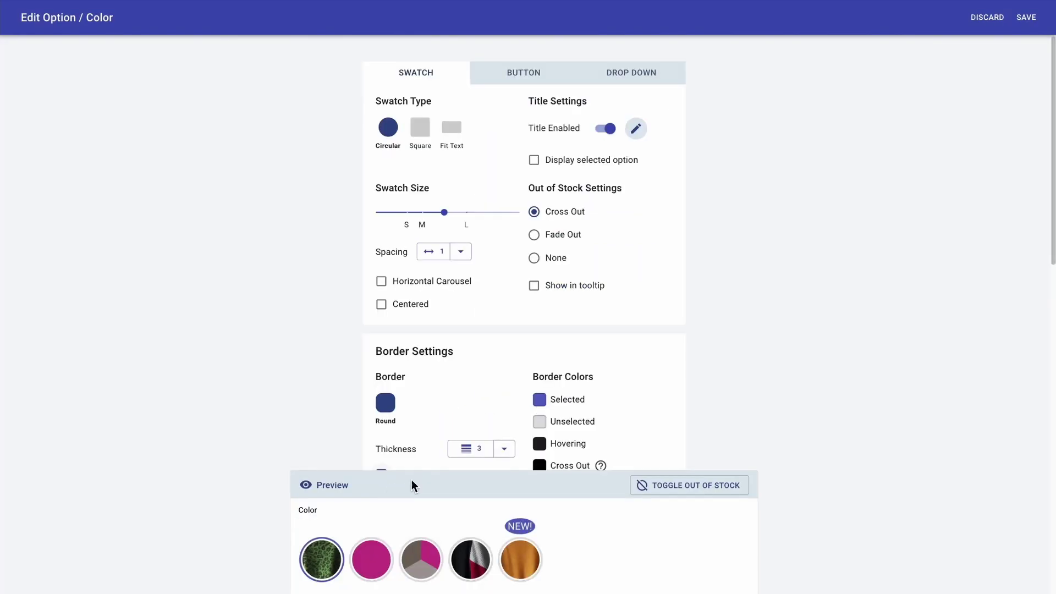
pyautogui.click(605, 128)
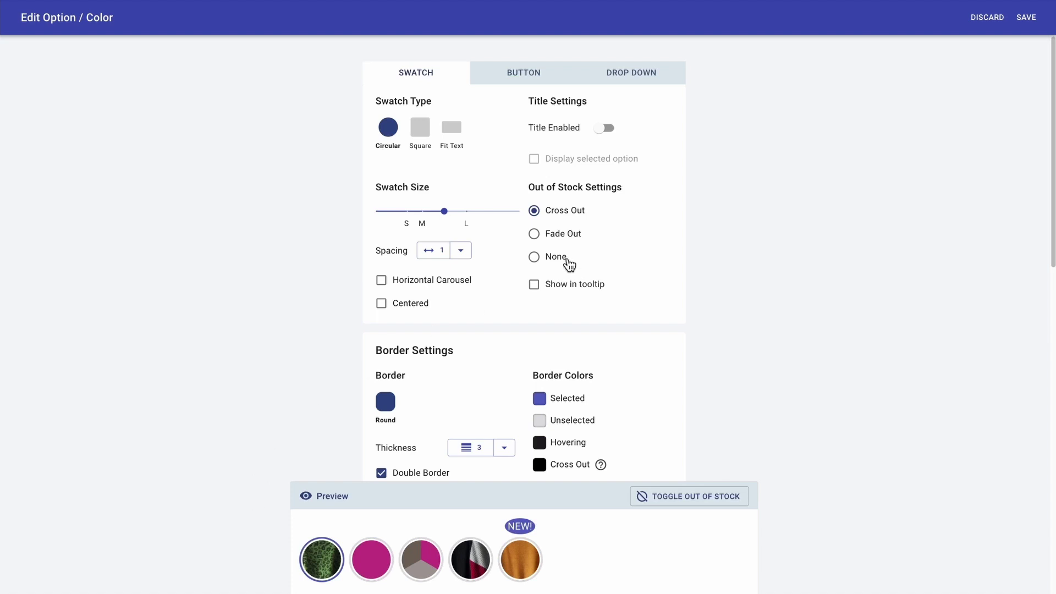
pyautogui.click(1027, 18)
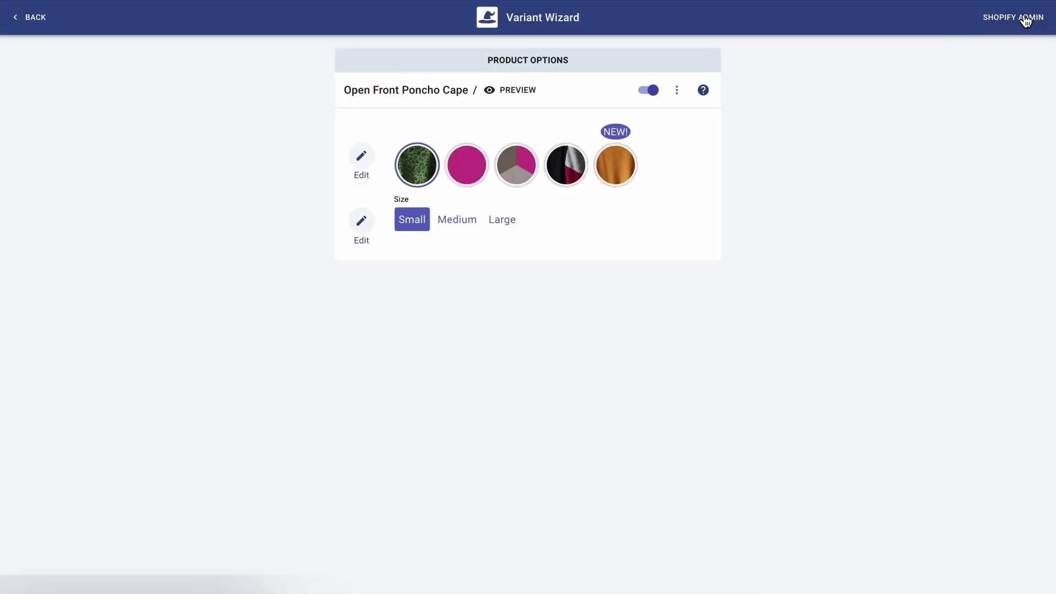
# Step: Turn off the Size option's title and save it
pyautogui.click(363, 223)
pyautogui.click(621, 131)
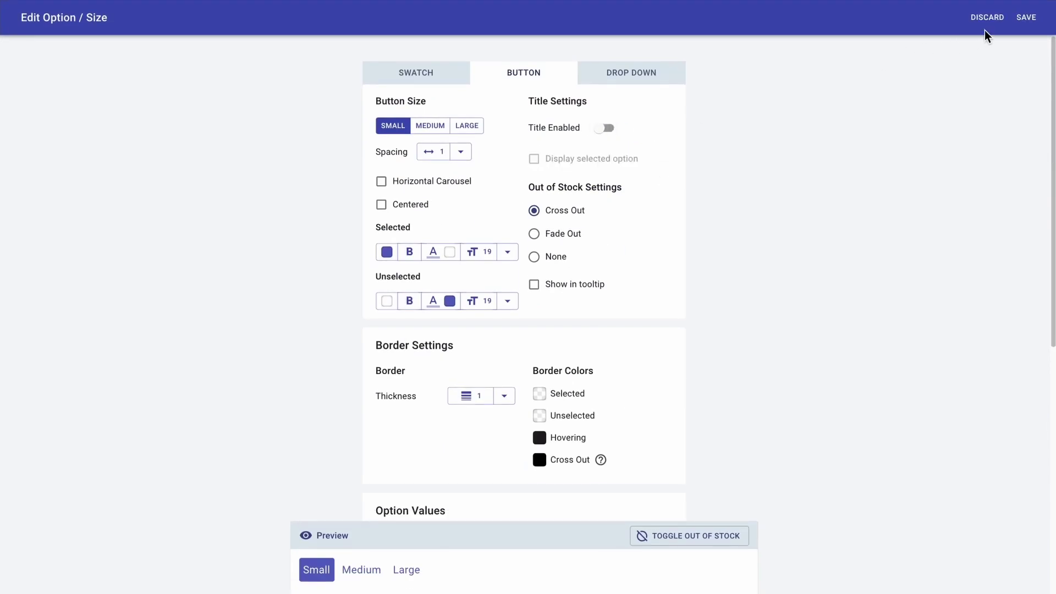
pyautogui.click(1033, 19)
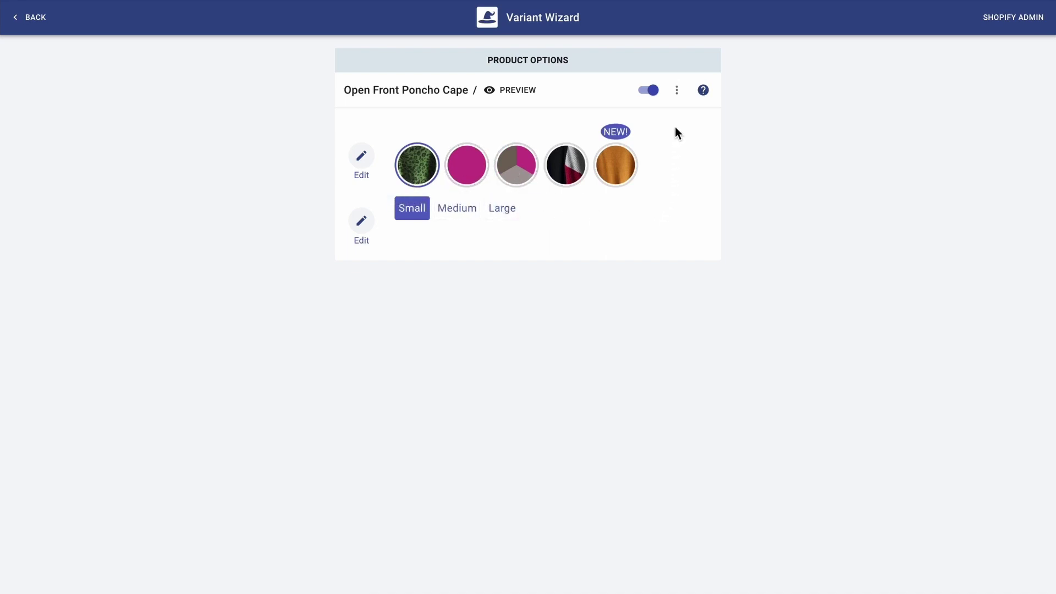
# Step: Increase the spacing between option rows from 1 to 4 and return to the product list
pyautogui.click(677, 90)
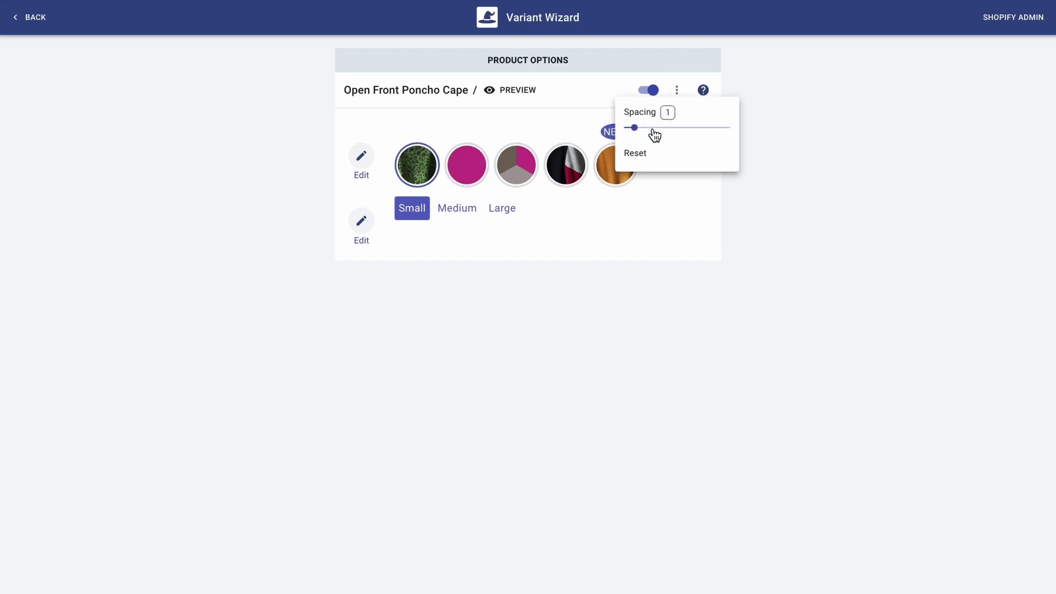
pyautogui.moveTo(654, 130); pyautogui.dragTo(665, 128)
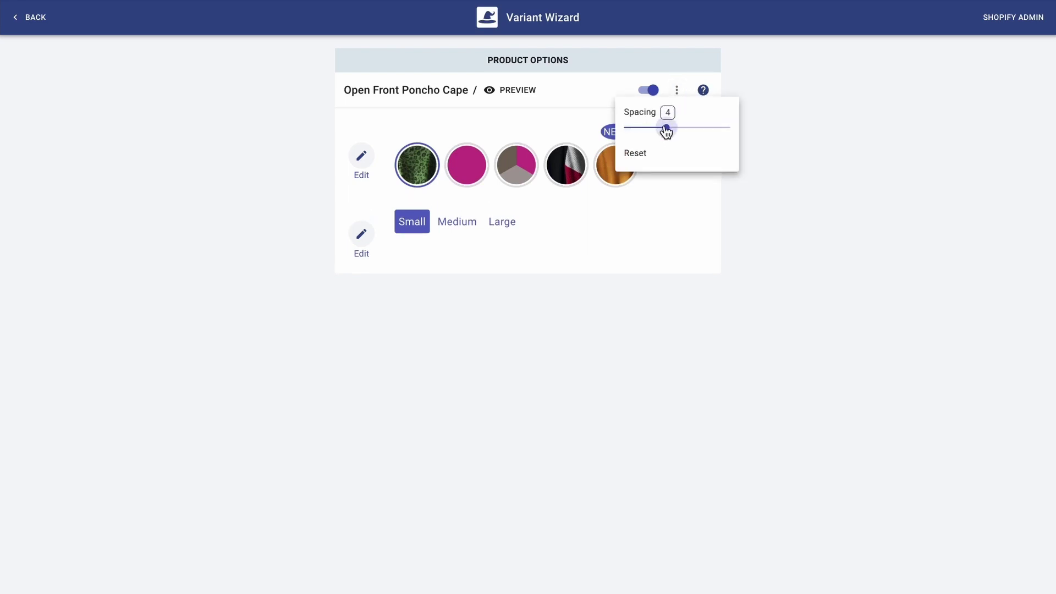
pyautogui.click(652, 223)
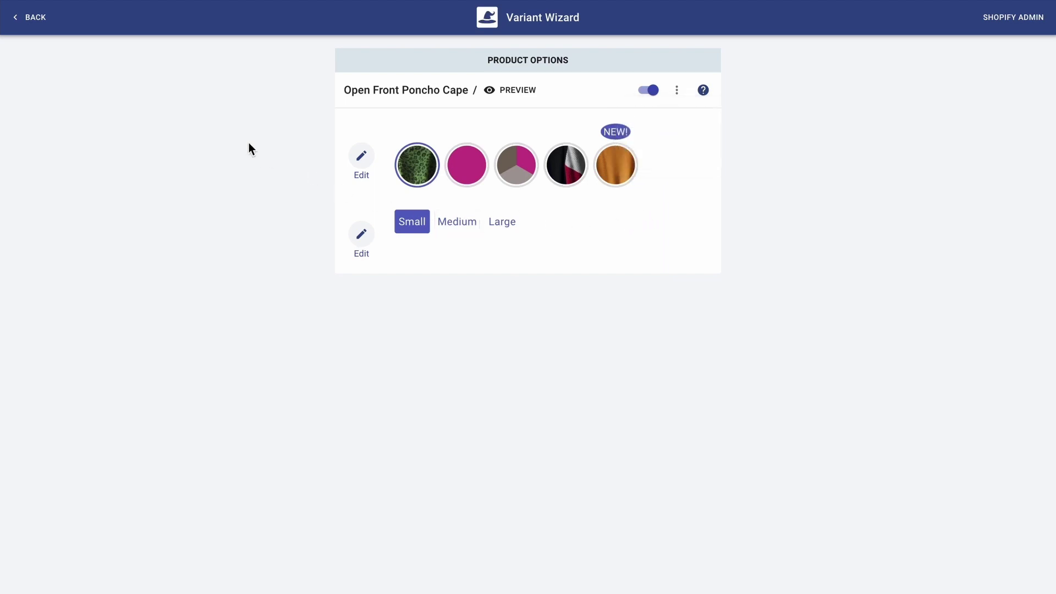
pyautogui.click(25, 16)
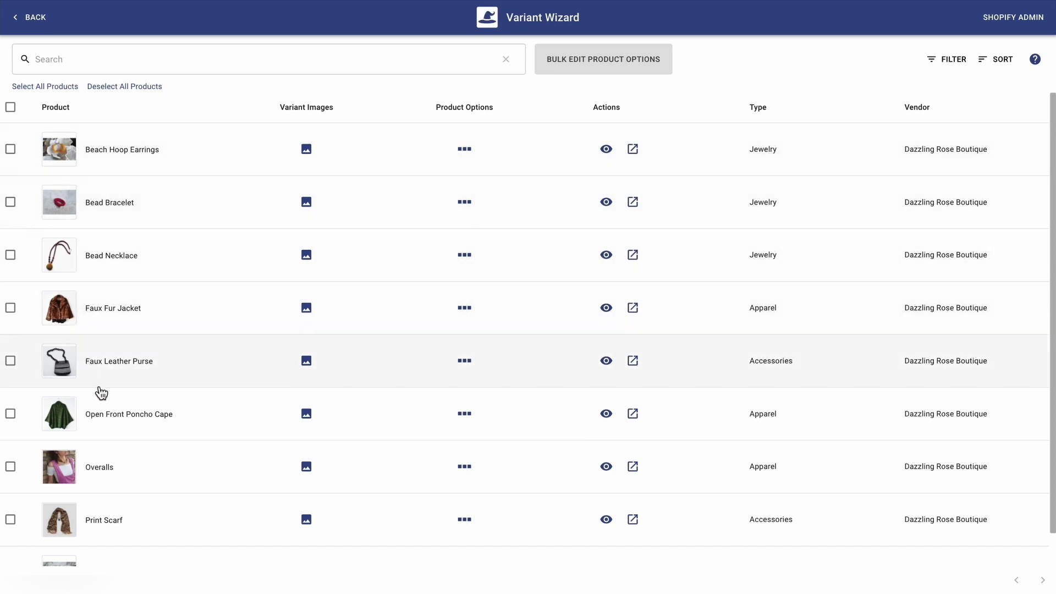
# Step: Import the Open Front Poncho Cape's 15 existing variant images and collapse all variant rows
pyautogui.click(305, 414)
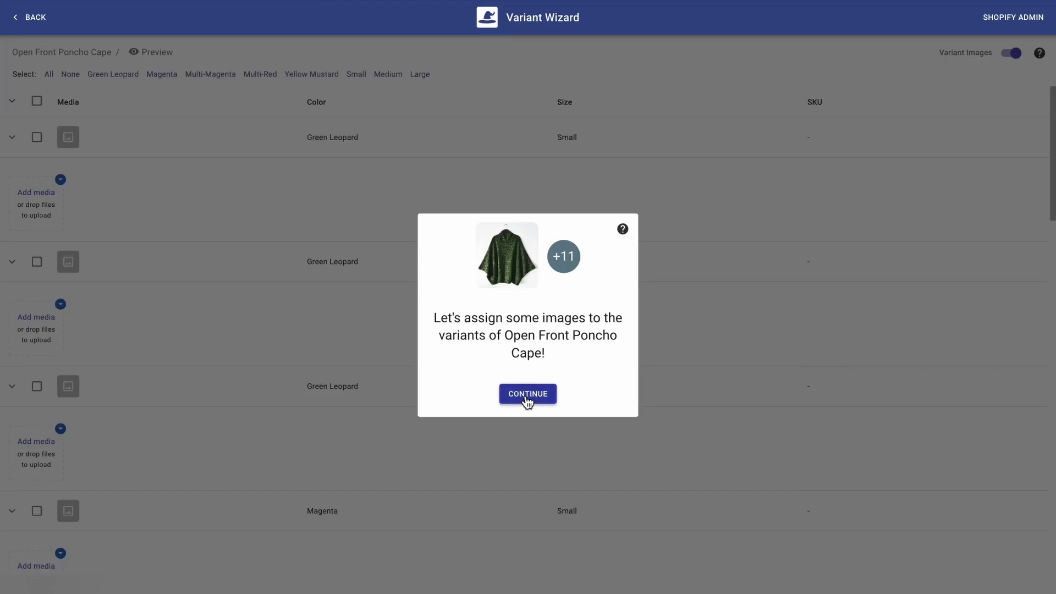
pyautogui.click(525, 397)
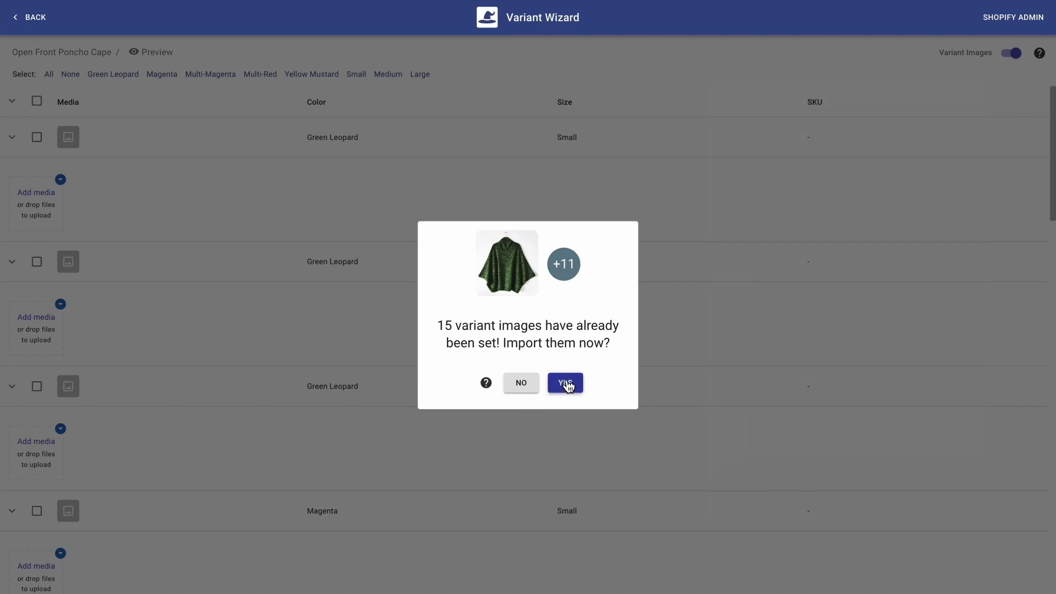
pyautogui.click(567, 384)
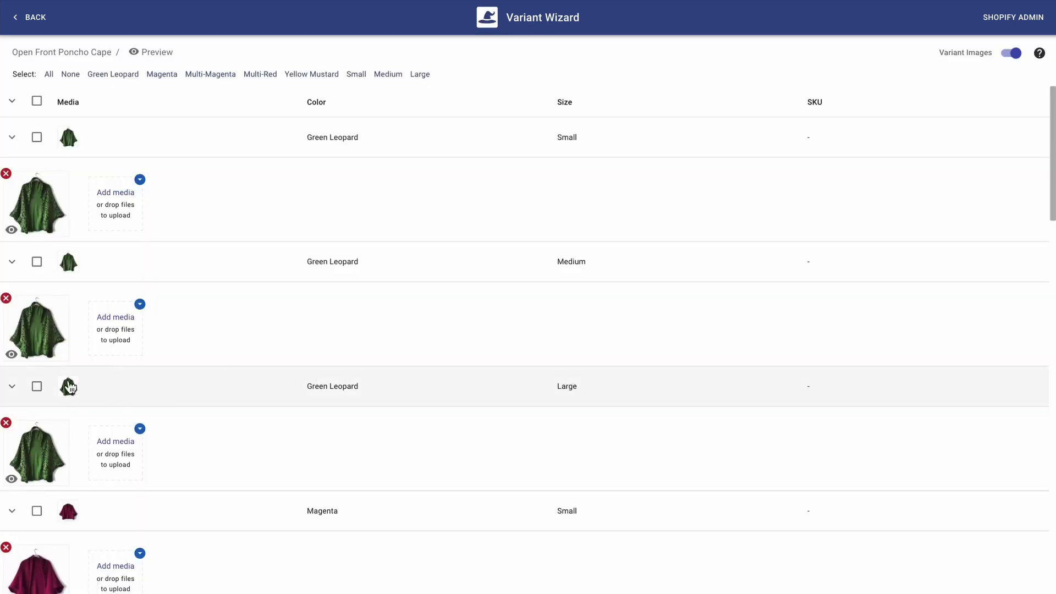
pyautogui.click(12, 102)
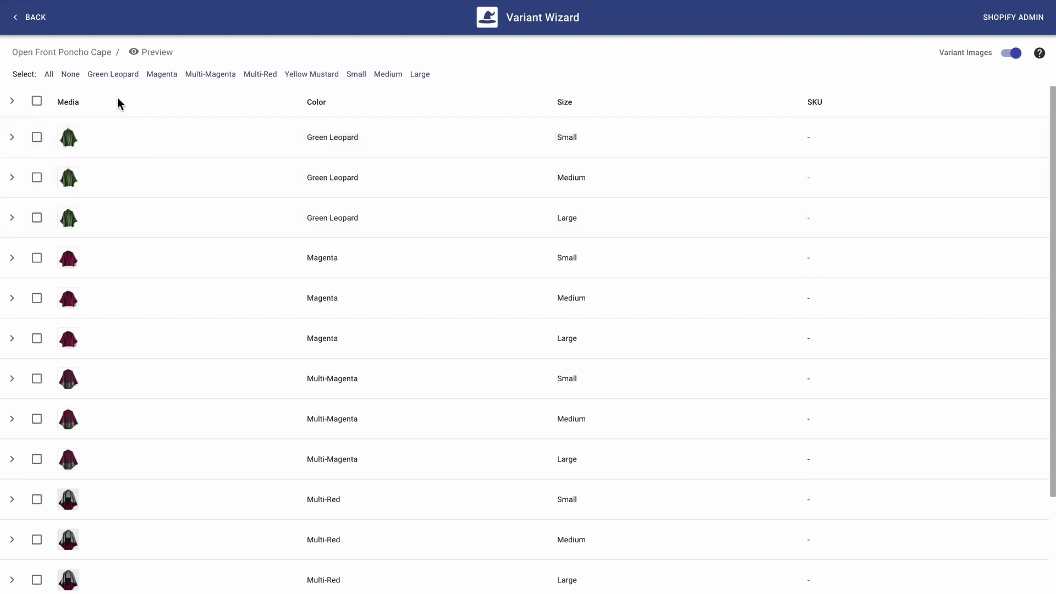
# Step: Select the three Green Leopard variants and choose two green poncho images for their media
pyautogui.click(103, 77)
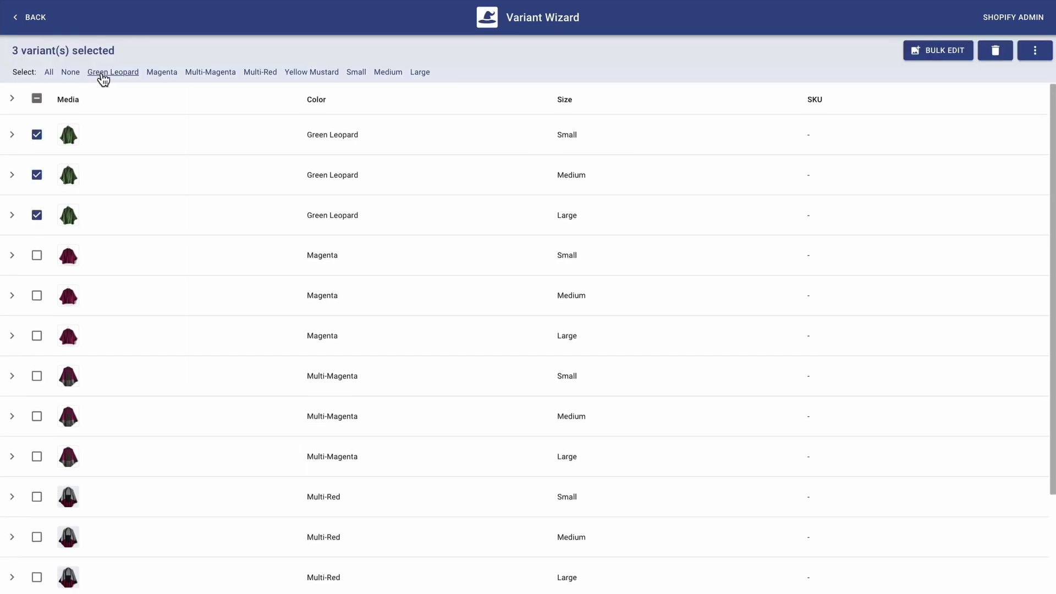
pyautogui.click(937, 52)
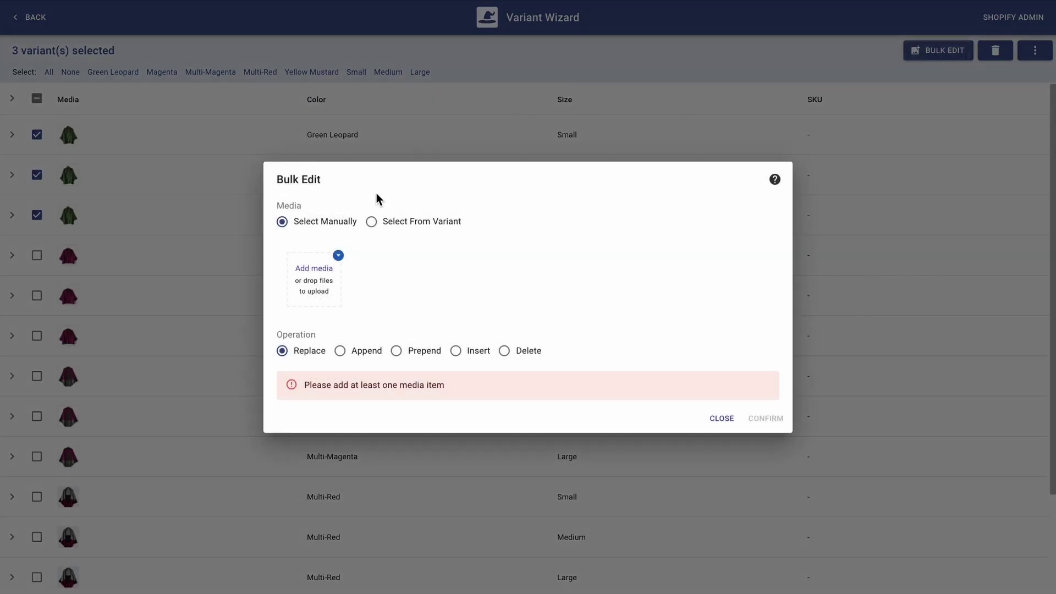
pyautogui.click(314, 270)
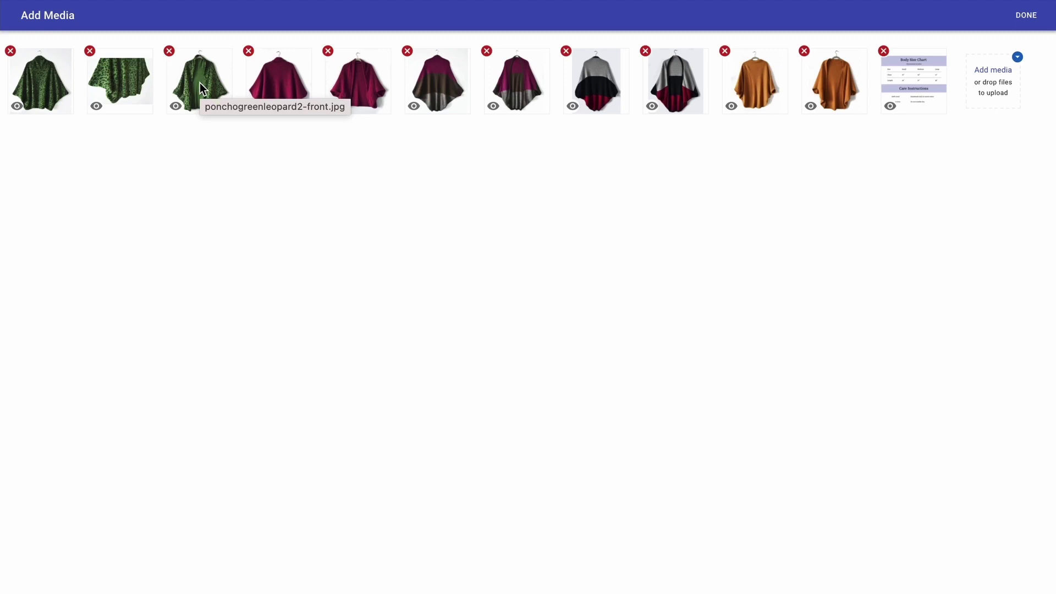
pyautogui.click(121, 88)
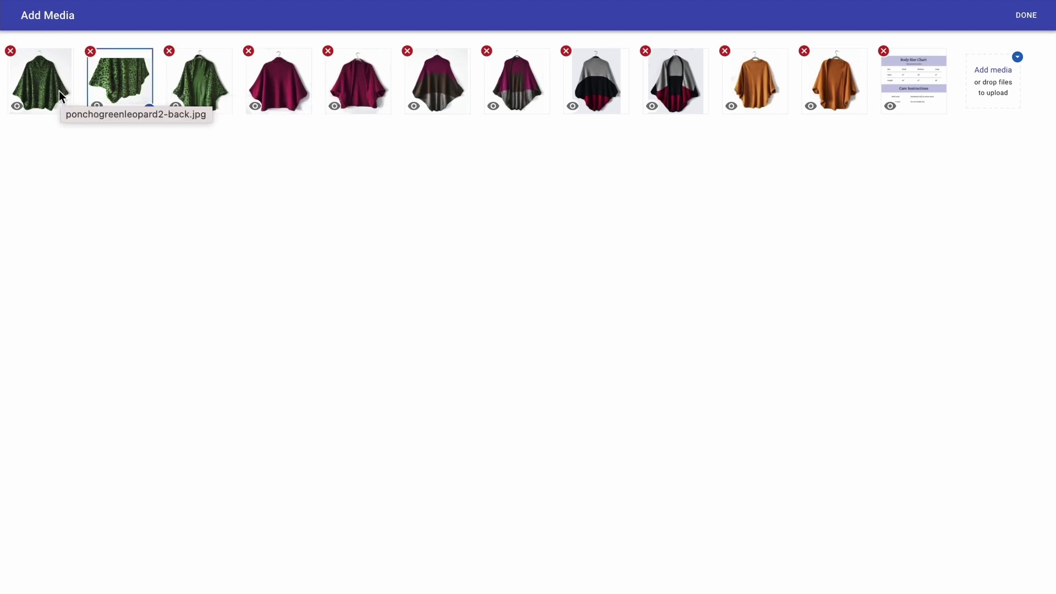
pyautogui.click(59, 90)
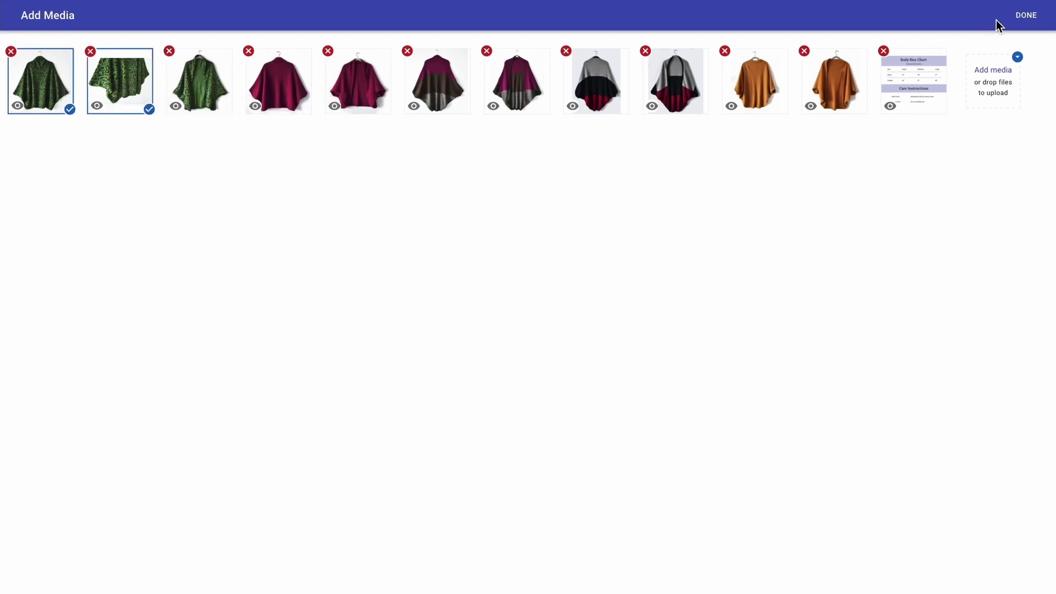
pyautogui.click(1024, 18)
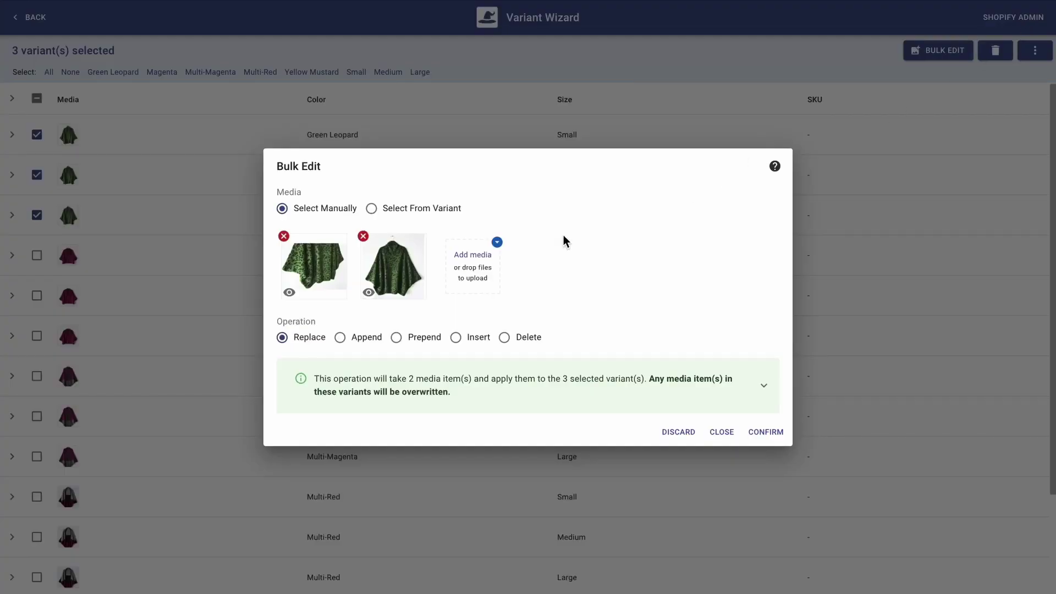
# Step: Put the front-view image first and append both images after the existing media
pyautogui.moveTo(427, 270); pyautogui.dragTo(330, 265)
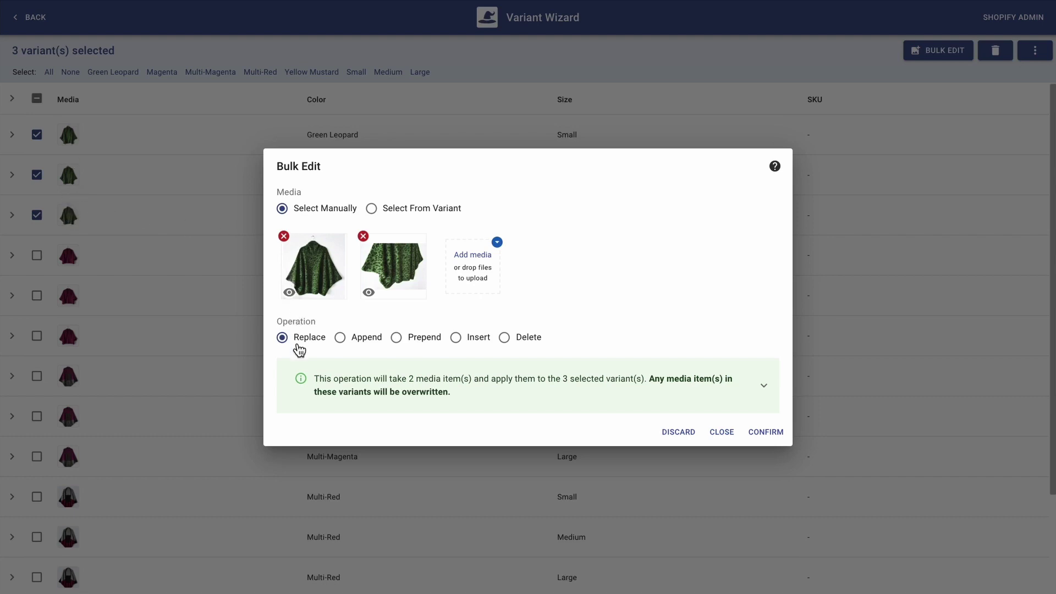
pyautogui.click(338, 338)
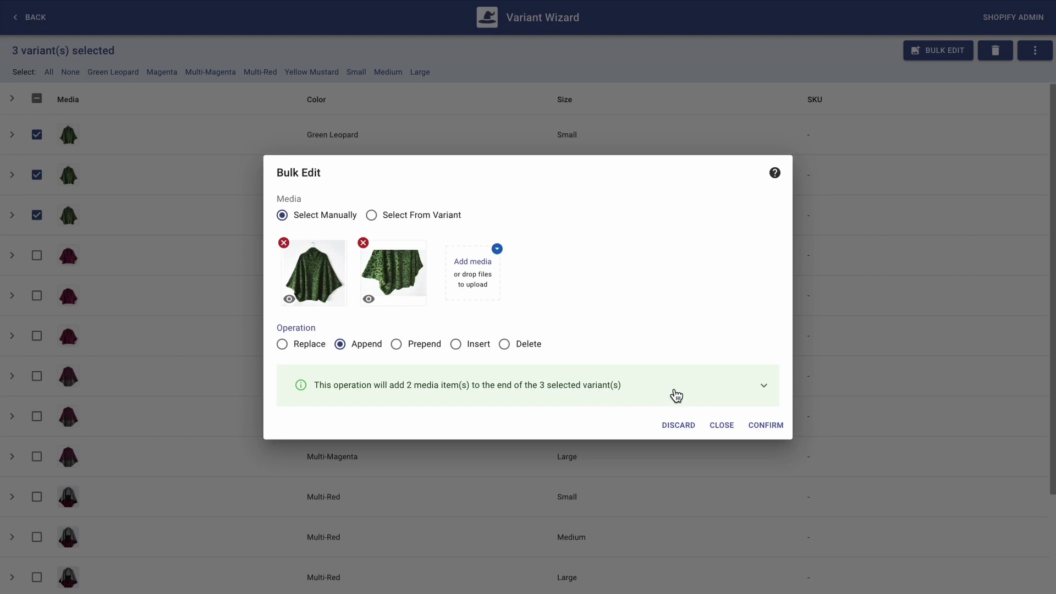
pyautogui.click(766, 426)
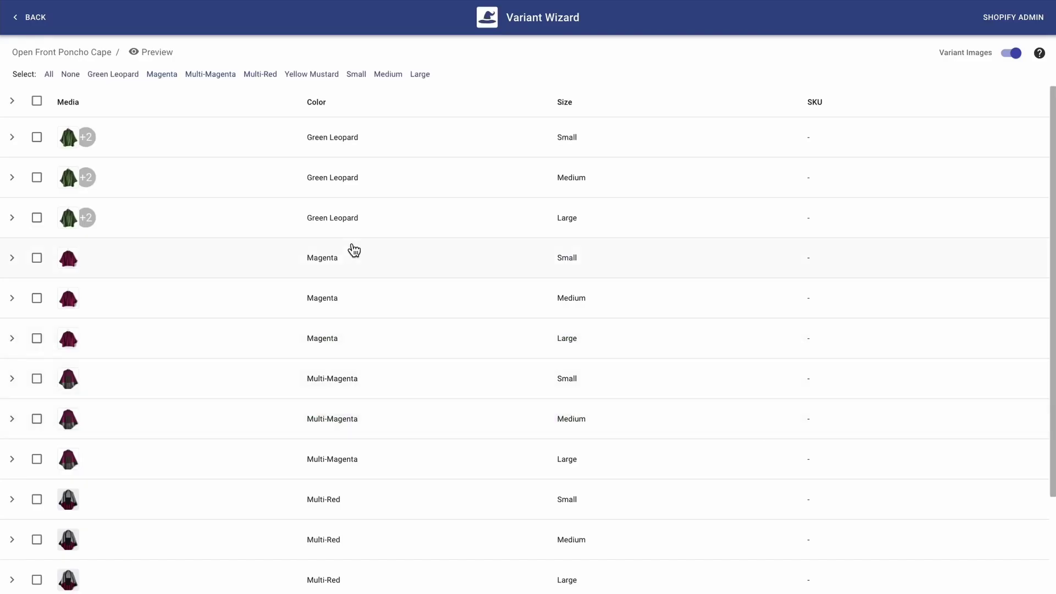
pyautogui.click(126, 138)
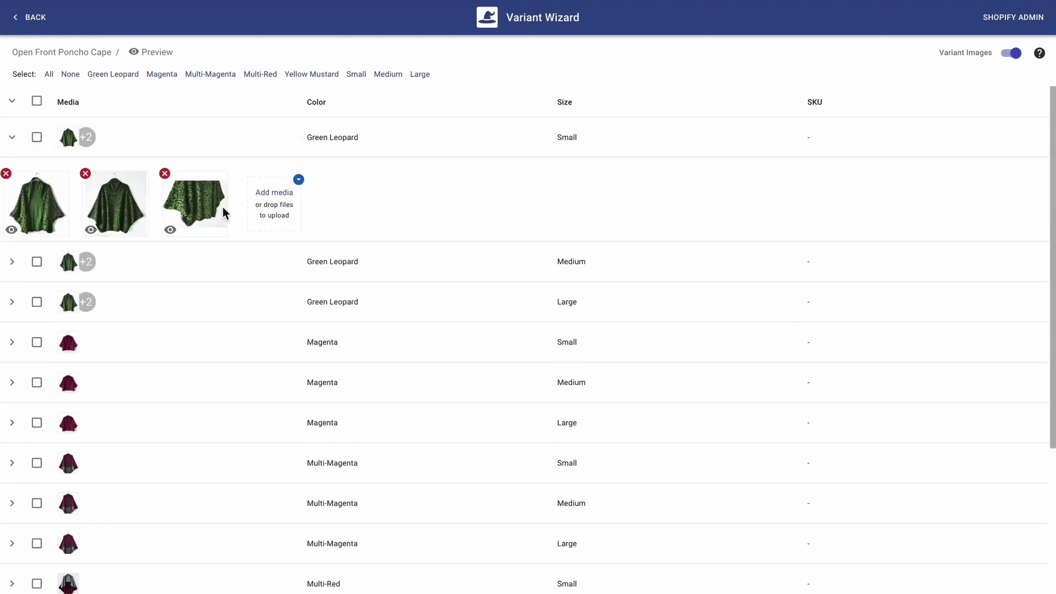
pyautogui.click(125, 139)
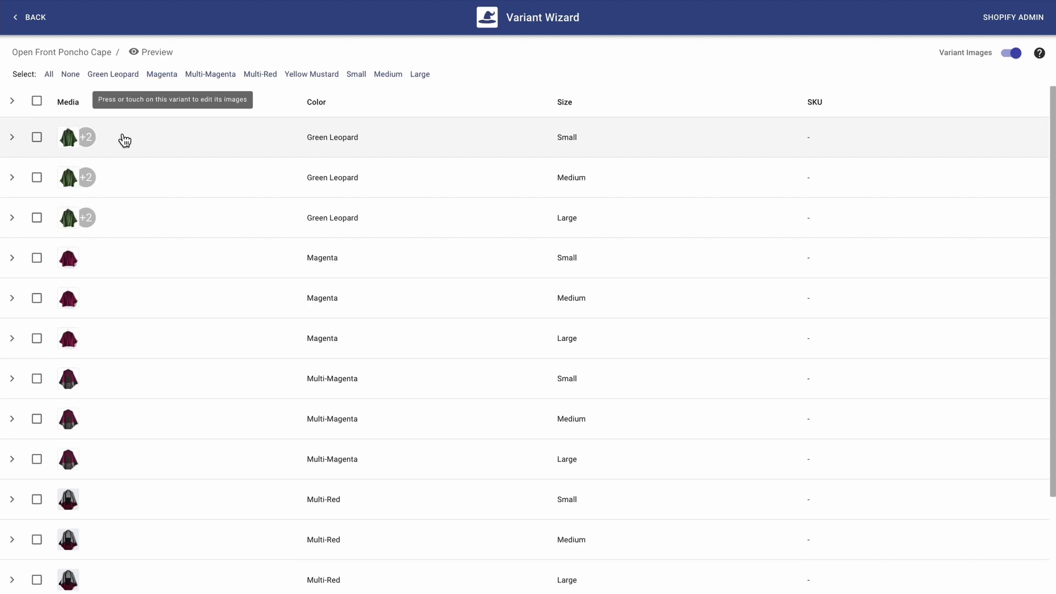
pyautogui.scroll(-3, 66, 127)
pyautogui.click(12, 101)
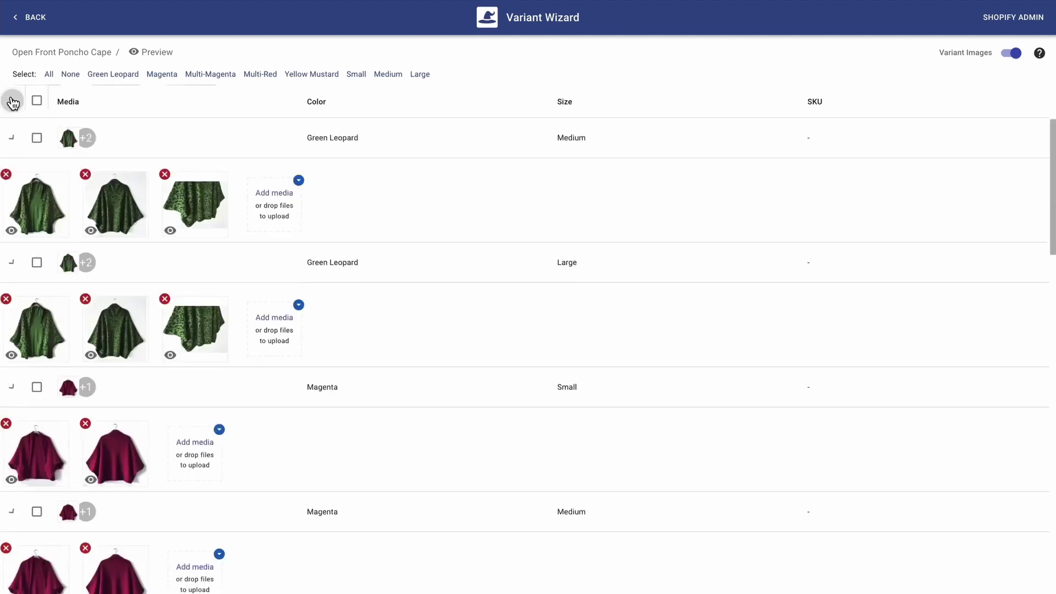
pyautogui.scroll(-15, 78, 281)
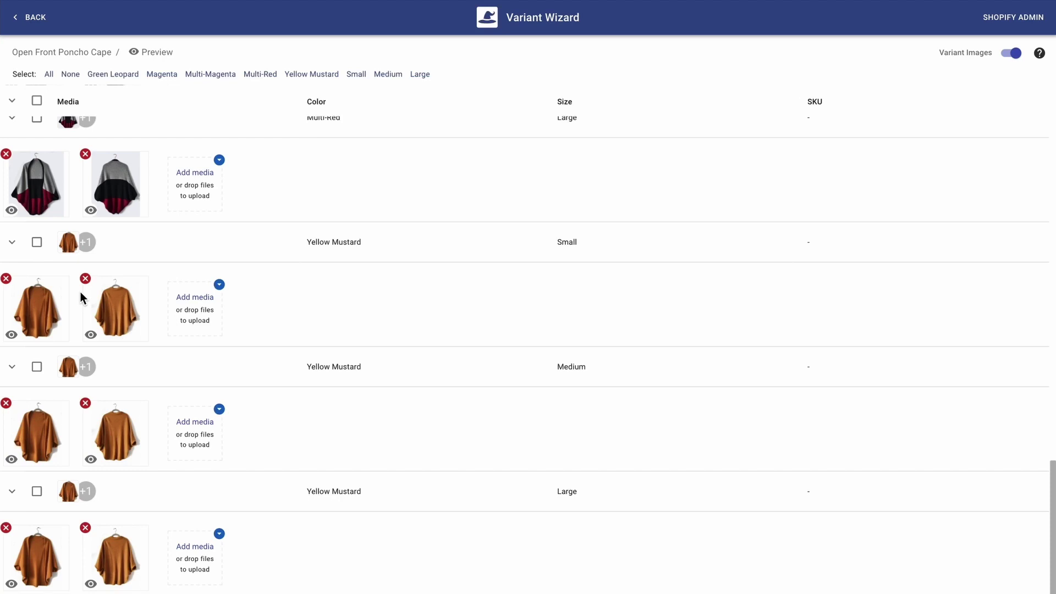
pyautogui.click(13, 103)
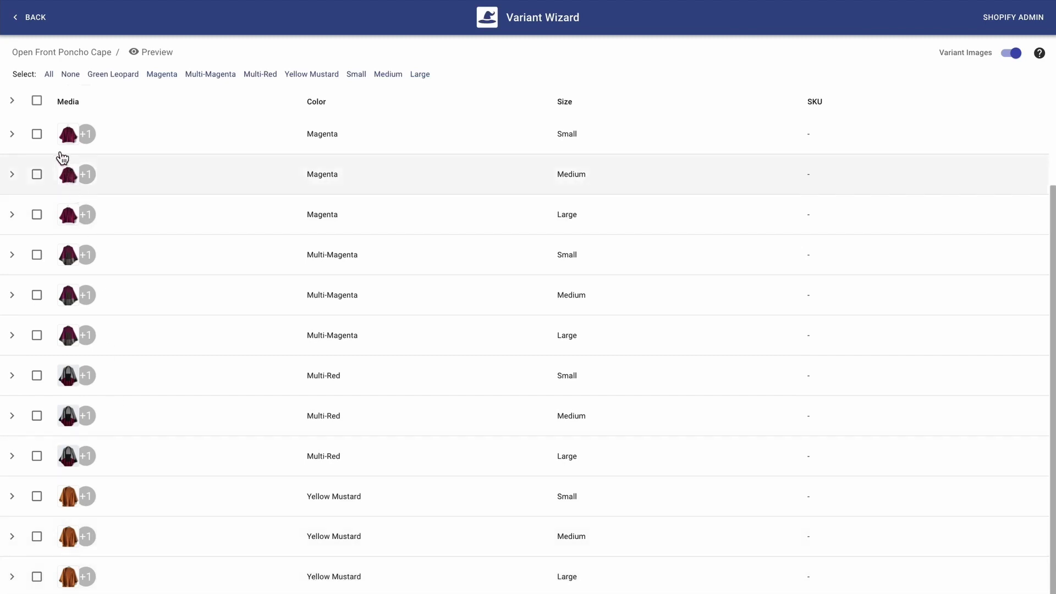
# Step: Bulk-append the size chart image to all 15 selected poncho cape variants
pyautogui.click(48, 77)
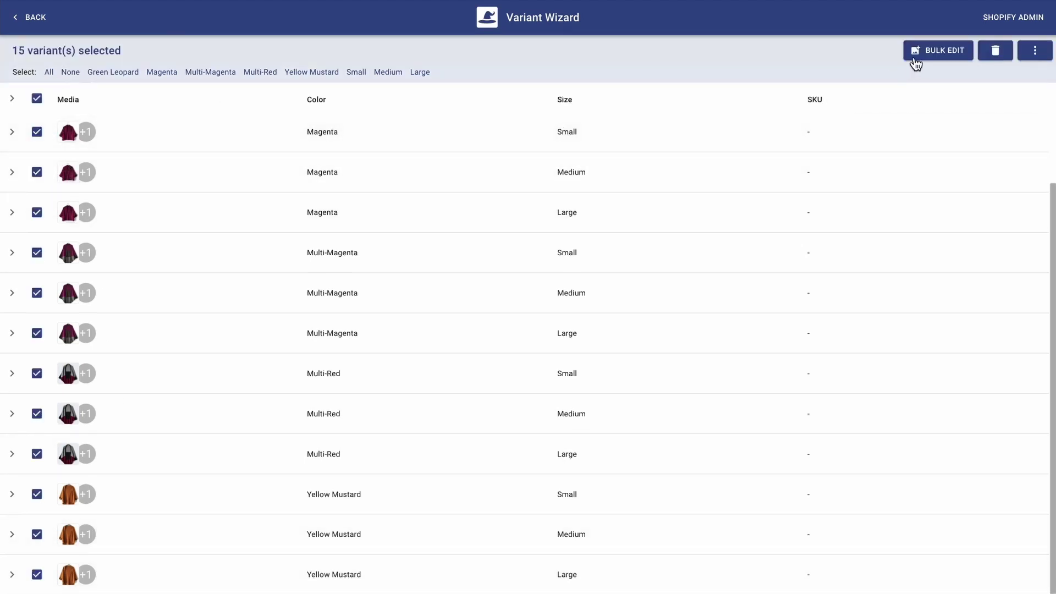
pyautogui.click(935, 50)
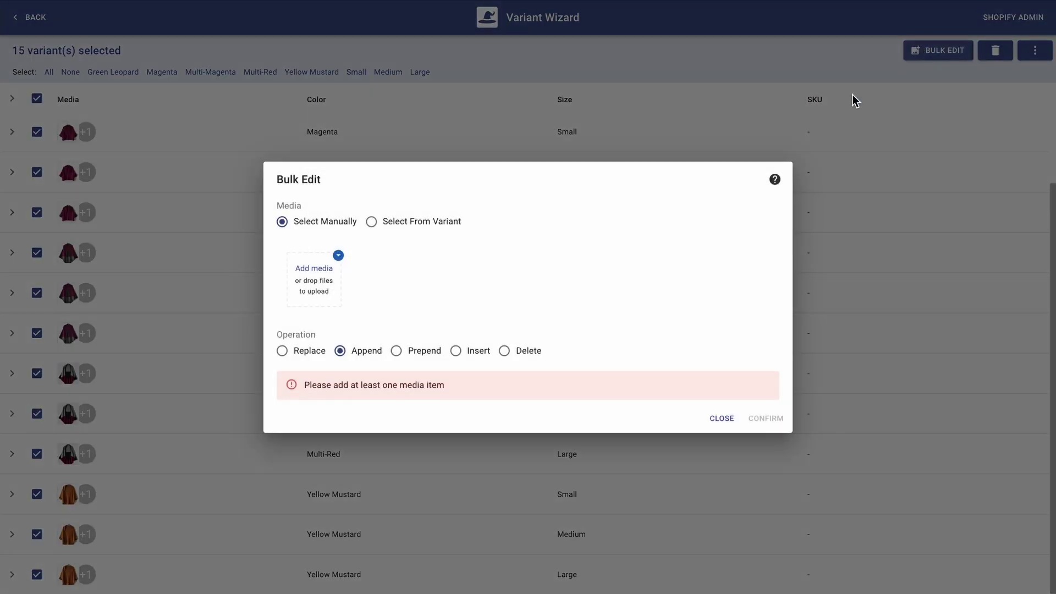
pyautogui.click(317, 275)
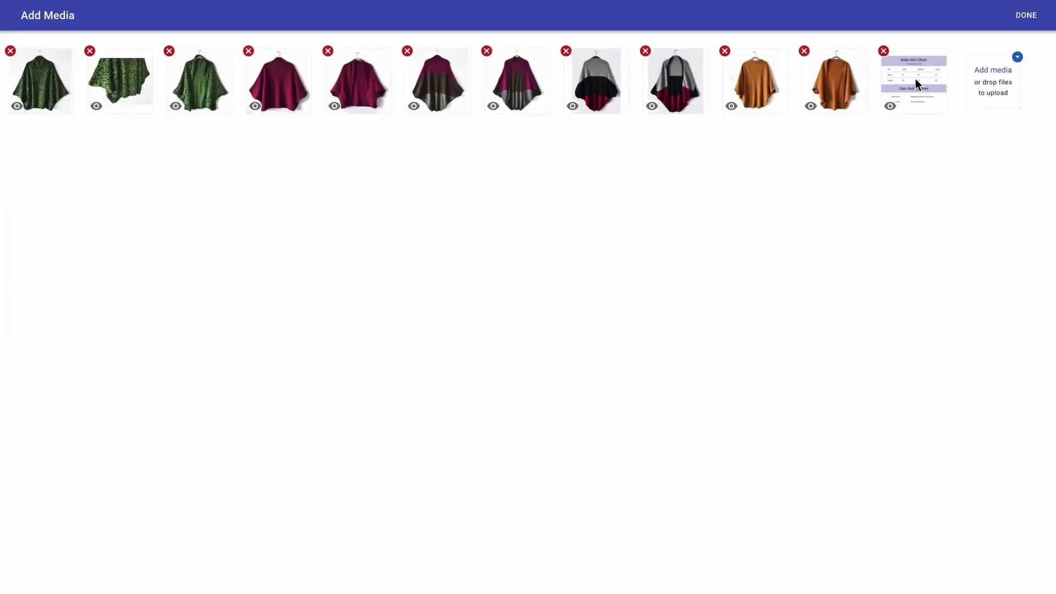
pyautogui.click(917, 83)
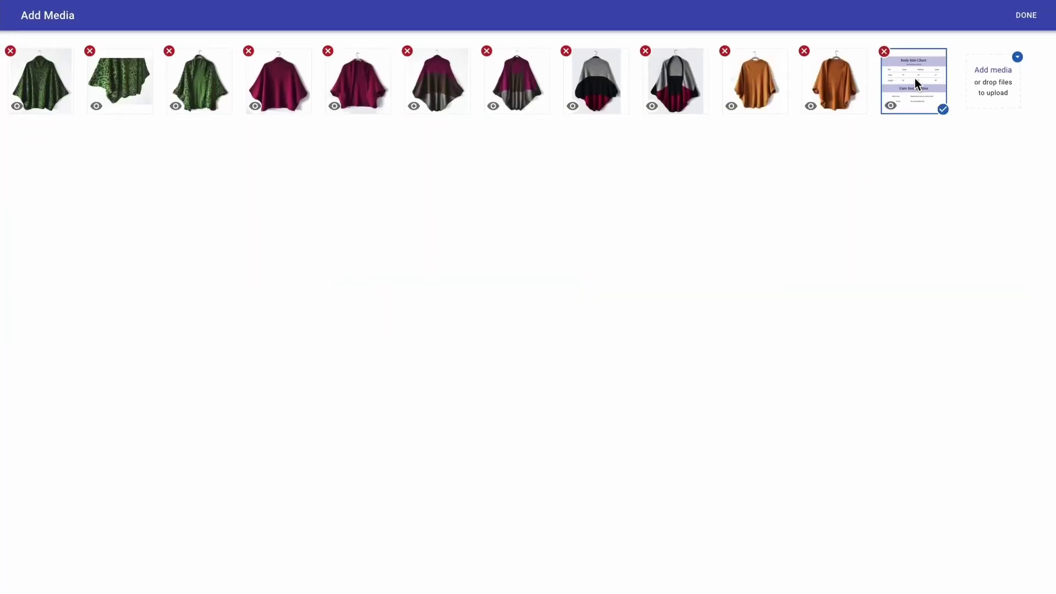
pyautogui.click(1026, 17)
pyautogui.click(765, 426)
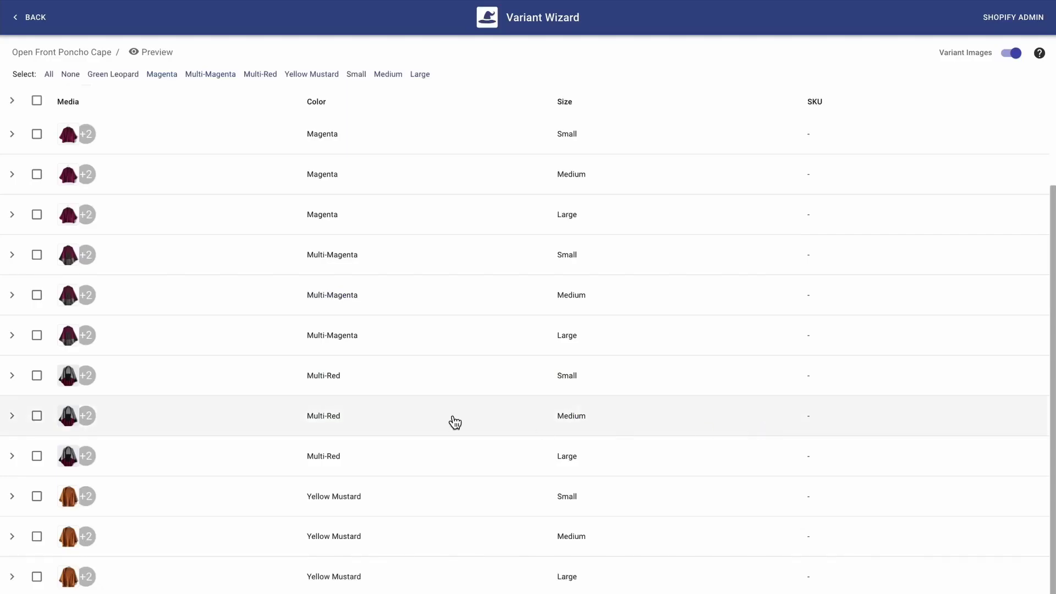
# Step: Expand the variant rows to verify the added images, collapse them, and go back to the product list
pyautogui.click(11, 100)
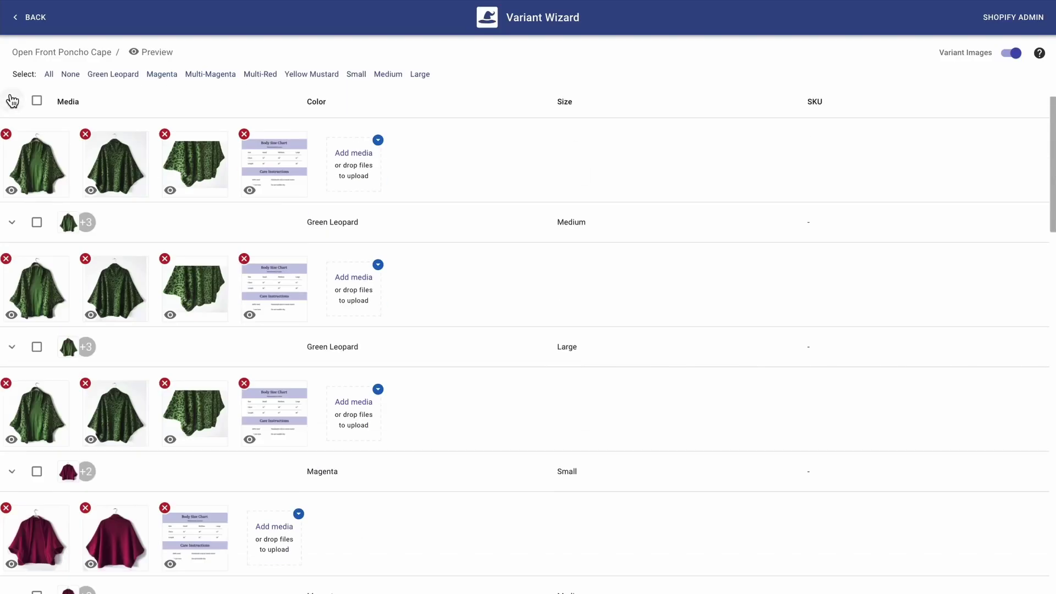
pyautogui.scroll(-15, 208, 531)
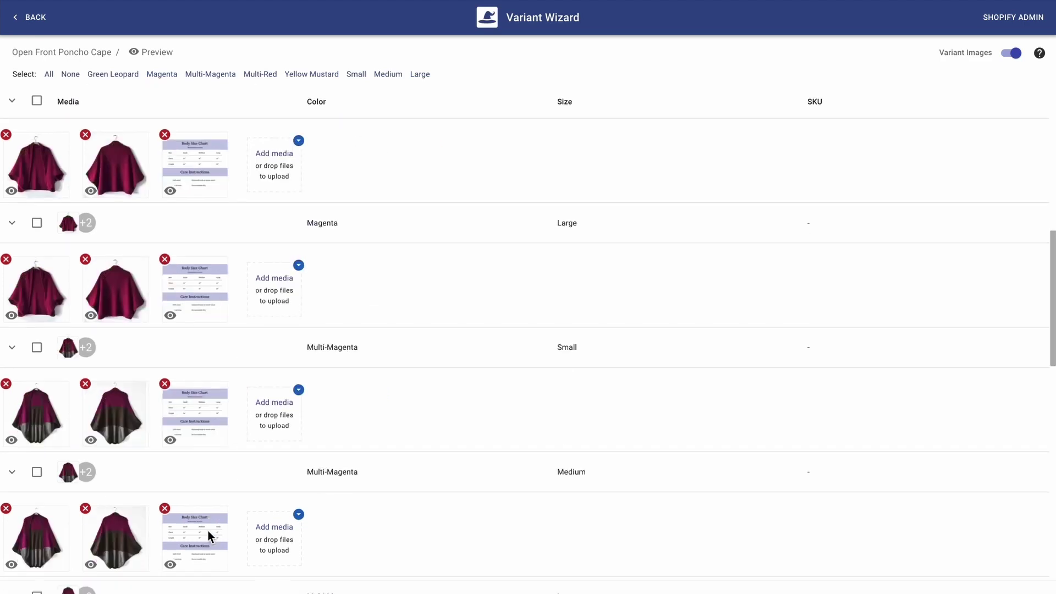
pyautogui.scroll(-3, 208, 529)
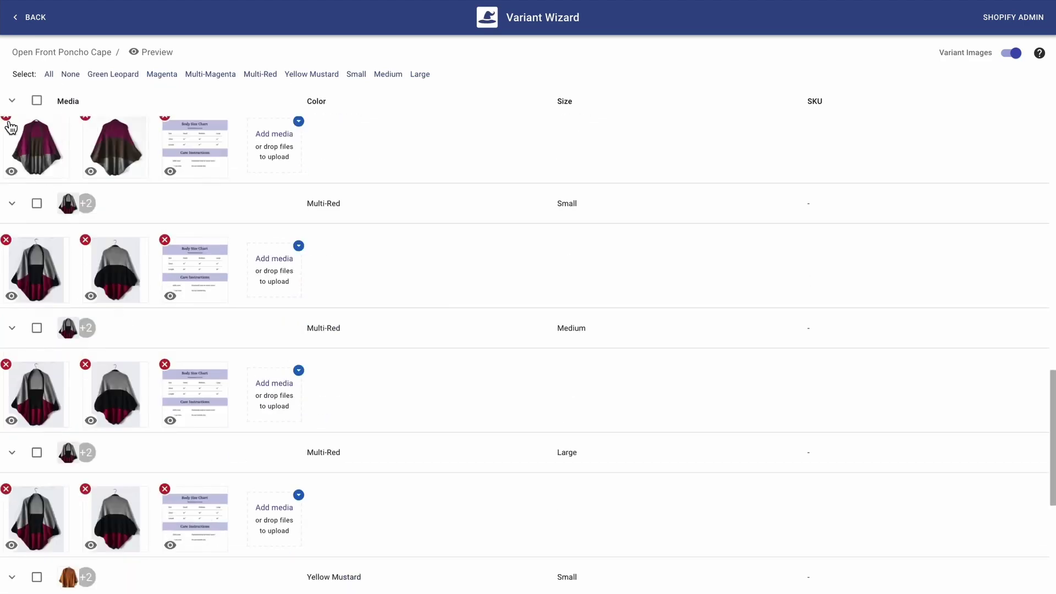
pyautogui.click(10, 101)
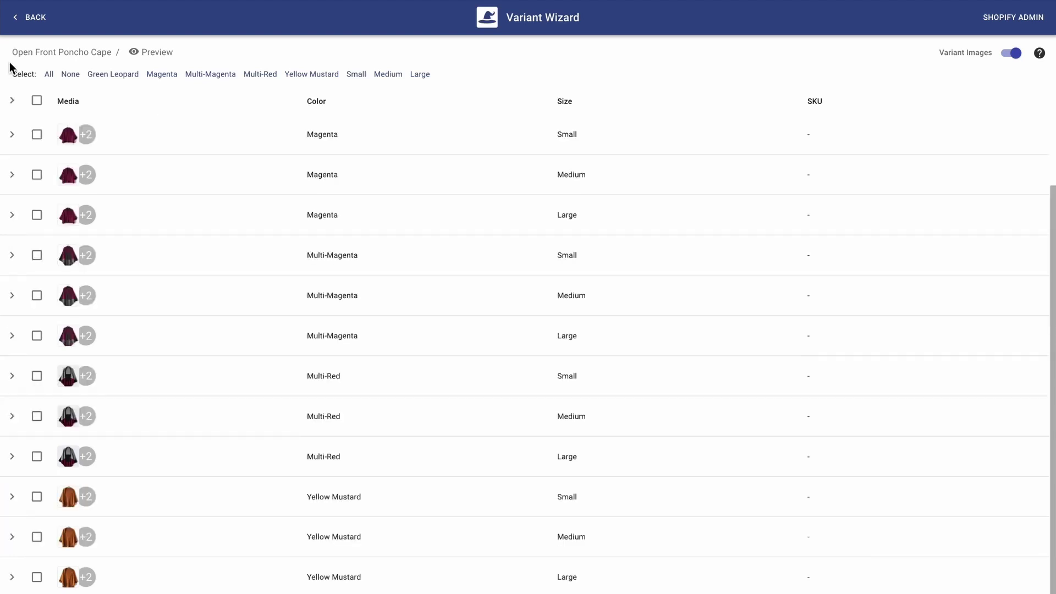
pyautogui.click(24, 15)
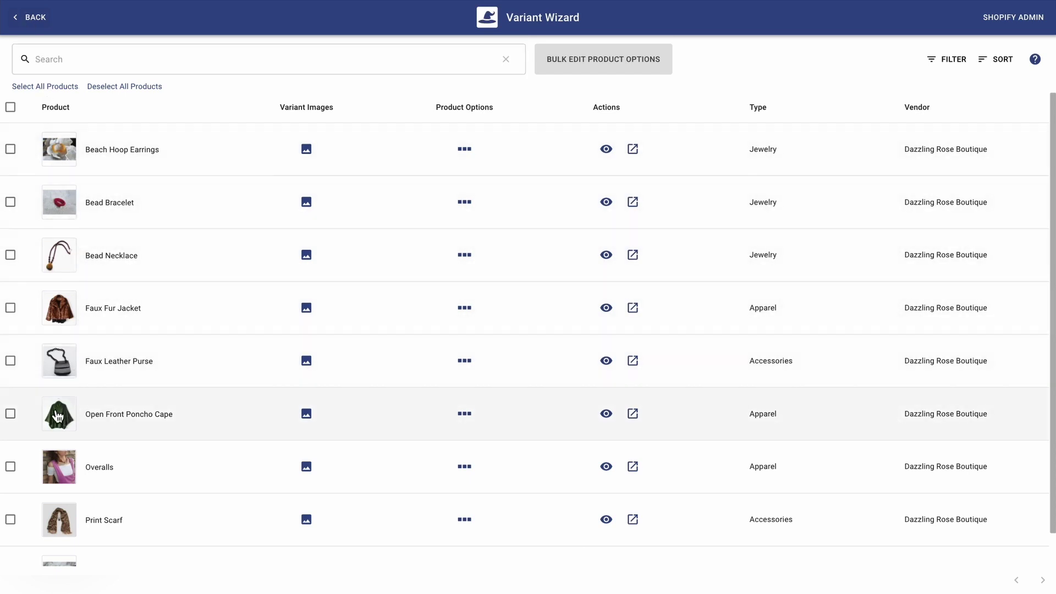
# Step: Open the Open Front Poncho Cape and preview the Multi-Red and Yellow Mustard variant images
pyautogui.click(57, 416)
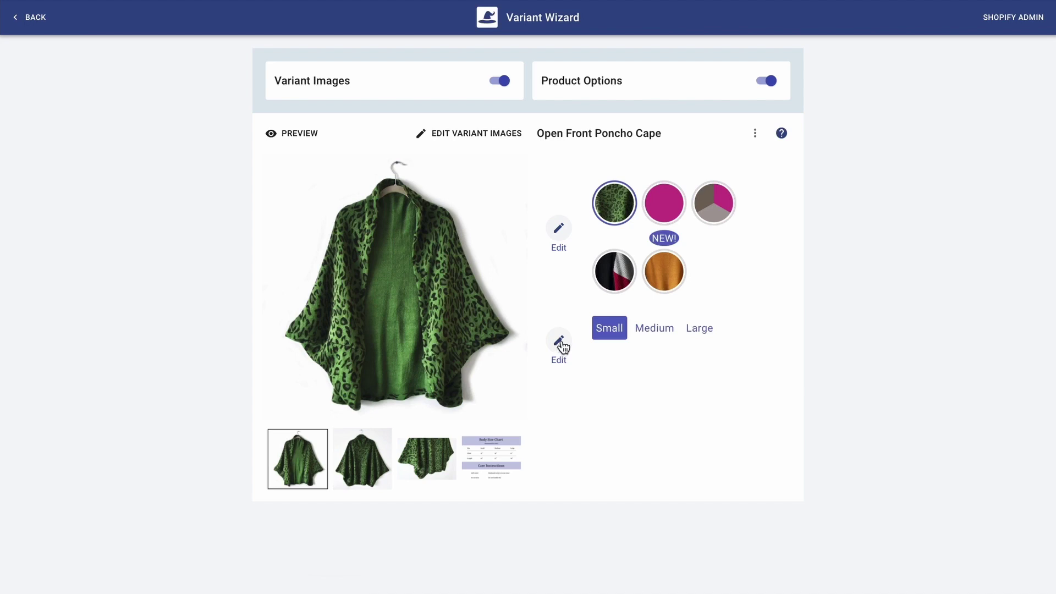
pyautogui.click(613, 276)
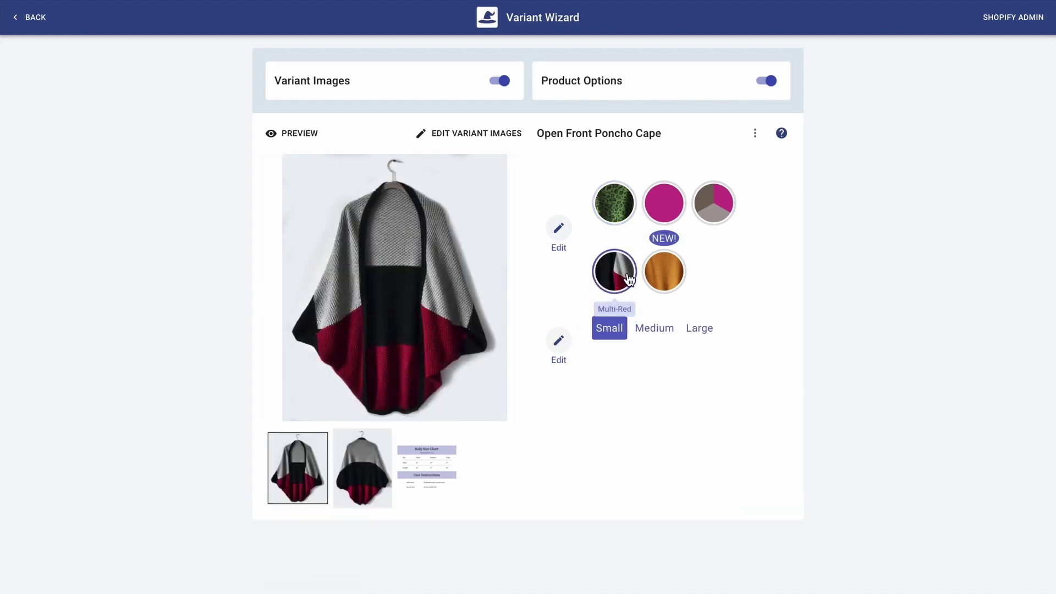
pyautogui.click(663, 271)
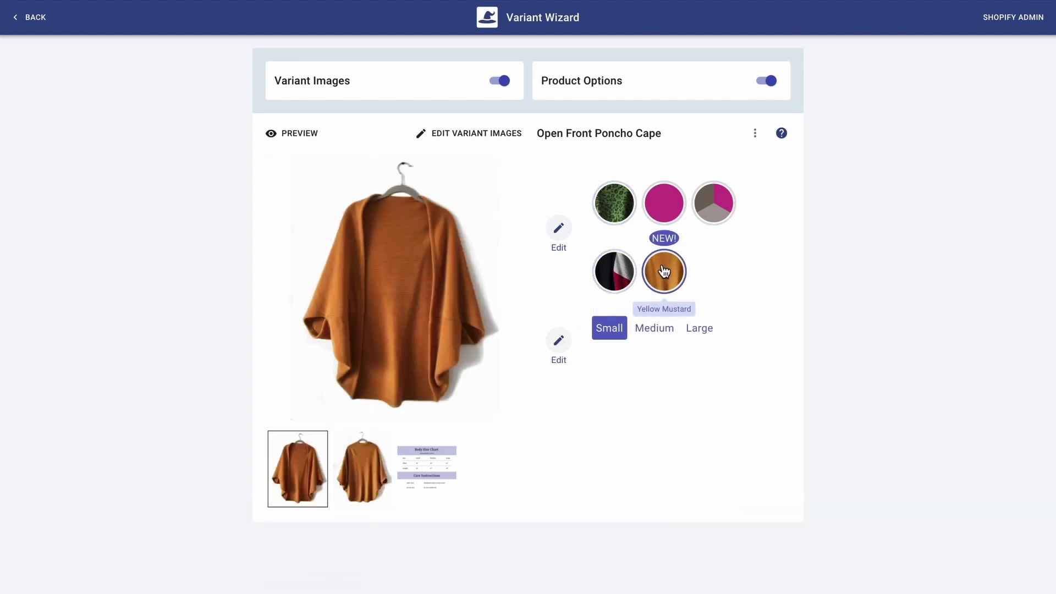
pyautogui.click(295, 135)
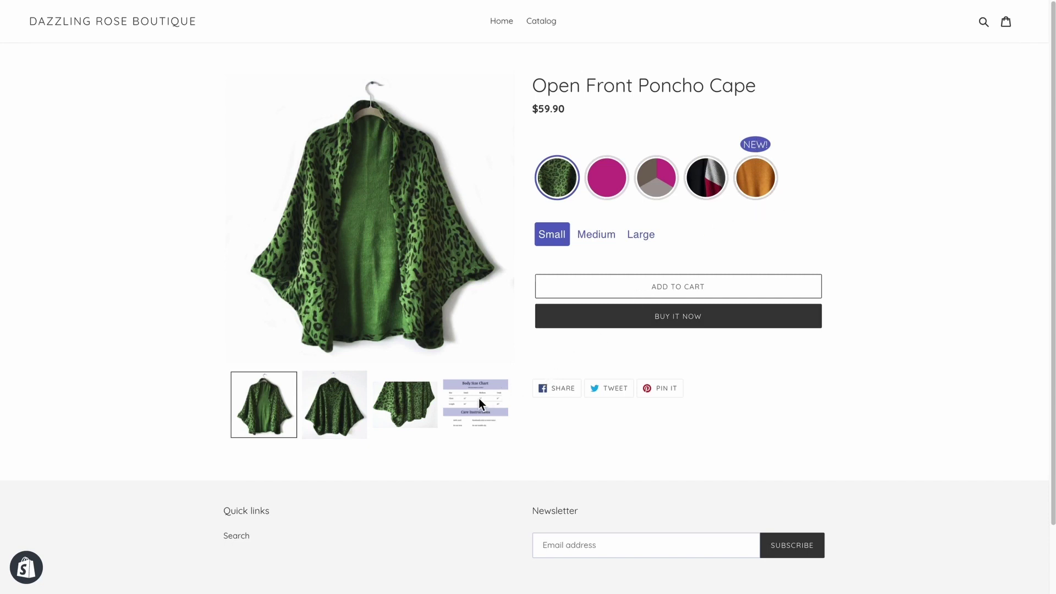
pyautogui.click(366, 217)
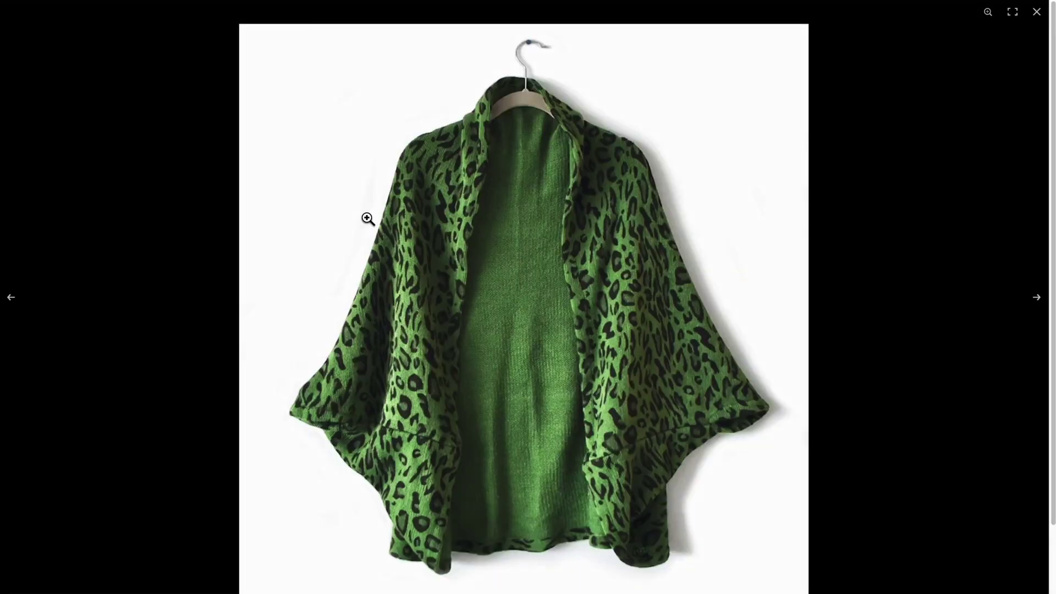
pyautogui.click(1037, 13)
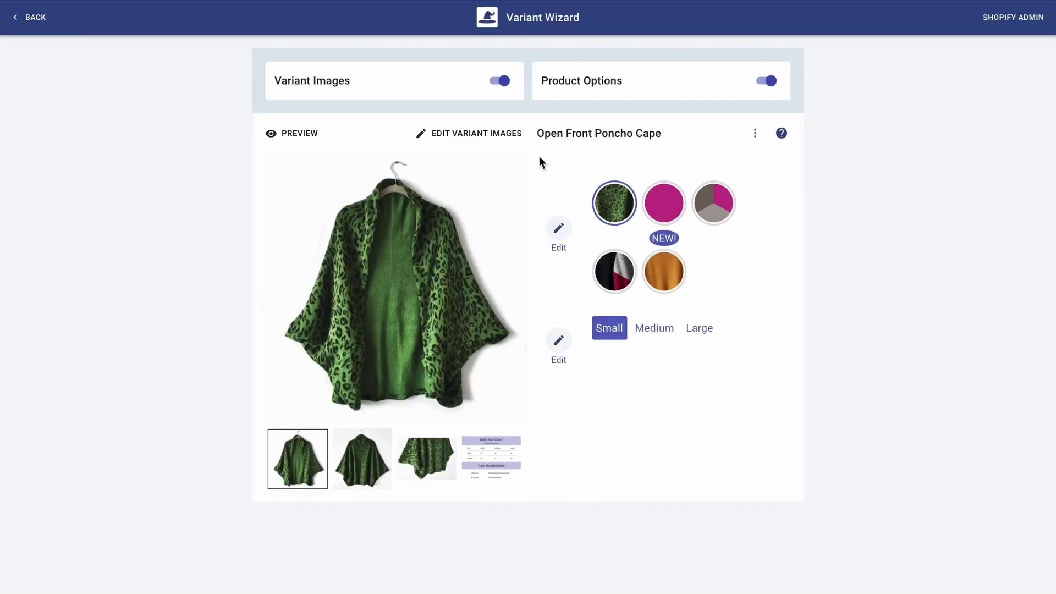
# Step: From the app home, open Preferences > App Settings and select the Debut theme
pyautogui.click(529, 21)
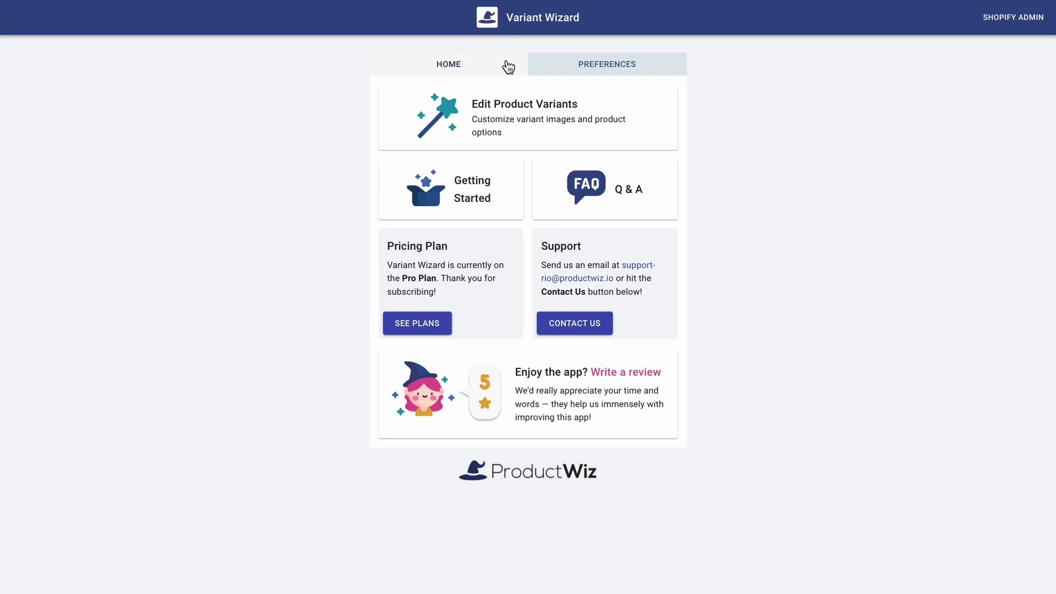
pyautogui.click(620, 65)
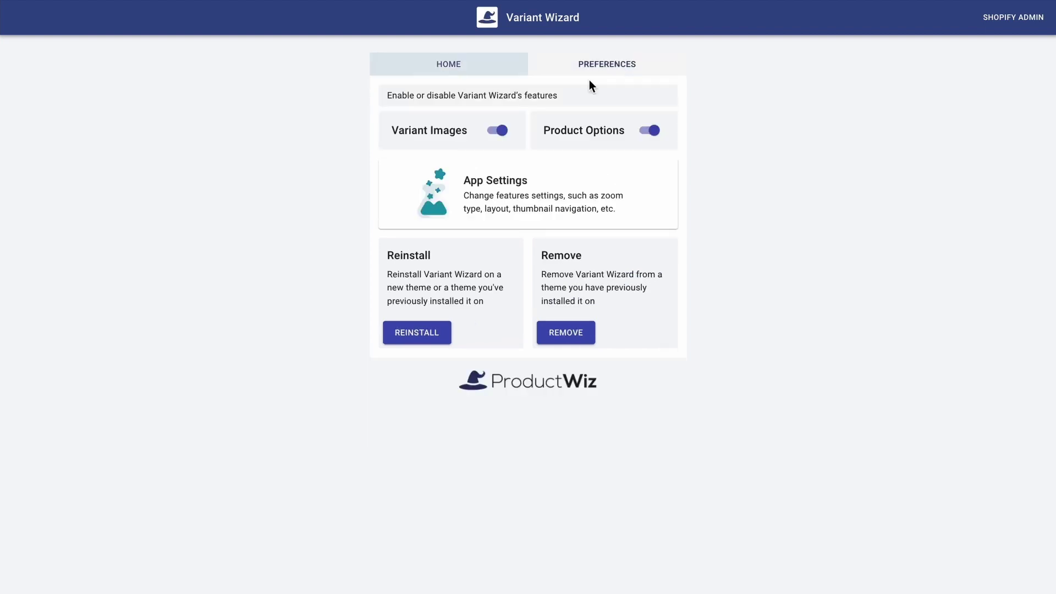
pyautogui.click(482, 187)
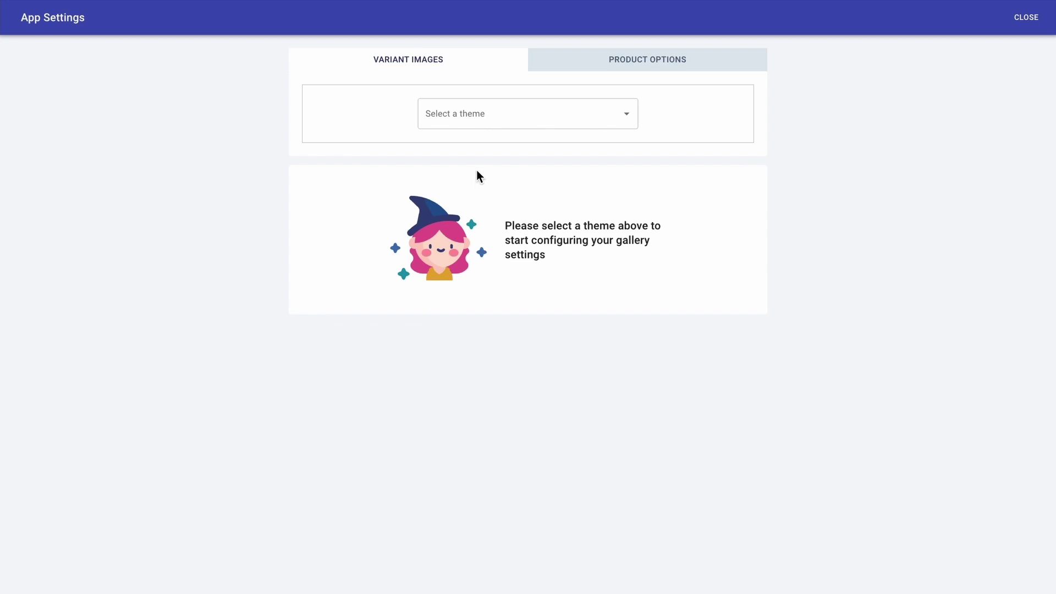
pyautogui.click(474, 116)
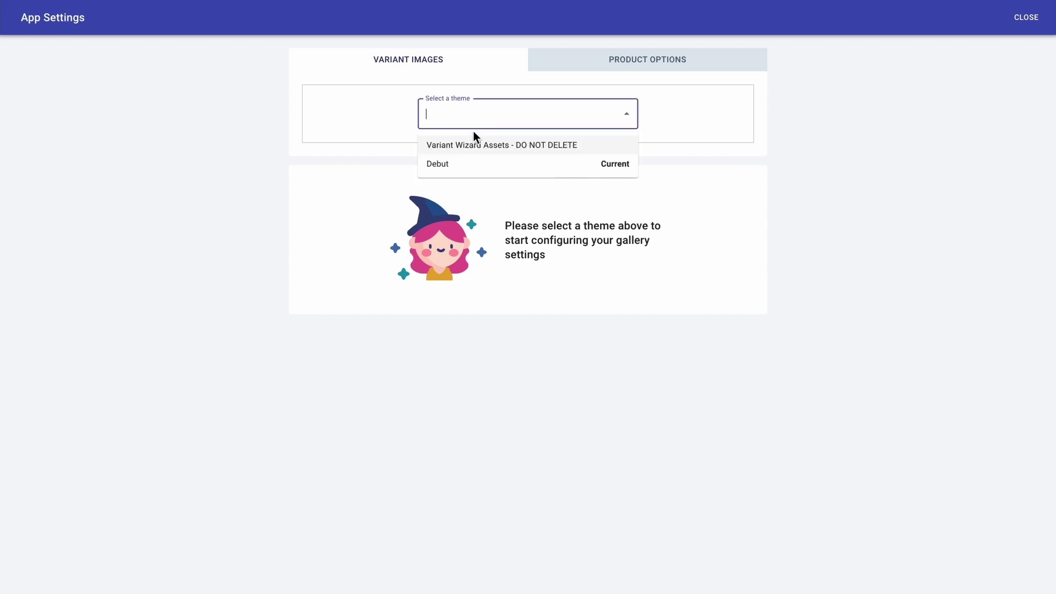
pyautogui.click(477, 165)
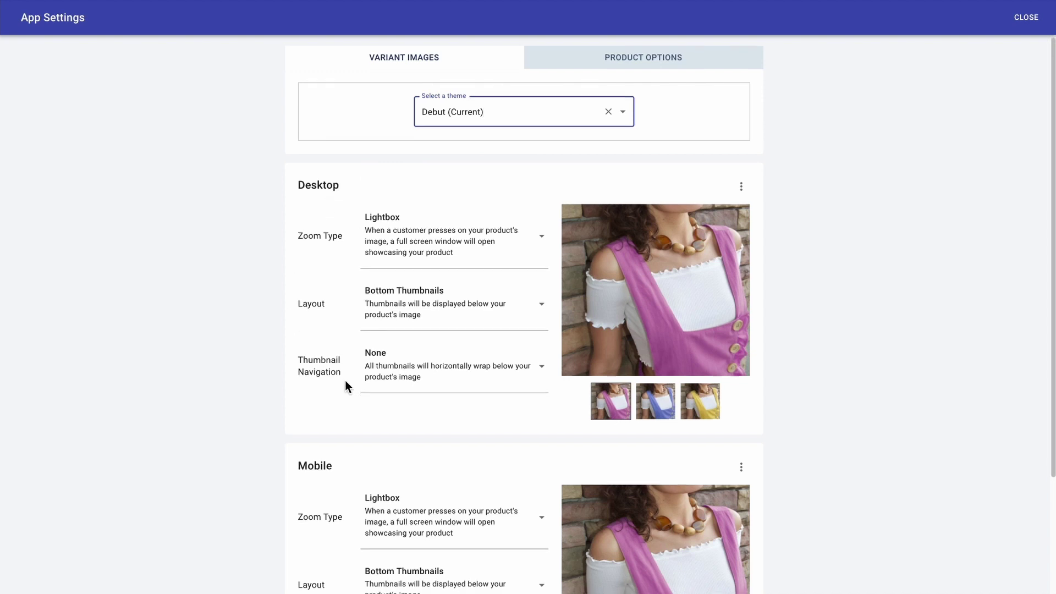
pyautogui.scroll(-3, 345, 381)
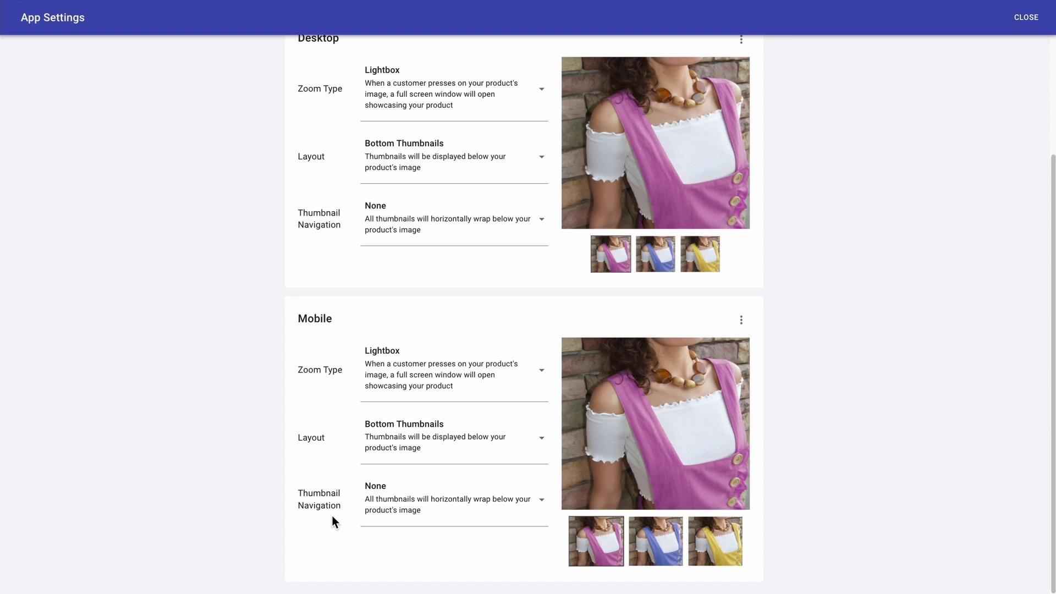
pyautogui.scroll(3, 332, 516)
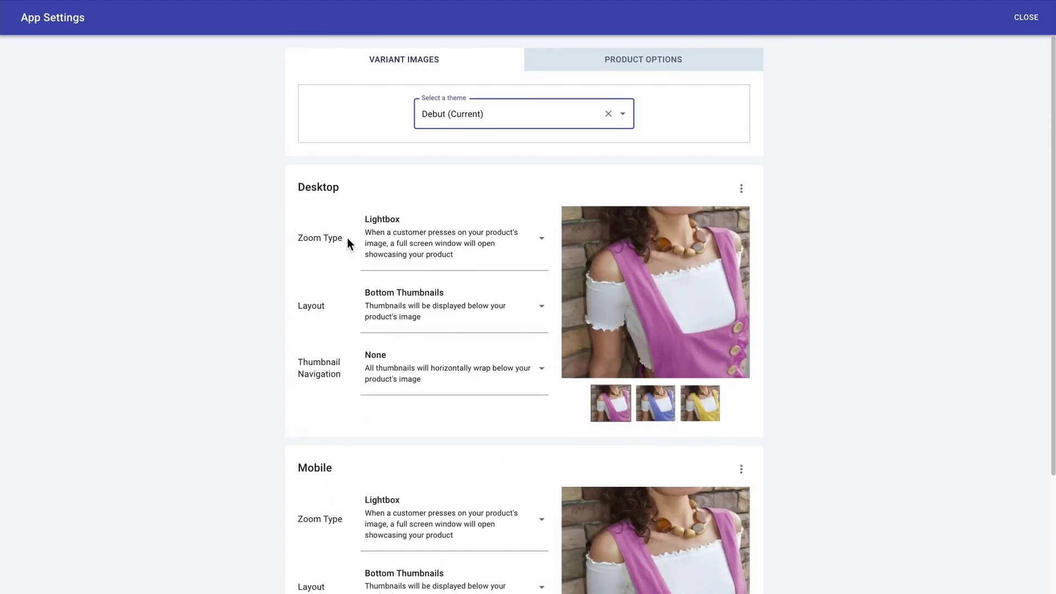
# Step: Set desktop zoom to Magnify and layout to Left Thumbnails, keep thumbnail navigation None, and save
pyautogui.click(405, 241)
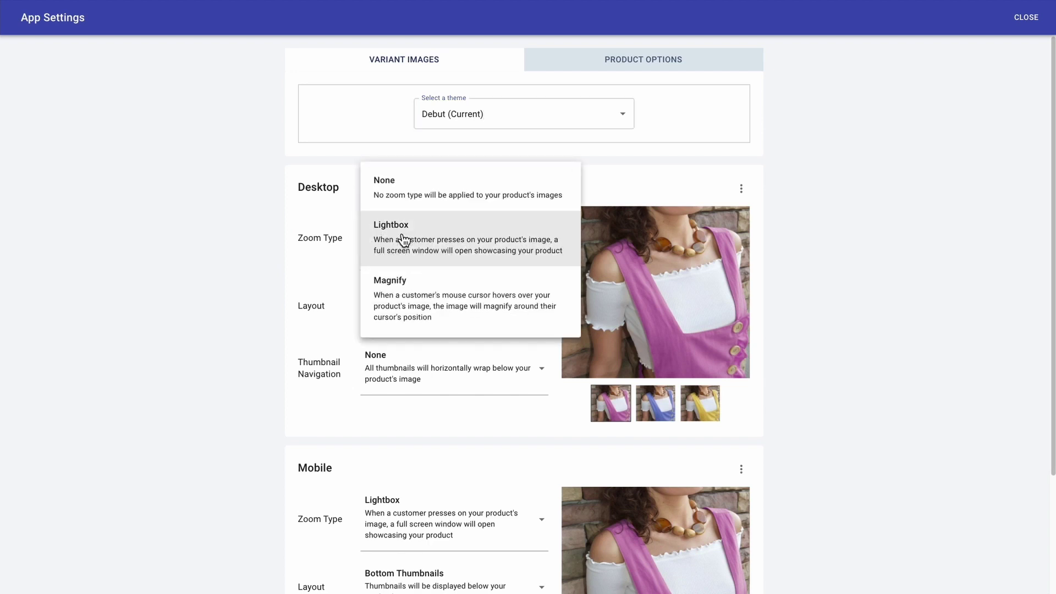
pyautogui.click(415, 304)
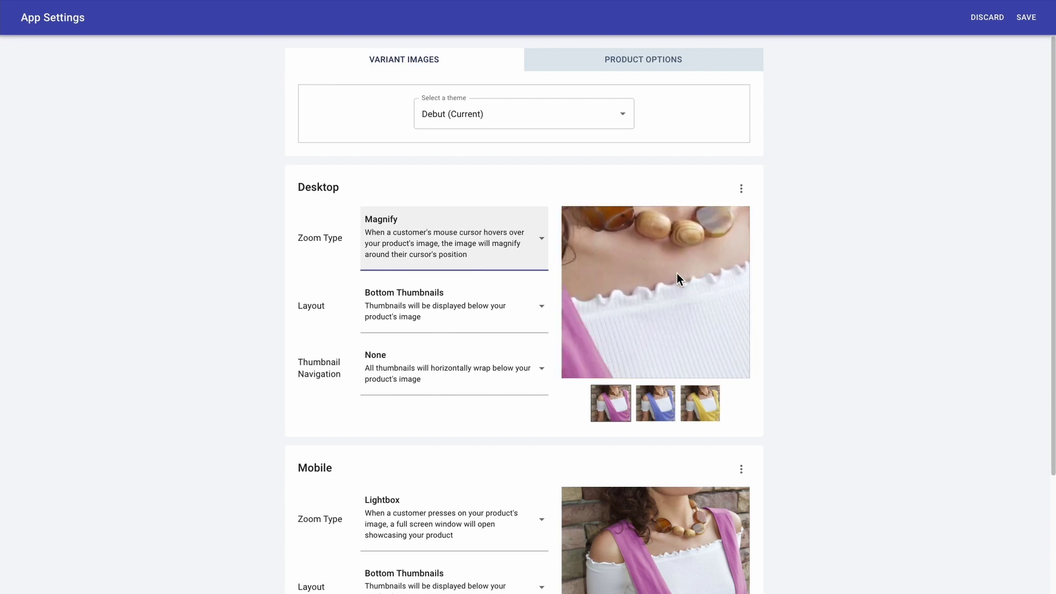
pyautogui.click(345, 296)
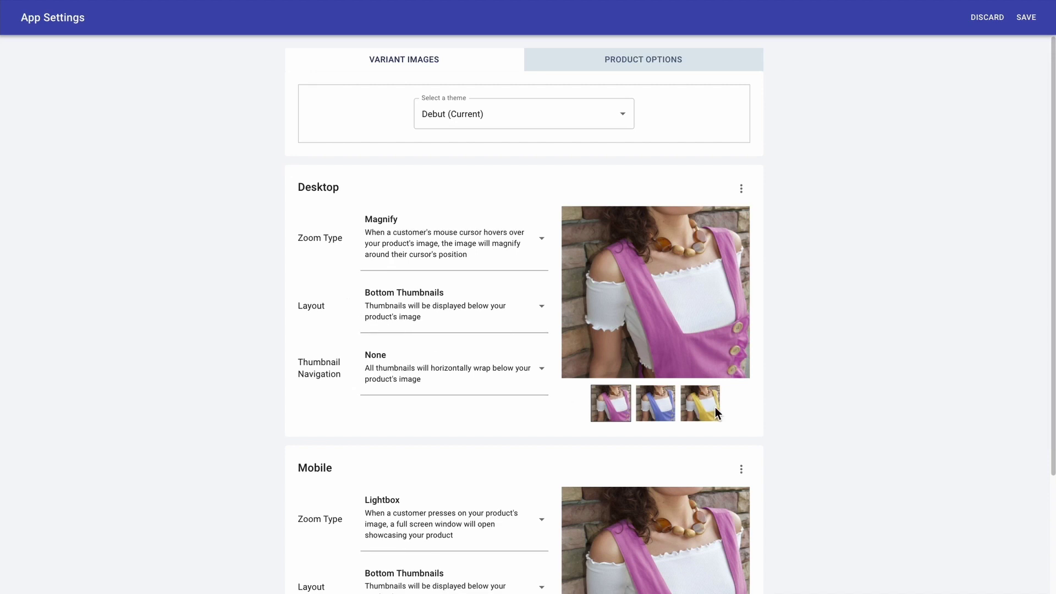
pyautogui.click(432, 314)
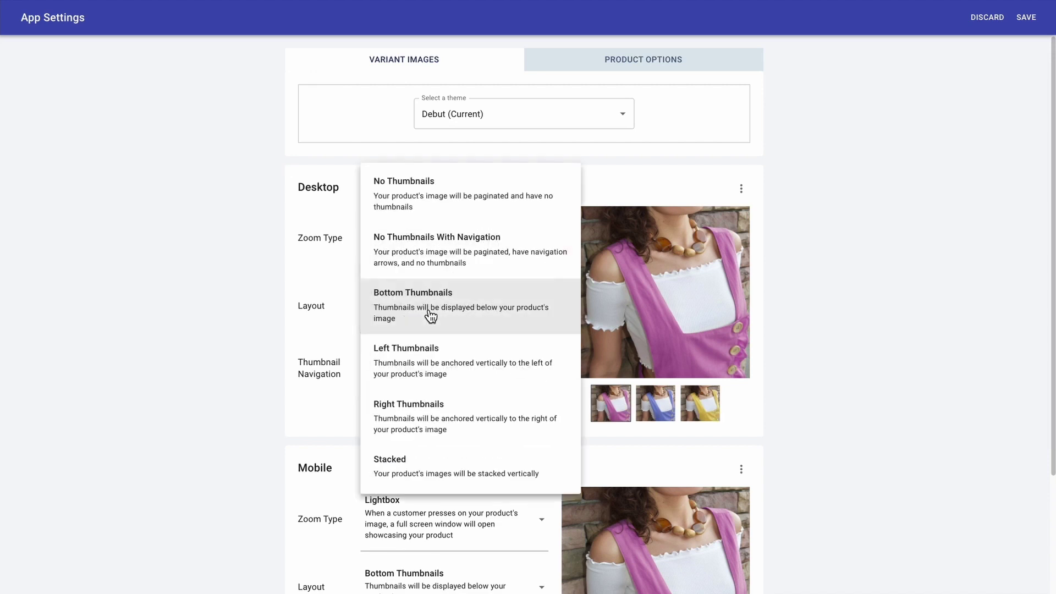
pyautogui.click(415, 355)
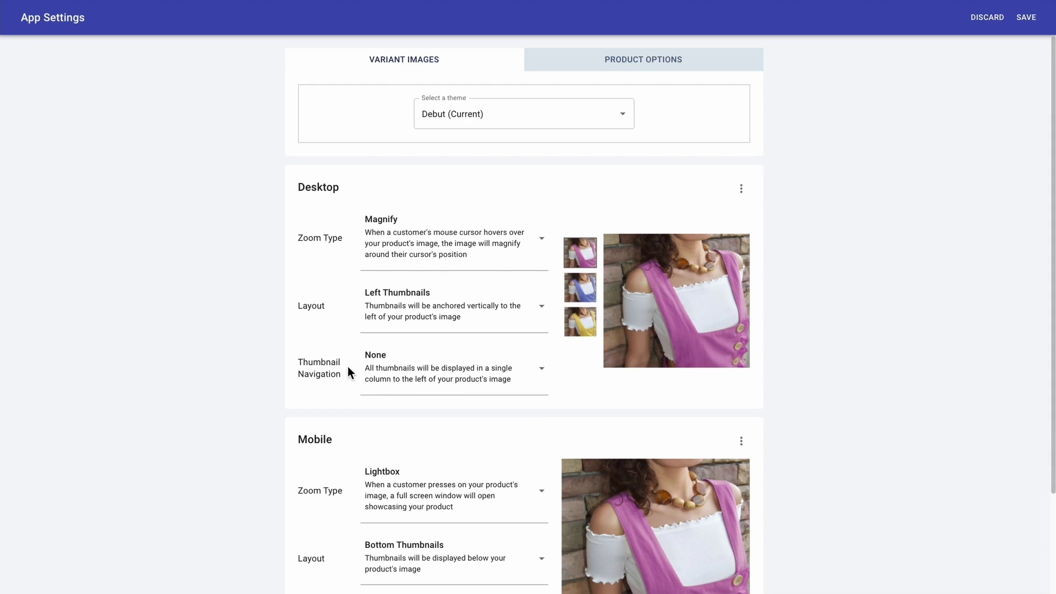
pyautogui.click(386, 370)
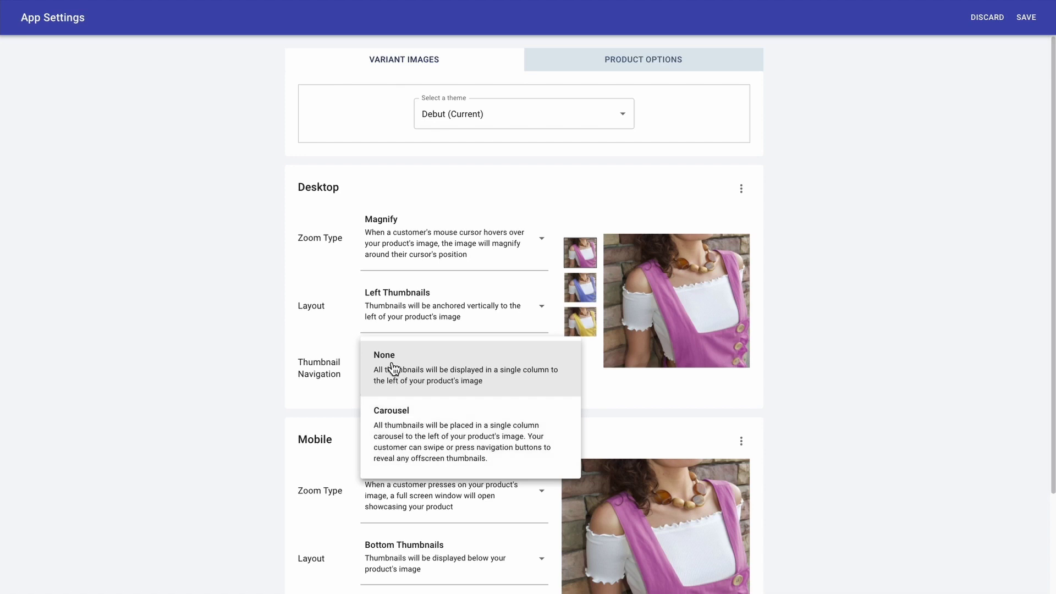
pyautogui.click(387, 363)
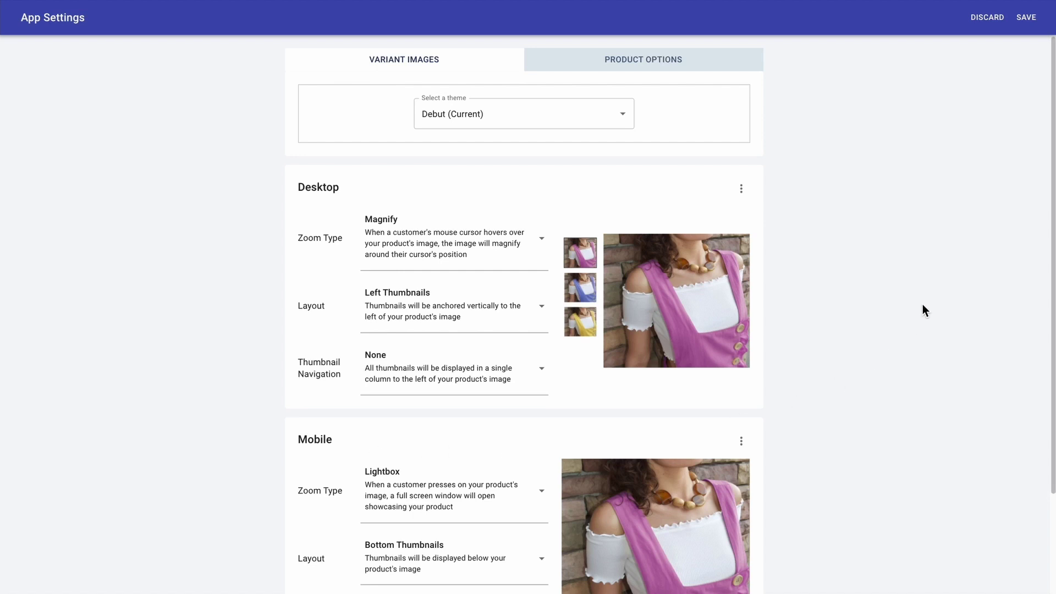
pyautogui.click(1029, 17)
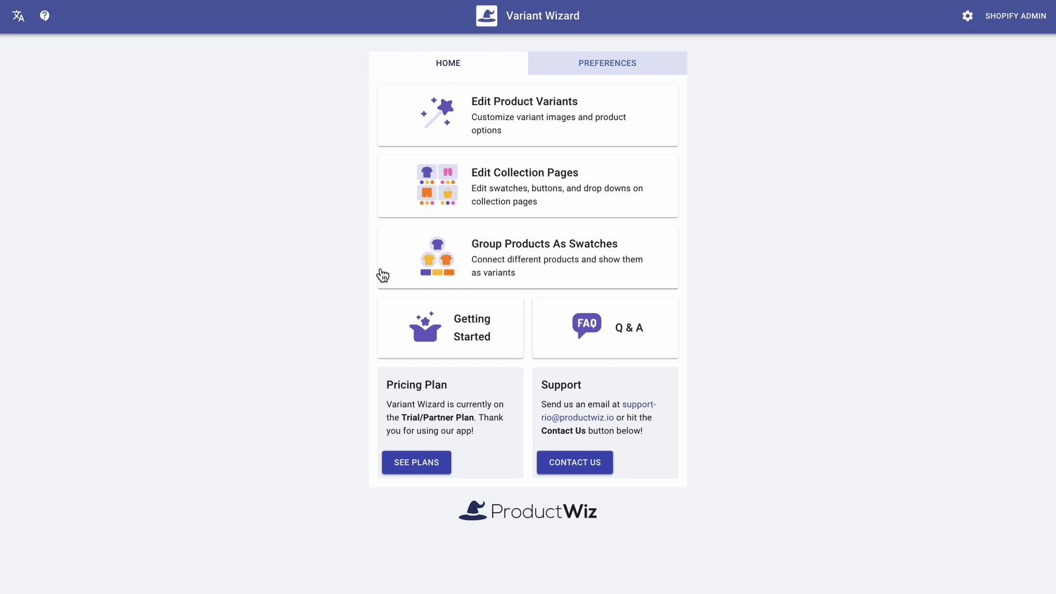
# Step: Start the first product group, naming it 'Dog tee' with option name 'Color'
pyautogui.click(442, 267)
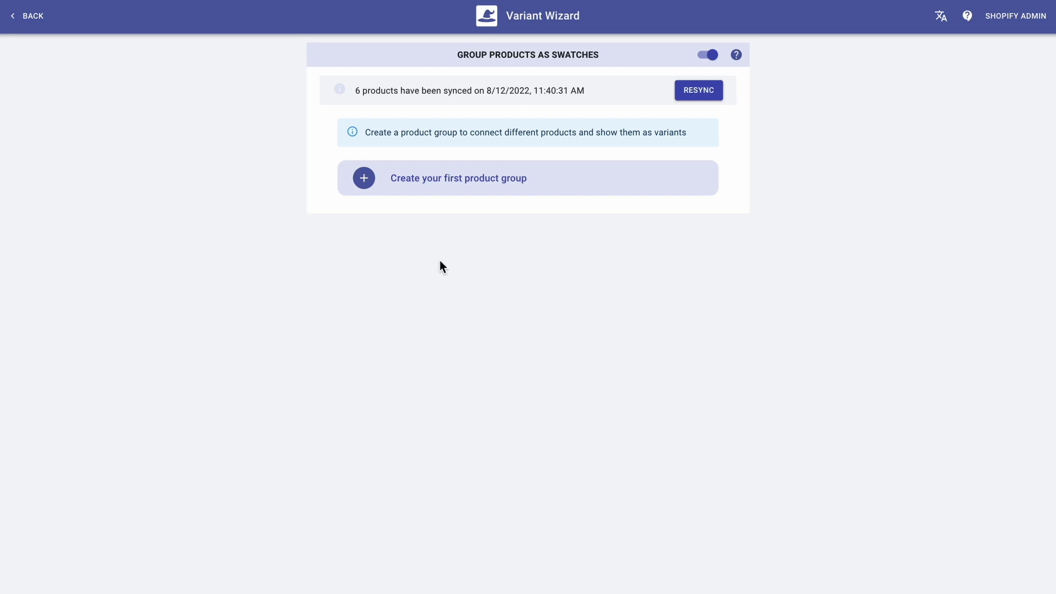
pyautogui.click(430, 175)
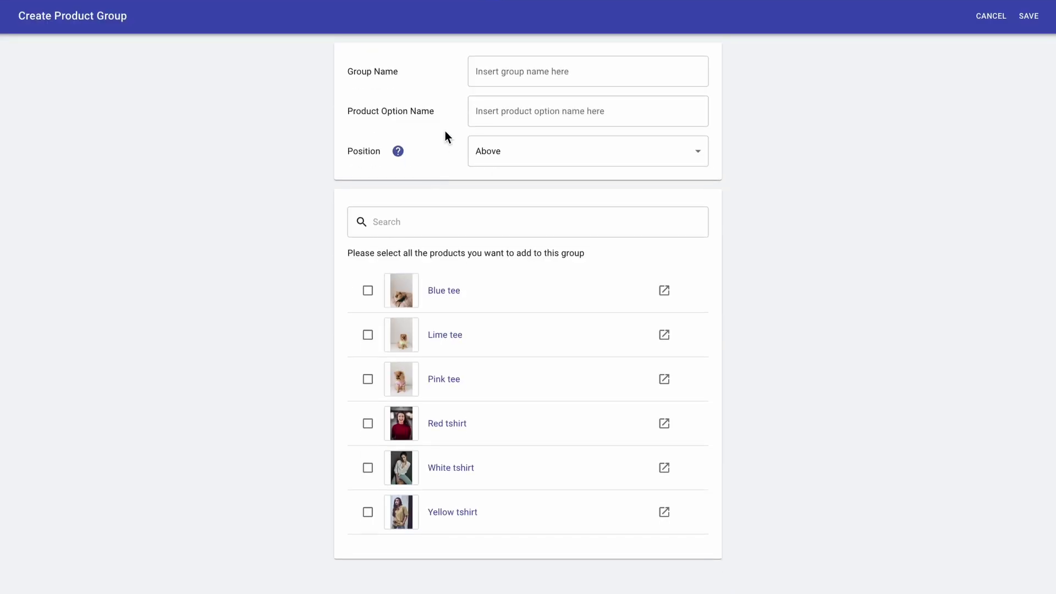
pyautogui.click(478, 72)
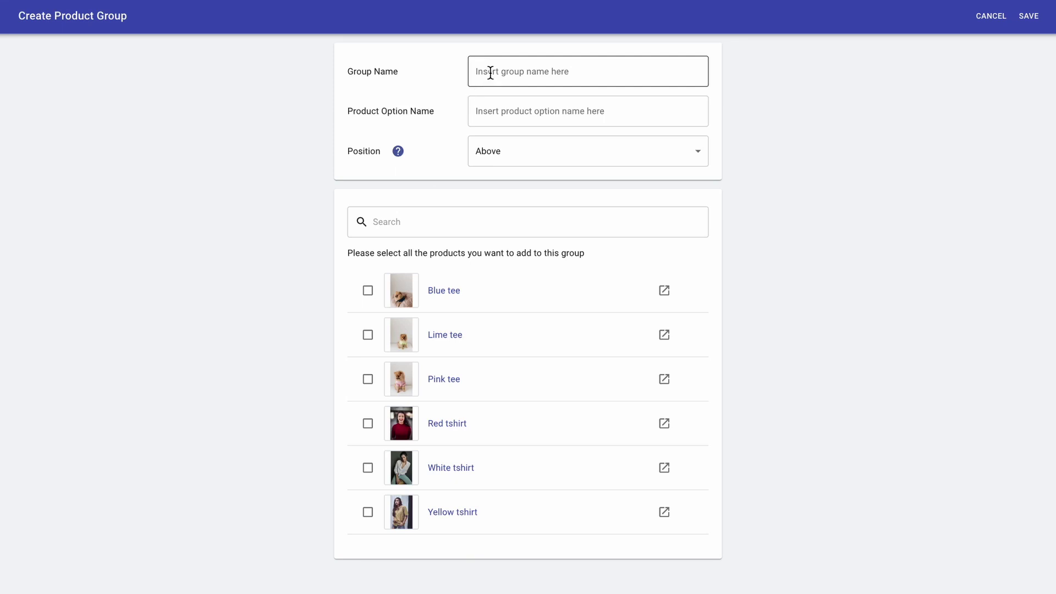
pyautogui.click(490, 72)
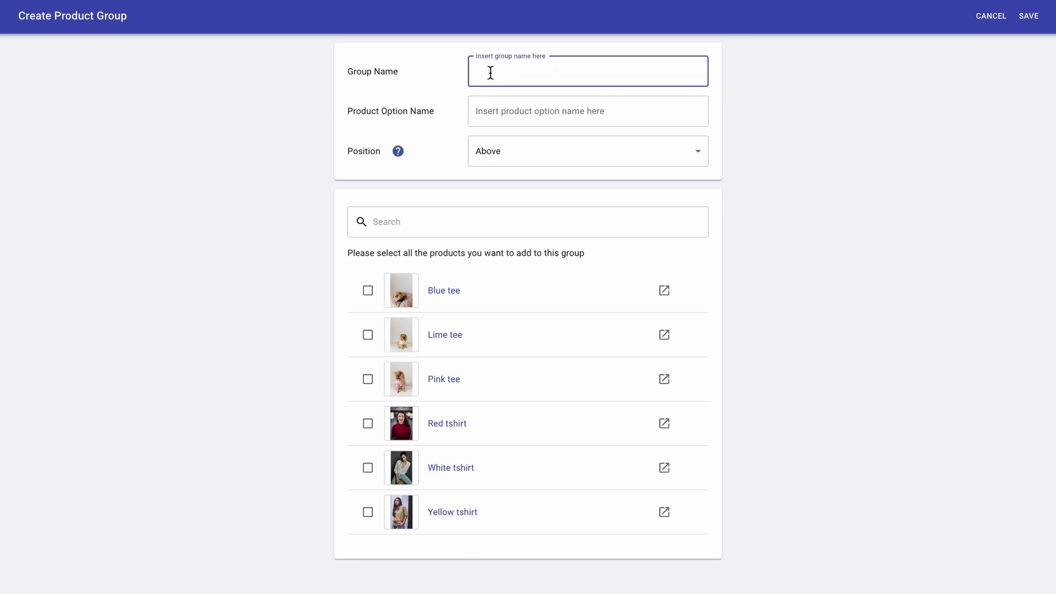
pyautogui.write('Dog tee')
pyautogui.click(496, 106)
pyautogui.write('Color')
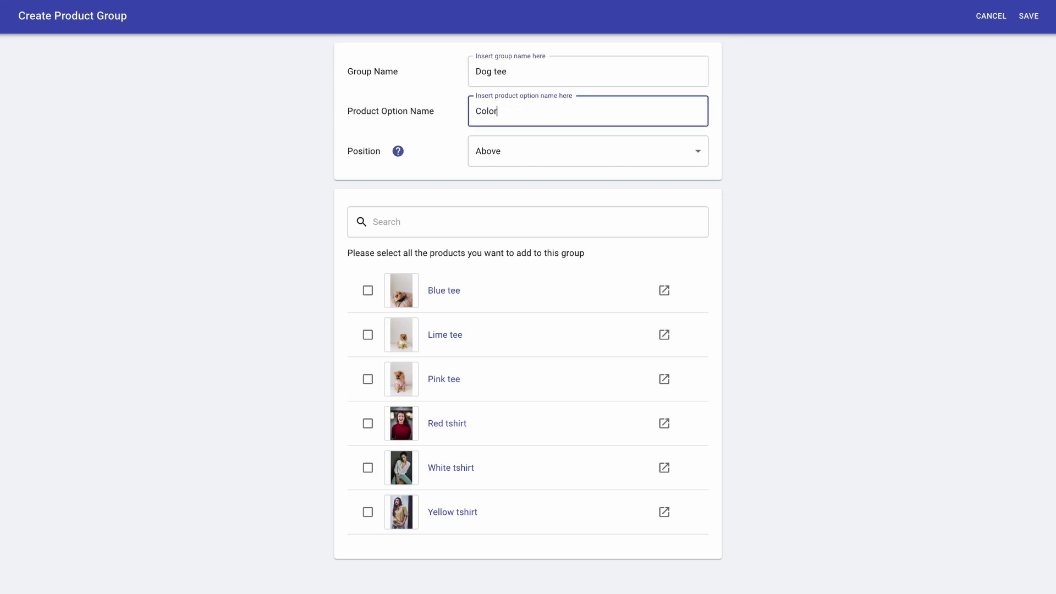
pyautogui.click(461, 145)
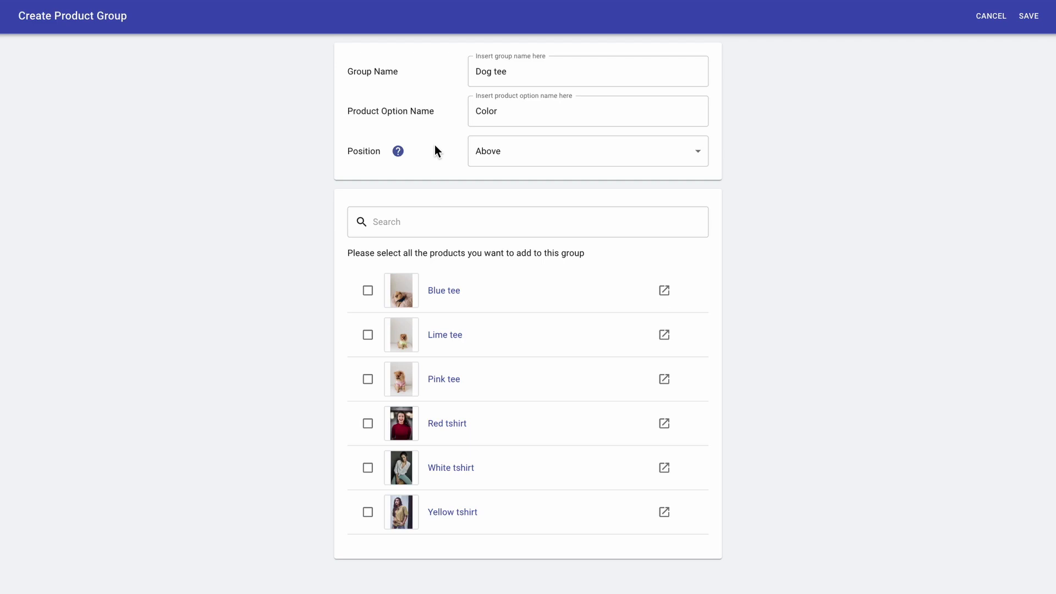
# Step: Keep swatch position Above, add Blue tee, Lime tee and Pink tee, and save the group
pyautogui.click(404, 150)
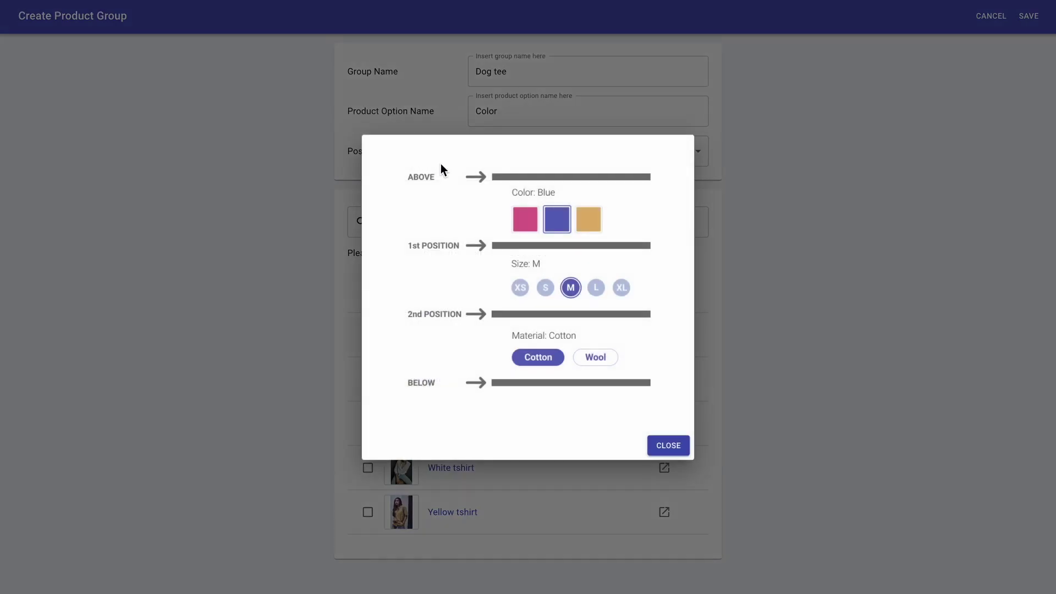
pyautogui.click(665, 446)
pyautogui.click(535, 160)
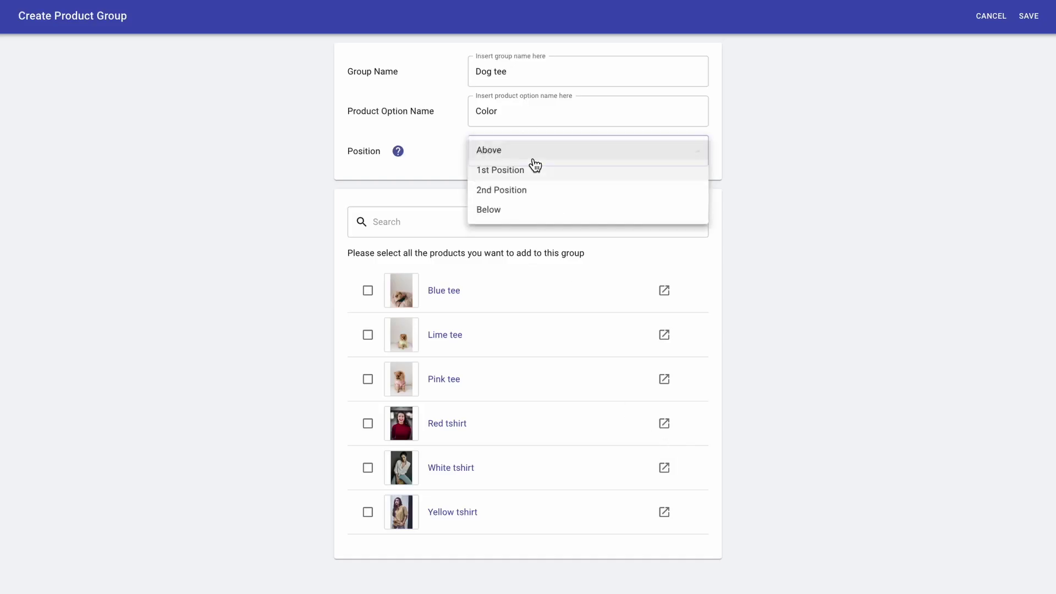
pyautogui.click(533, 158)
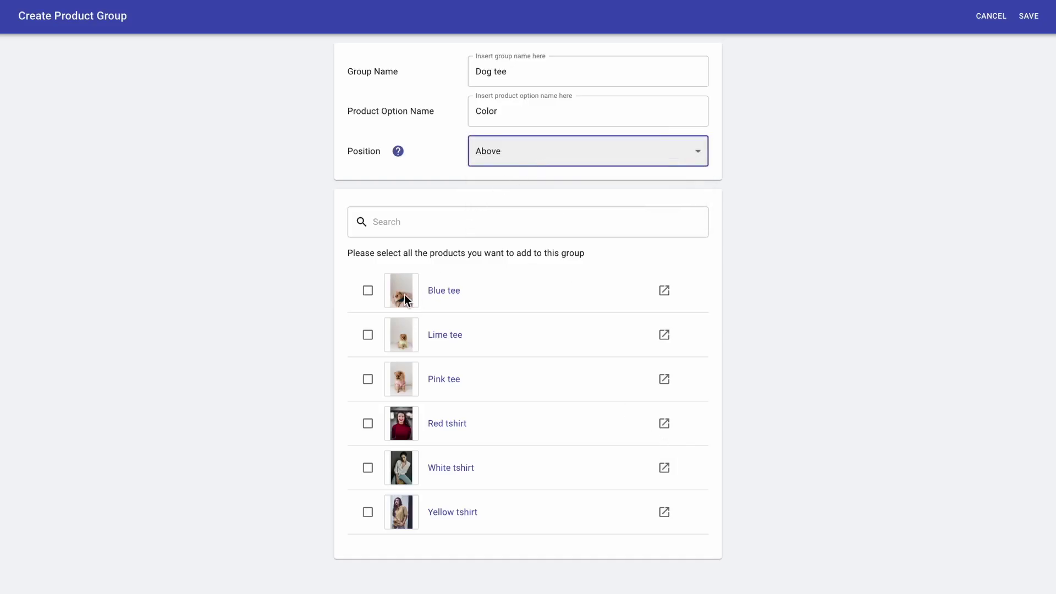
pyautogui.click(368, 290)
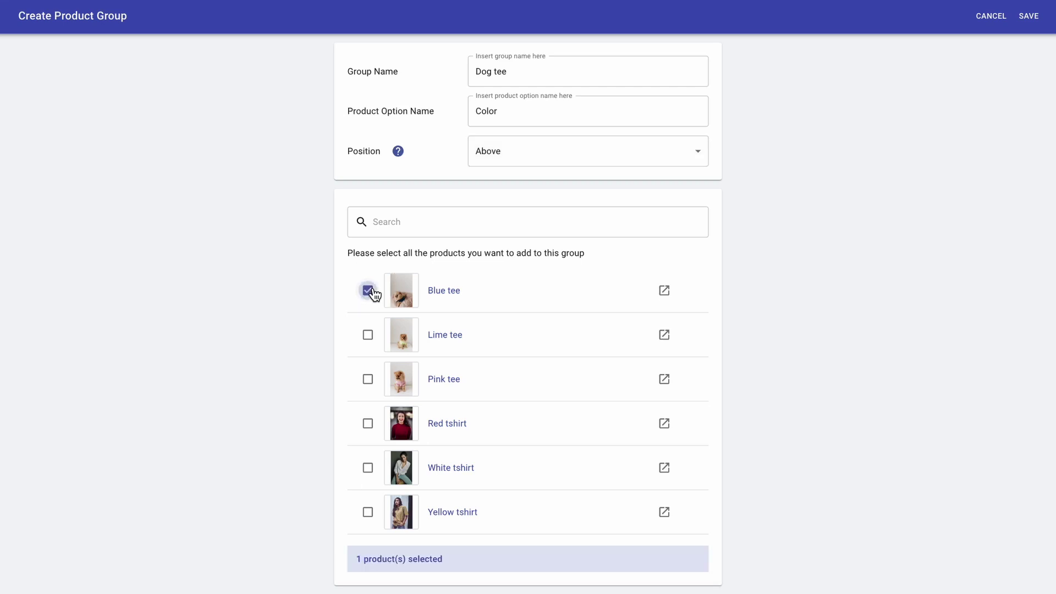
pyautogui.click(369, 337)
pyautogui.click(368, 379)
pyautogui.click(1028, 16)
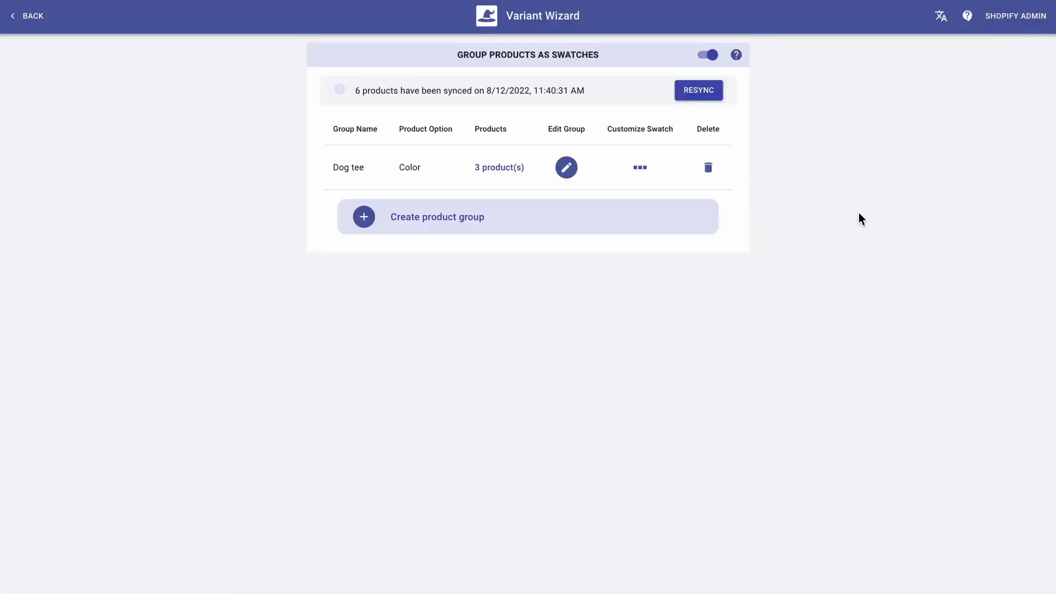
# Step: Customize the Dog tee swatches with a double border of thickness 3
pyautogui.click(639, 170)
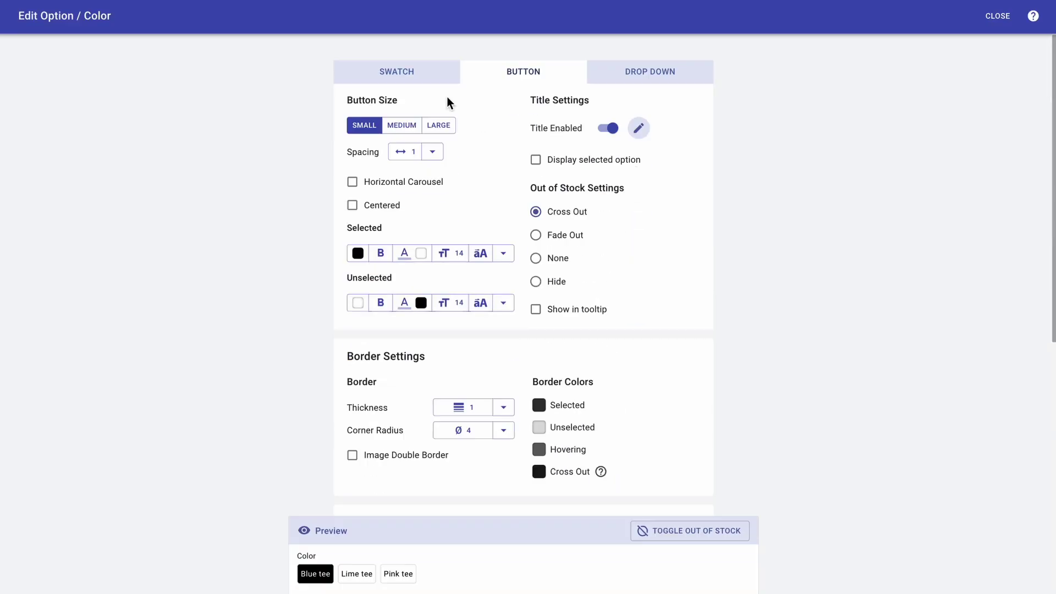
pyautogui.scroll(-3, 350, 350)
pyautogui.click(352, 344)
pyautogui.click(462, 318)
pyautogui.moveTo(473, 286); pyautogui.dragTo(472, 277)
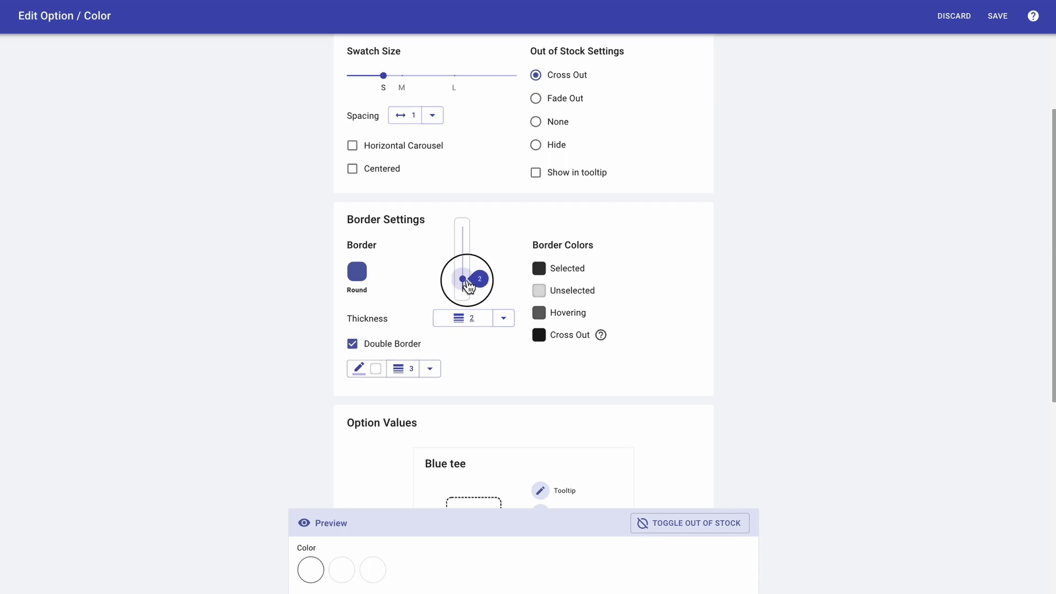
pyautogui.scroll(-4, 480, 374)
# Step: Set the Blue tee swatch background colour to 3b82b6
pyautogui.click(477, 328)
pyautogui.click(489, 249)
pyautogui.click(516, 369)
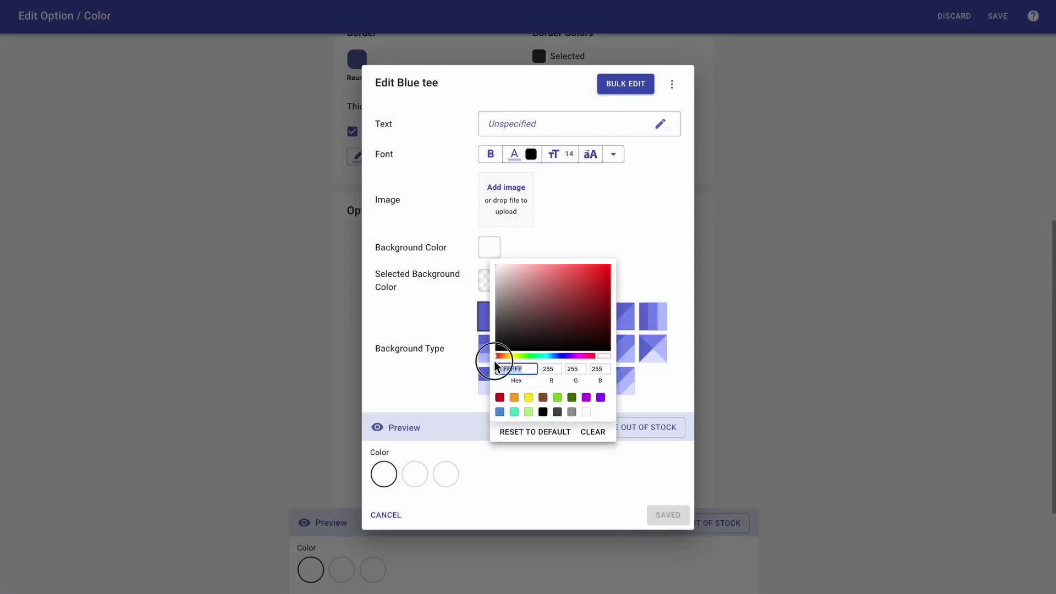
pyautogui.write('3b8')
pyautogui.write('2b6')
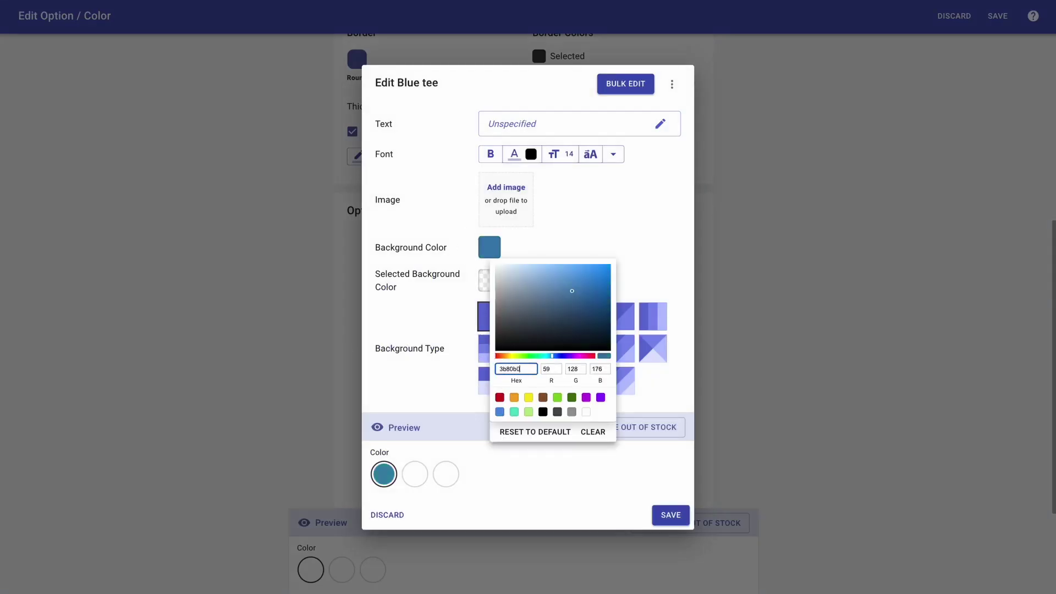
pyautogui.click(669, 516)
# Step: Set the Lime tee swatch background colour to d2d9a8
pyautogui.click(489, 247)
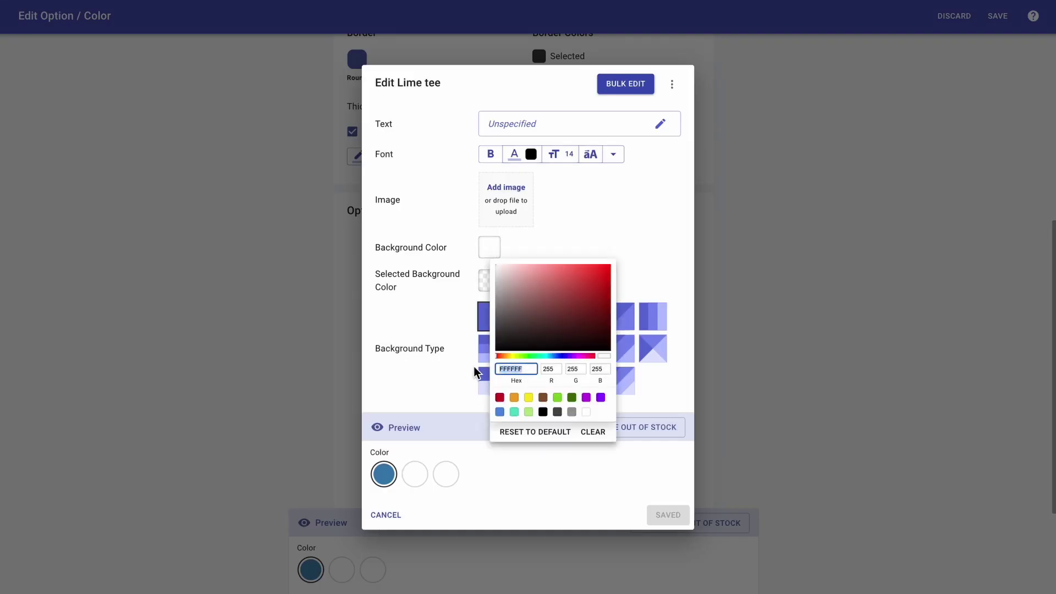
pyautogui.write('d2d9a8')
pyautogui.click(613, 472)
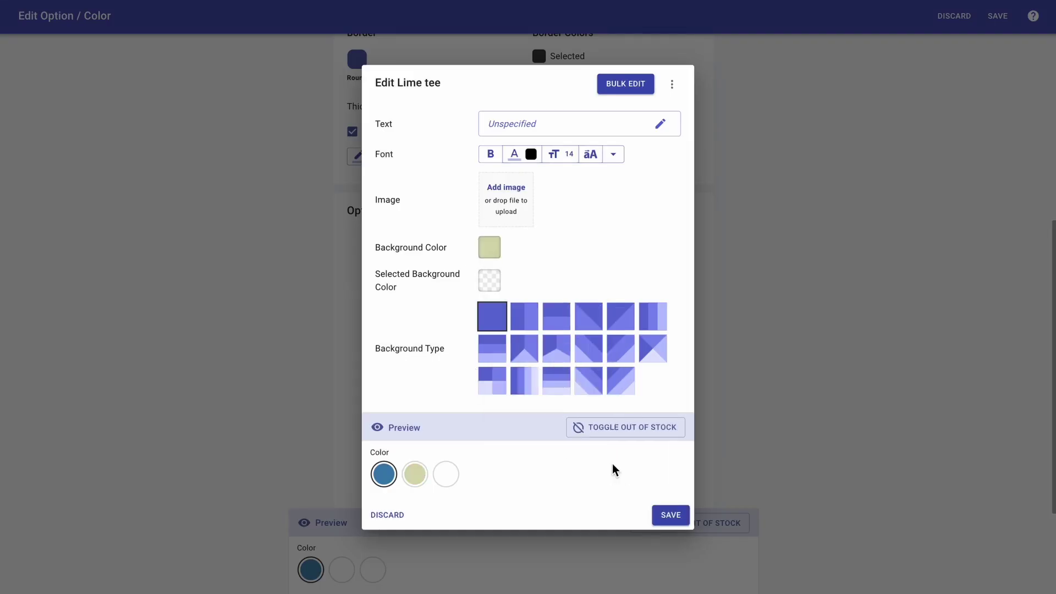
pyautogui.press('Escape')
# Step: Set the Pink tee swatch background to d58591 and save the swatch customization
pyautogui.click(562, 484)
pyautogui.click(489, 247)
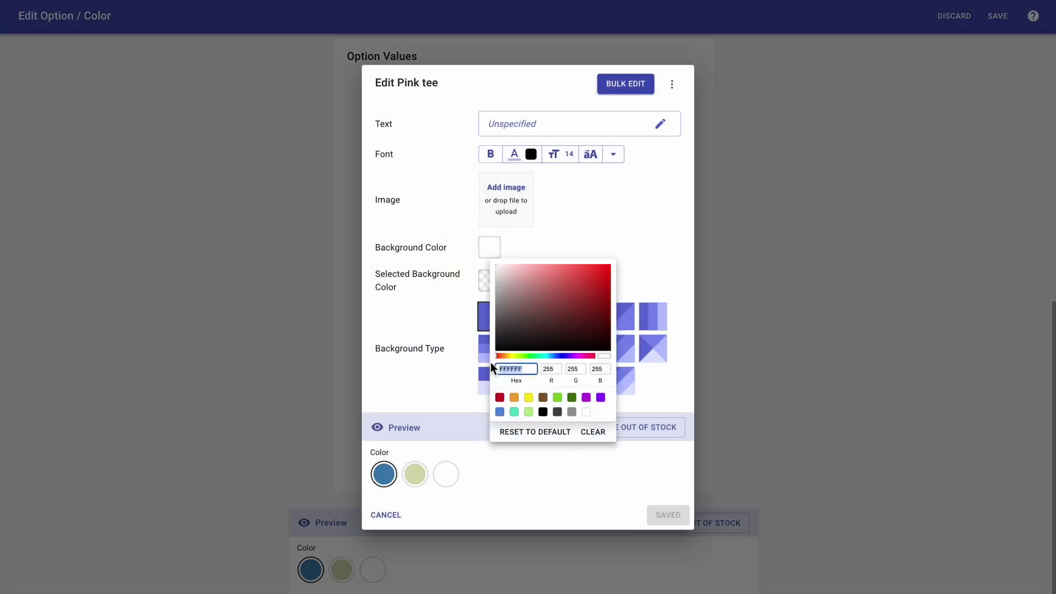
pyautogui.write('d58591')
pyautogui.click(523, 500)
pyautogui.click(667, 515)
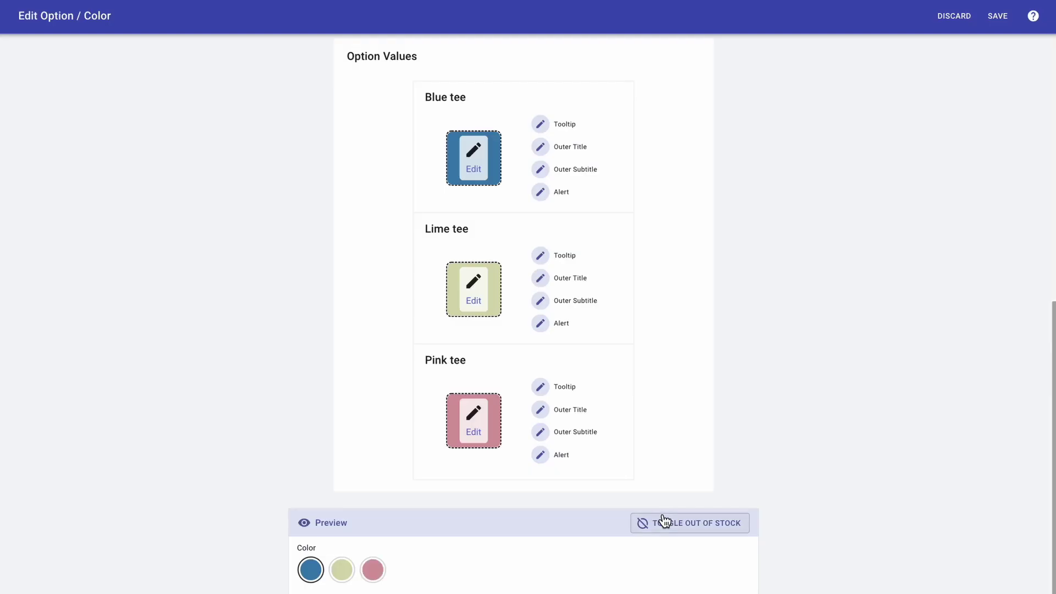
pyautogui.scroll(5, 767, 307)
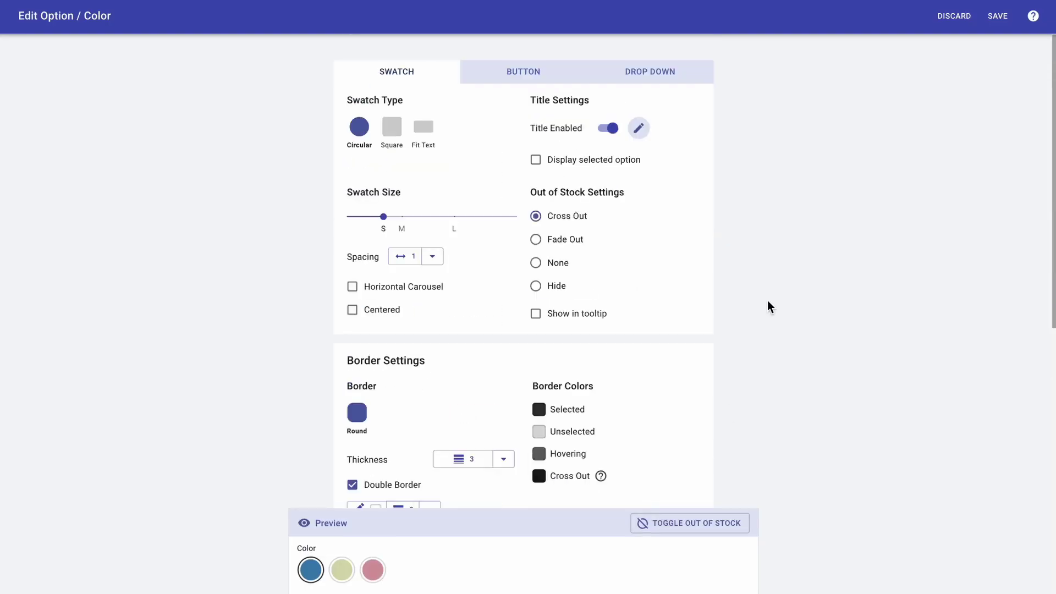
pyautogui.click(998, 17)
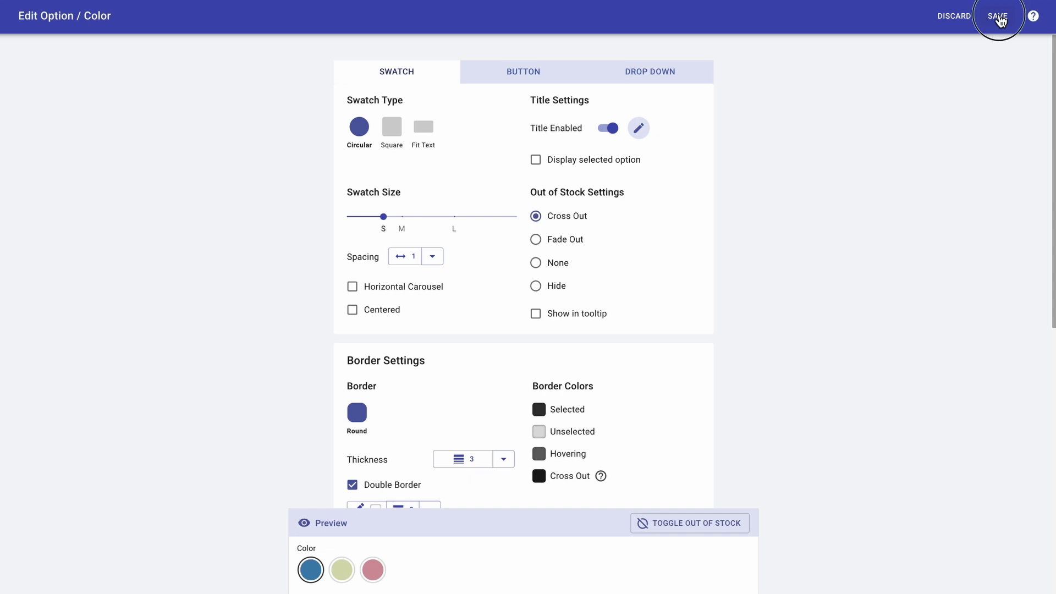